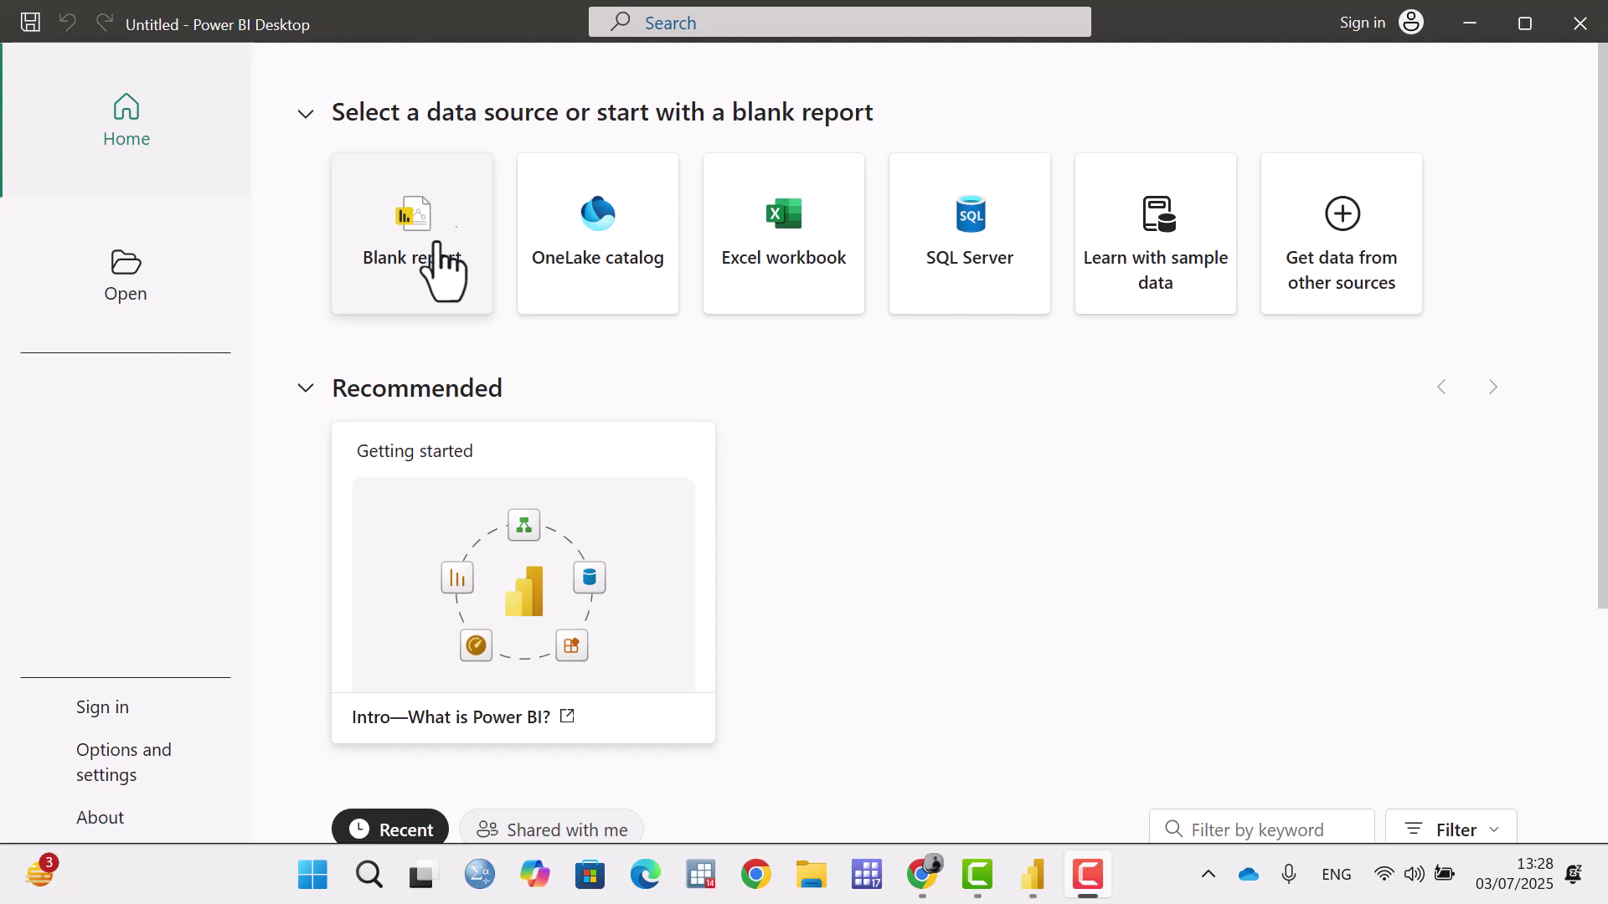
Create a blank report with two additional pages and show the page formatting options for Page 1.
left_click(432, 235)
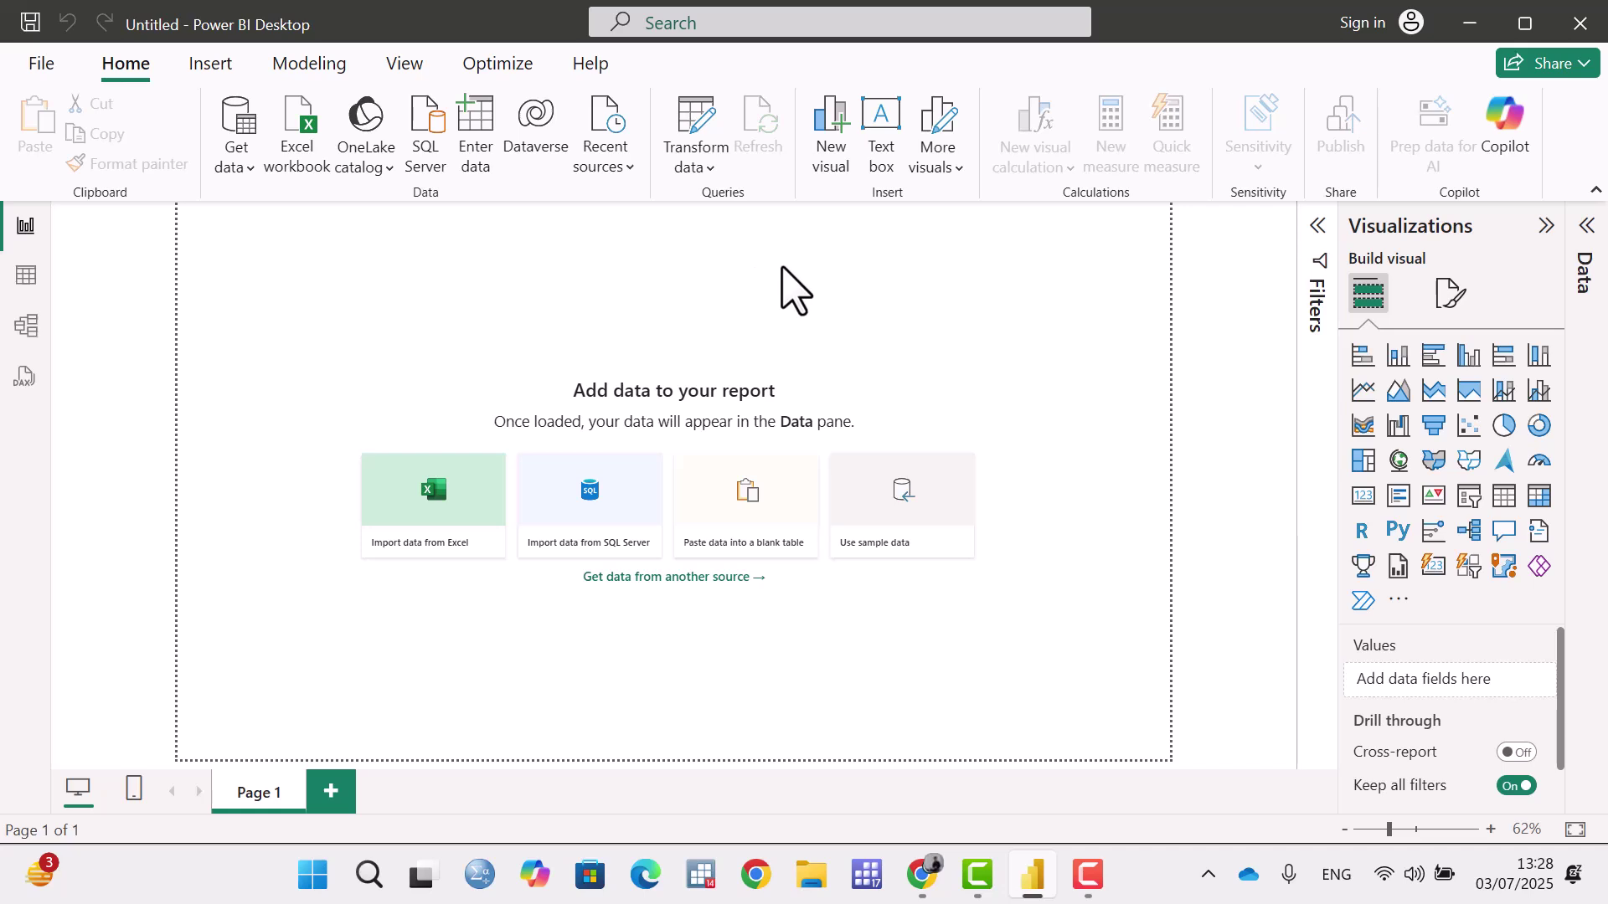
left_click(1451, 293)
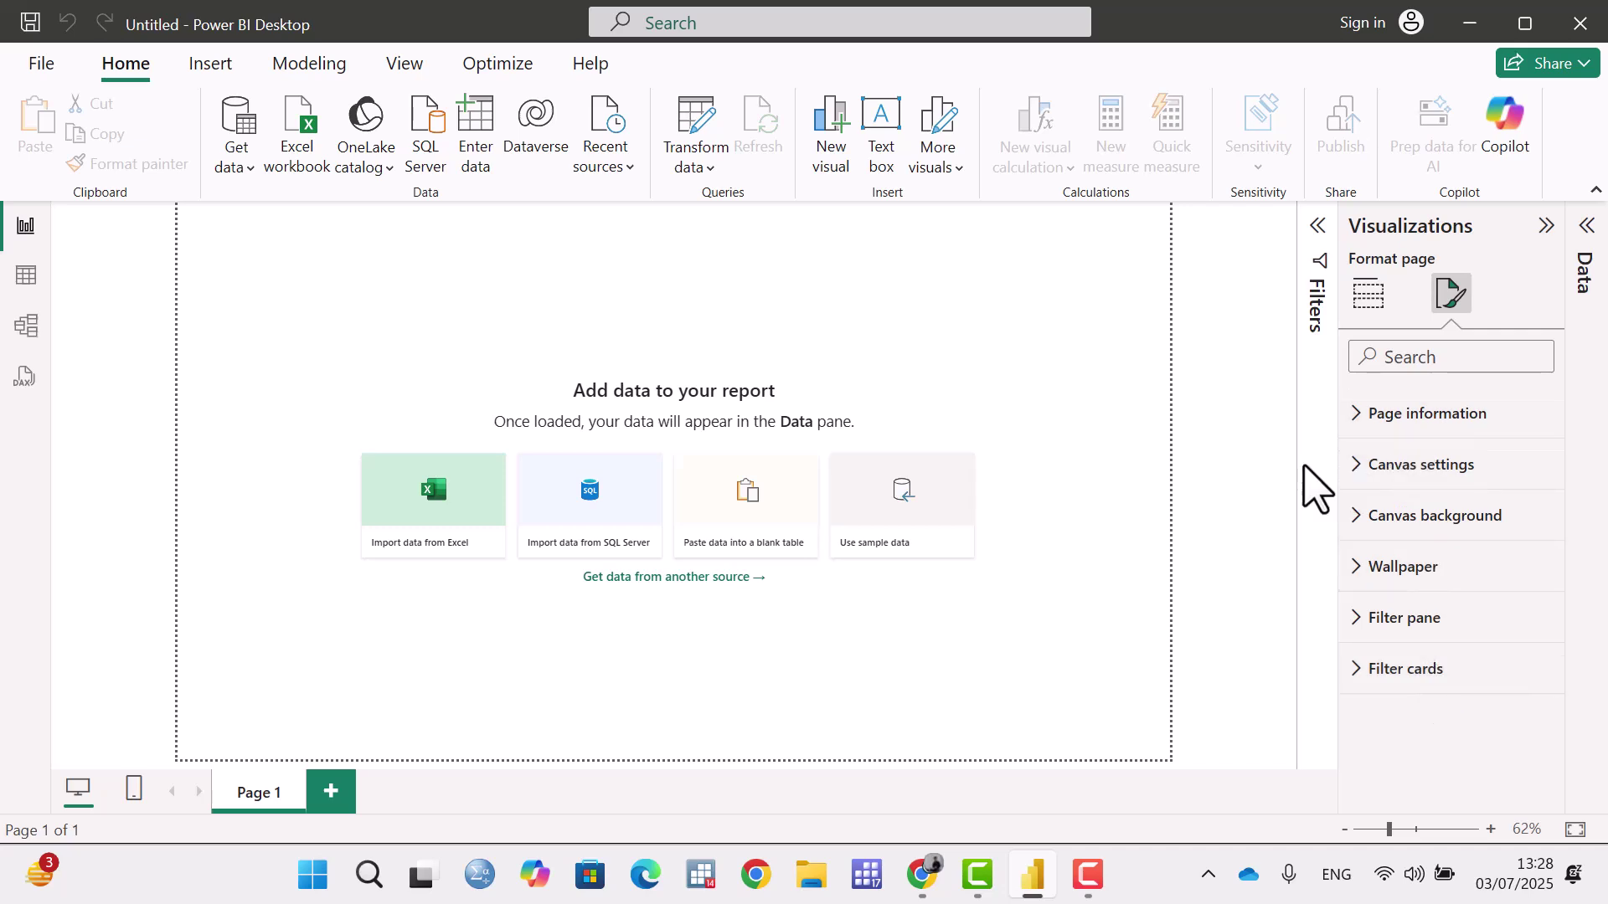
left_click(332, 793)
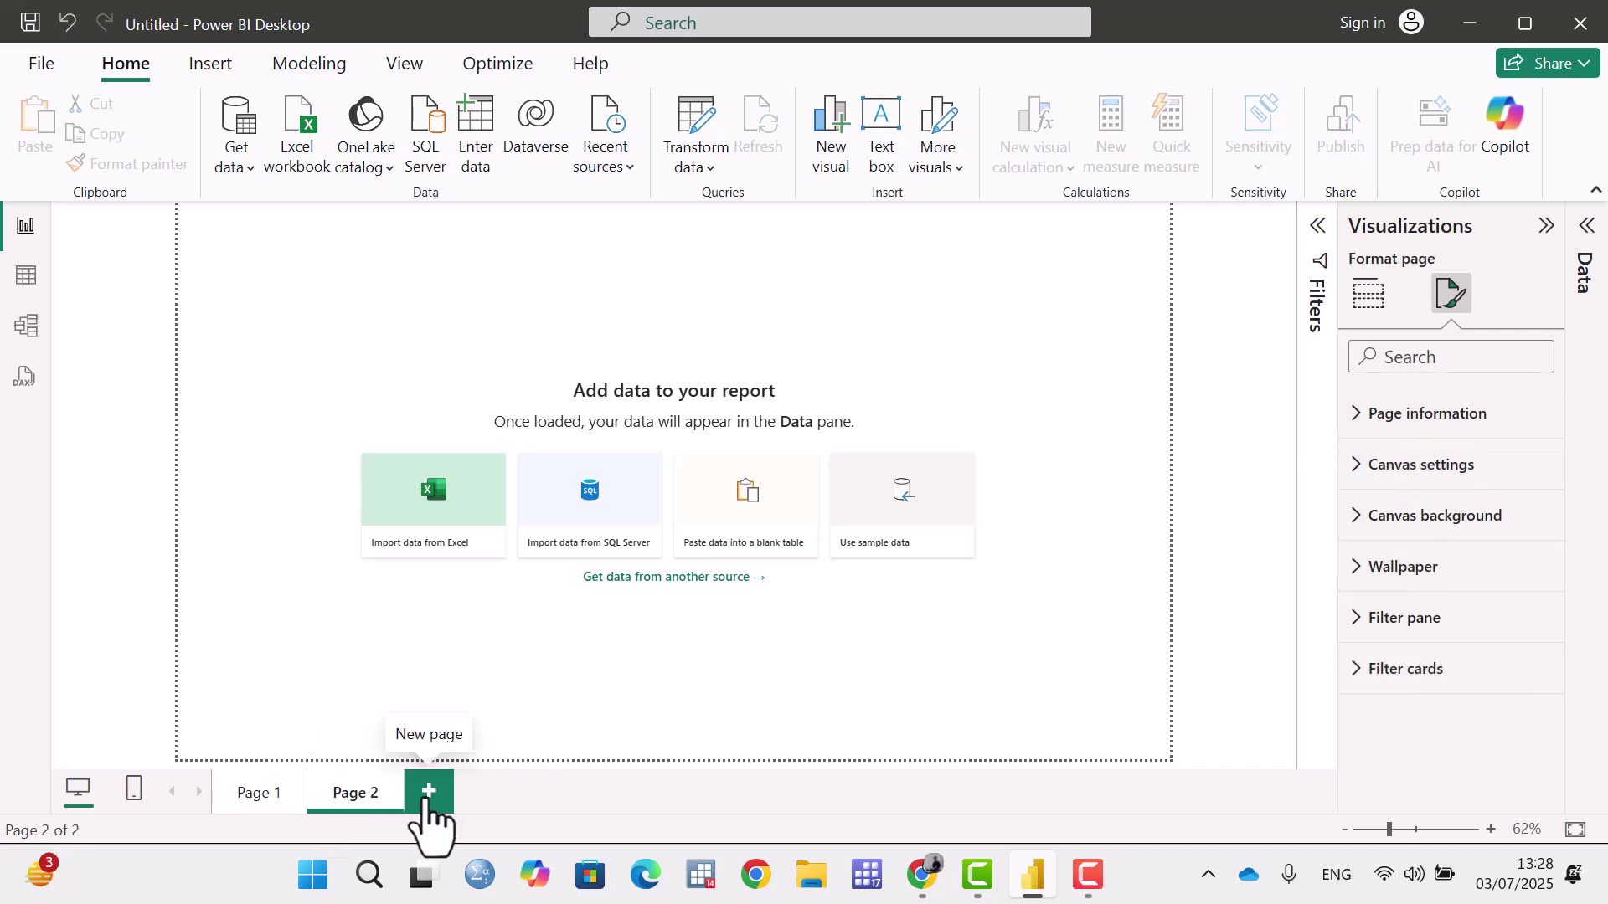
left_click(427, 795)
left_click(287, 805)
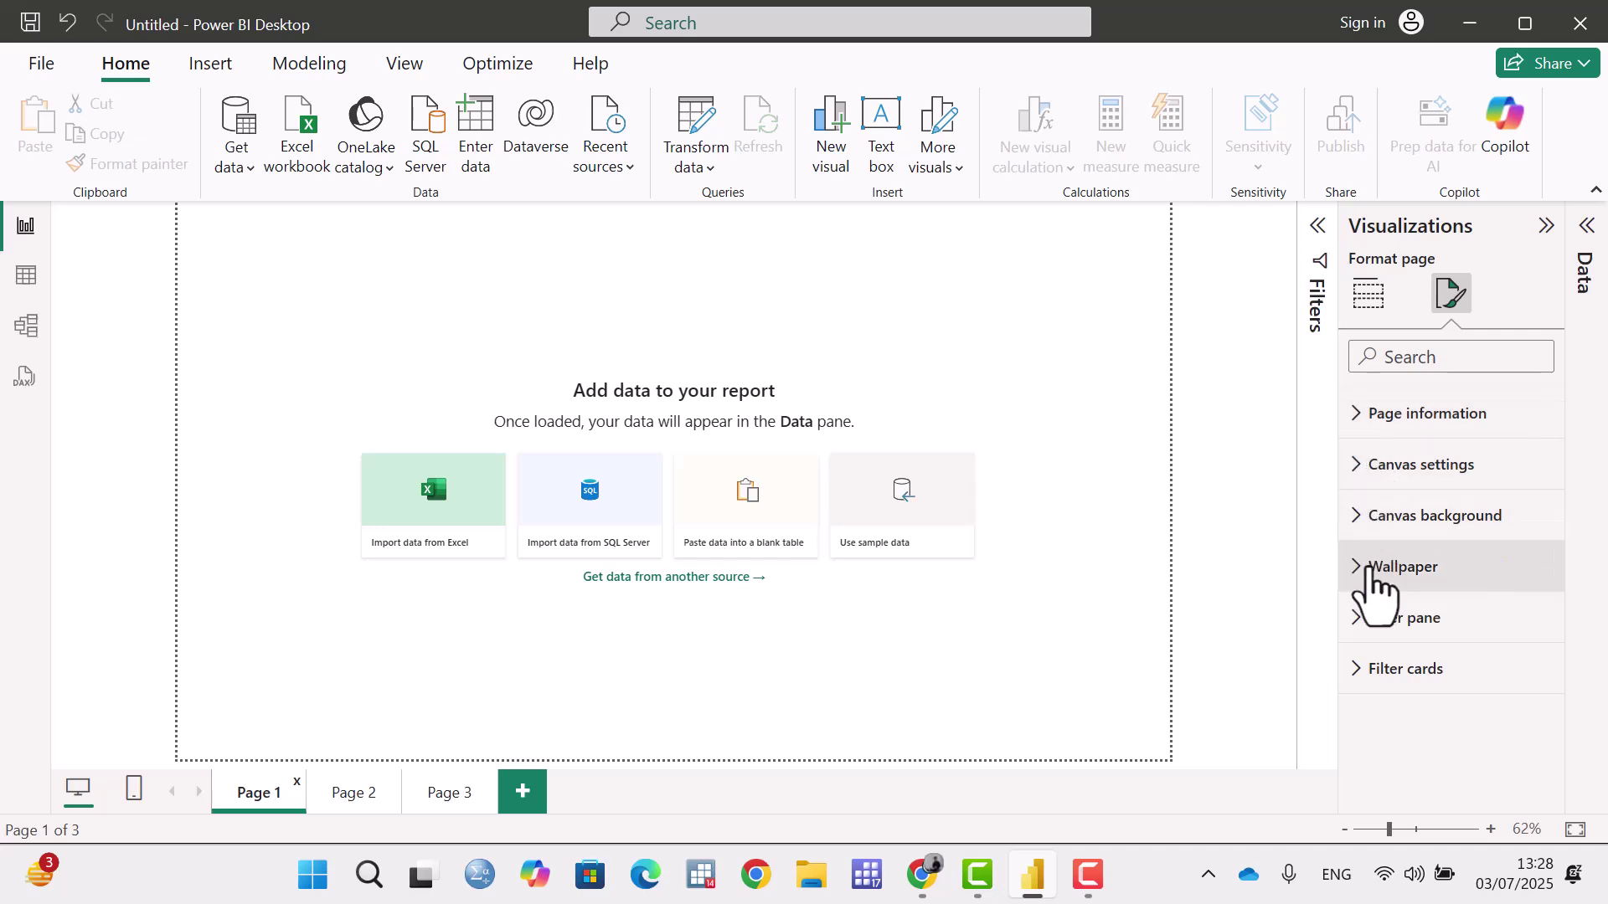
Examine the page information of Page 1, Page 2 and Page 3, including where Page 1 can be renamed.
left_click(1363, 419)
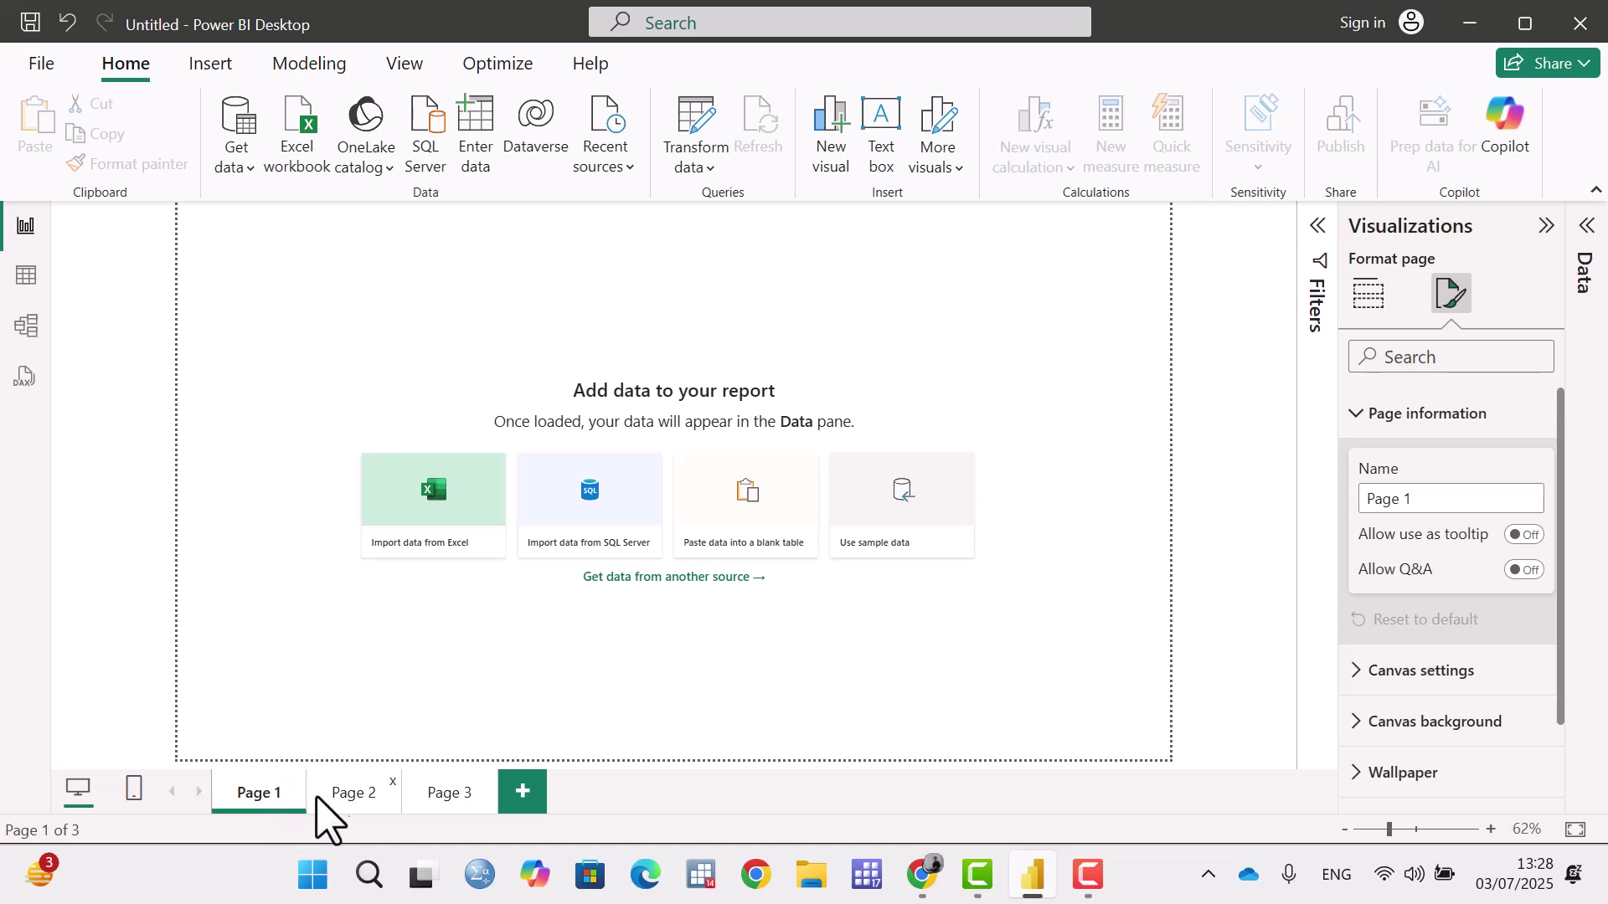
left_click(353, 796)
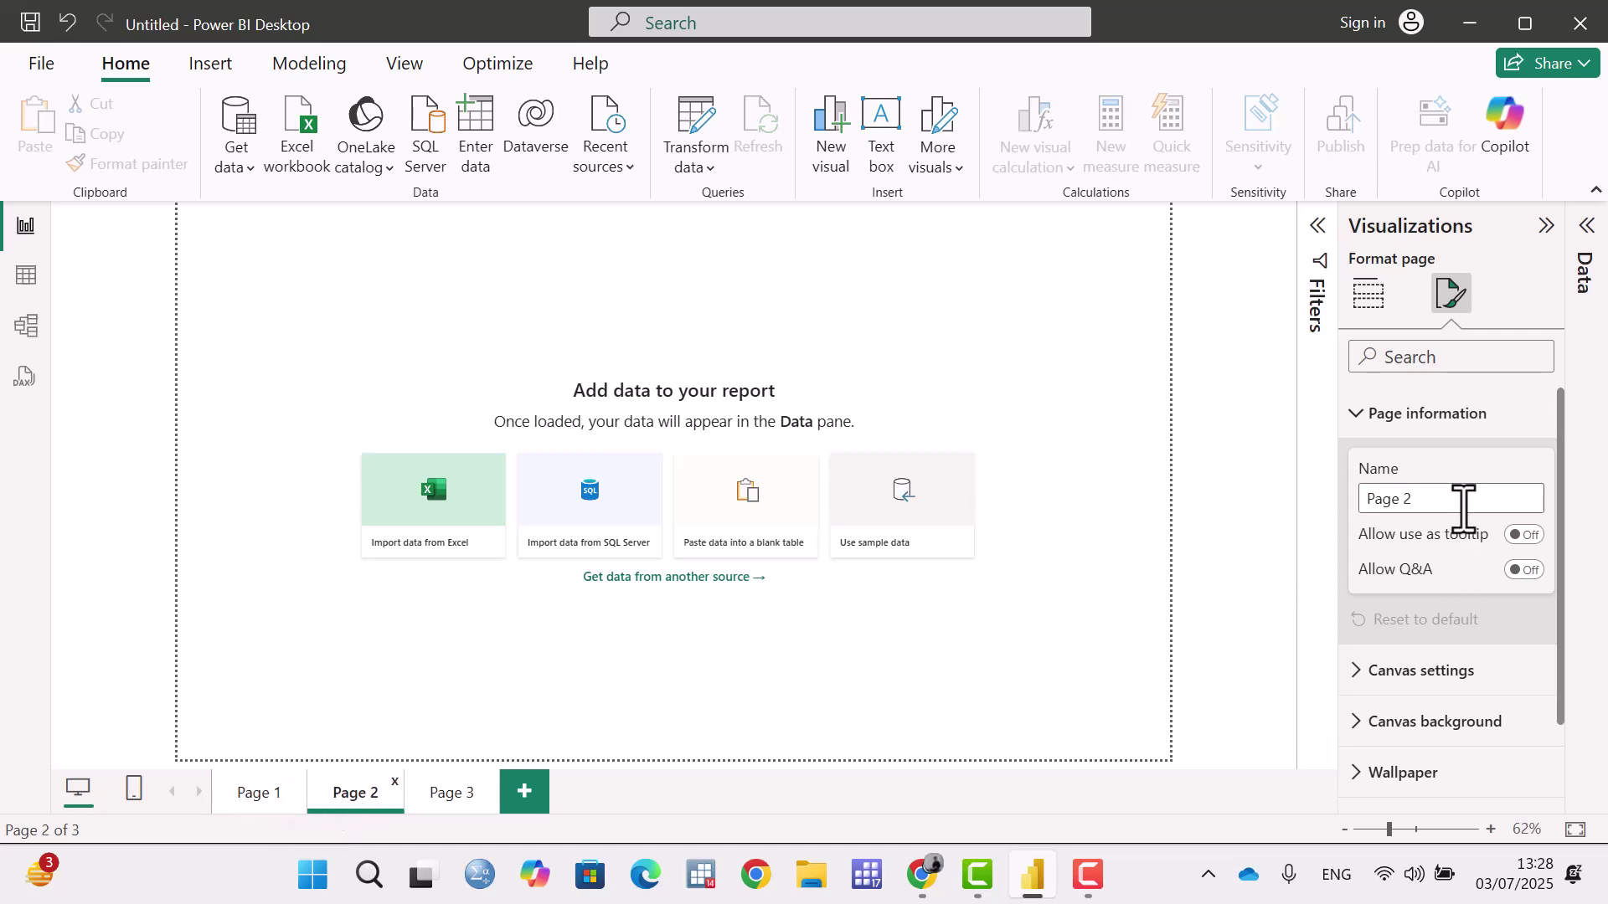
left_click(450, 800)
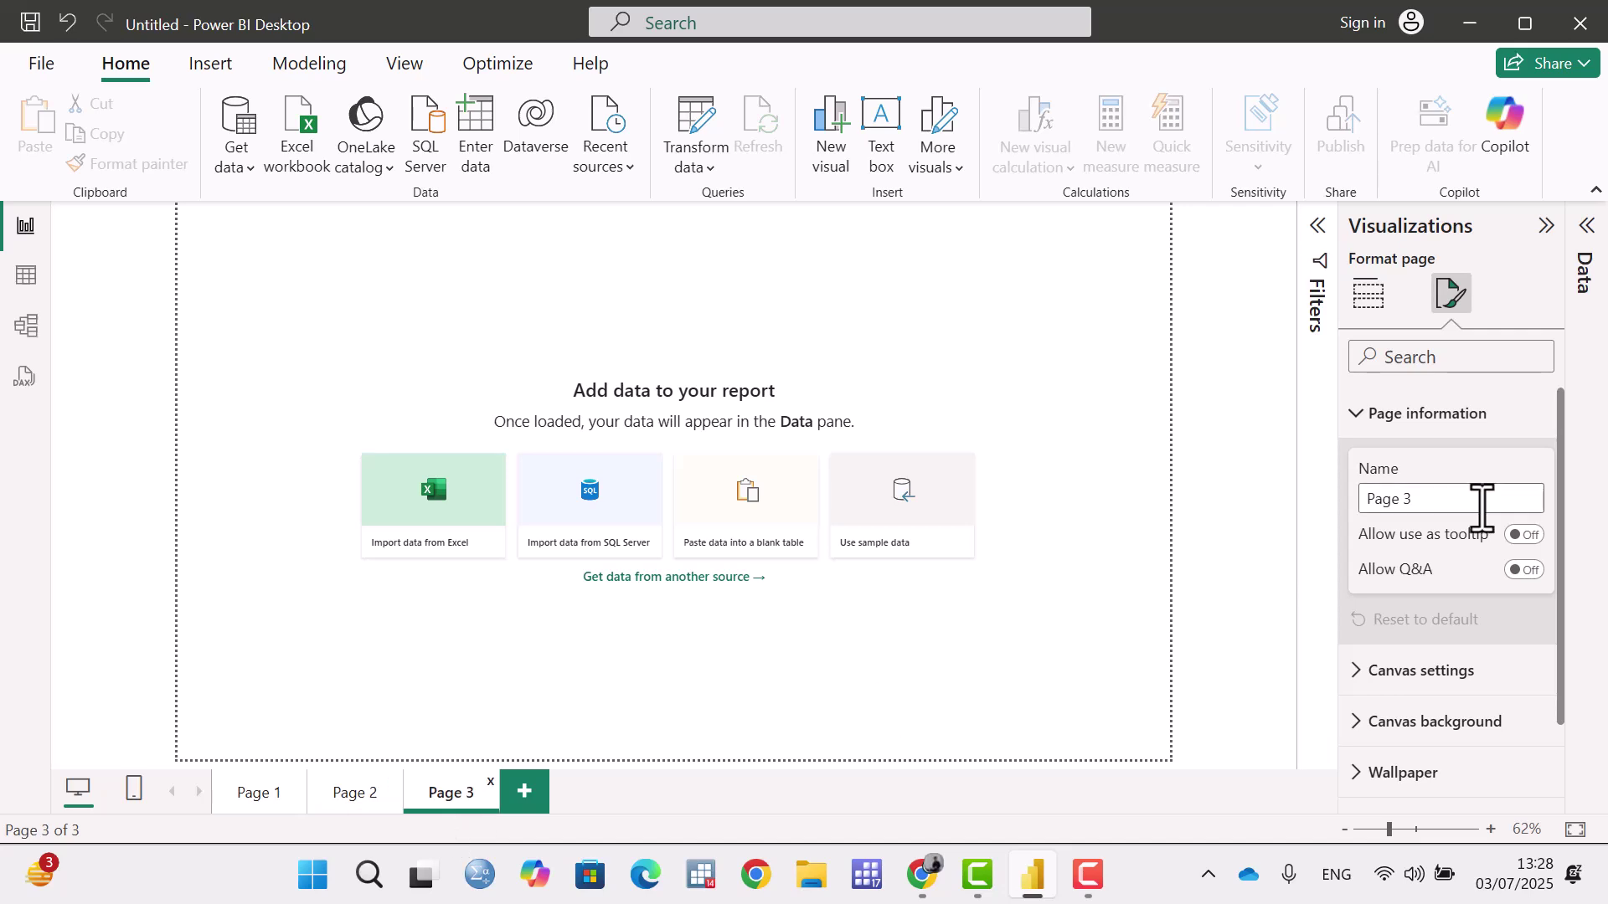
left_click(338, 795)
left_click(259, 796)
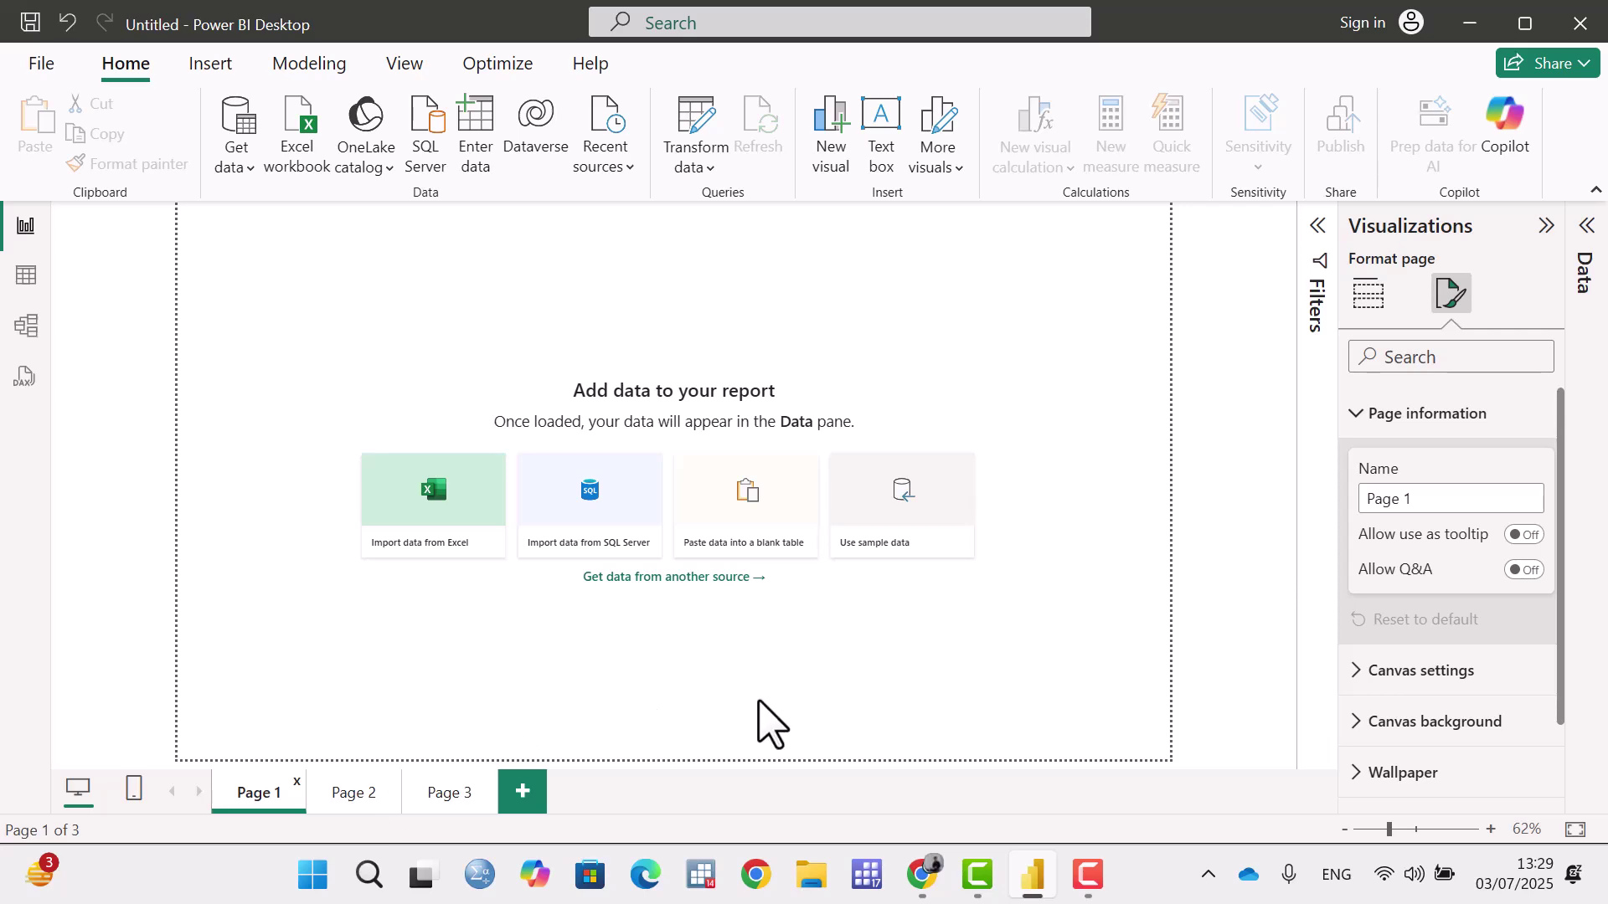
left_click(1438, 507)
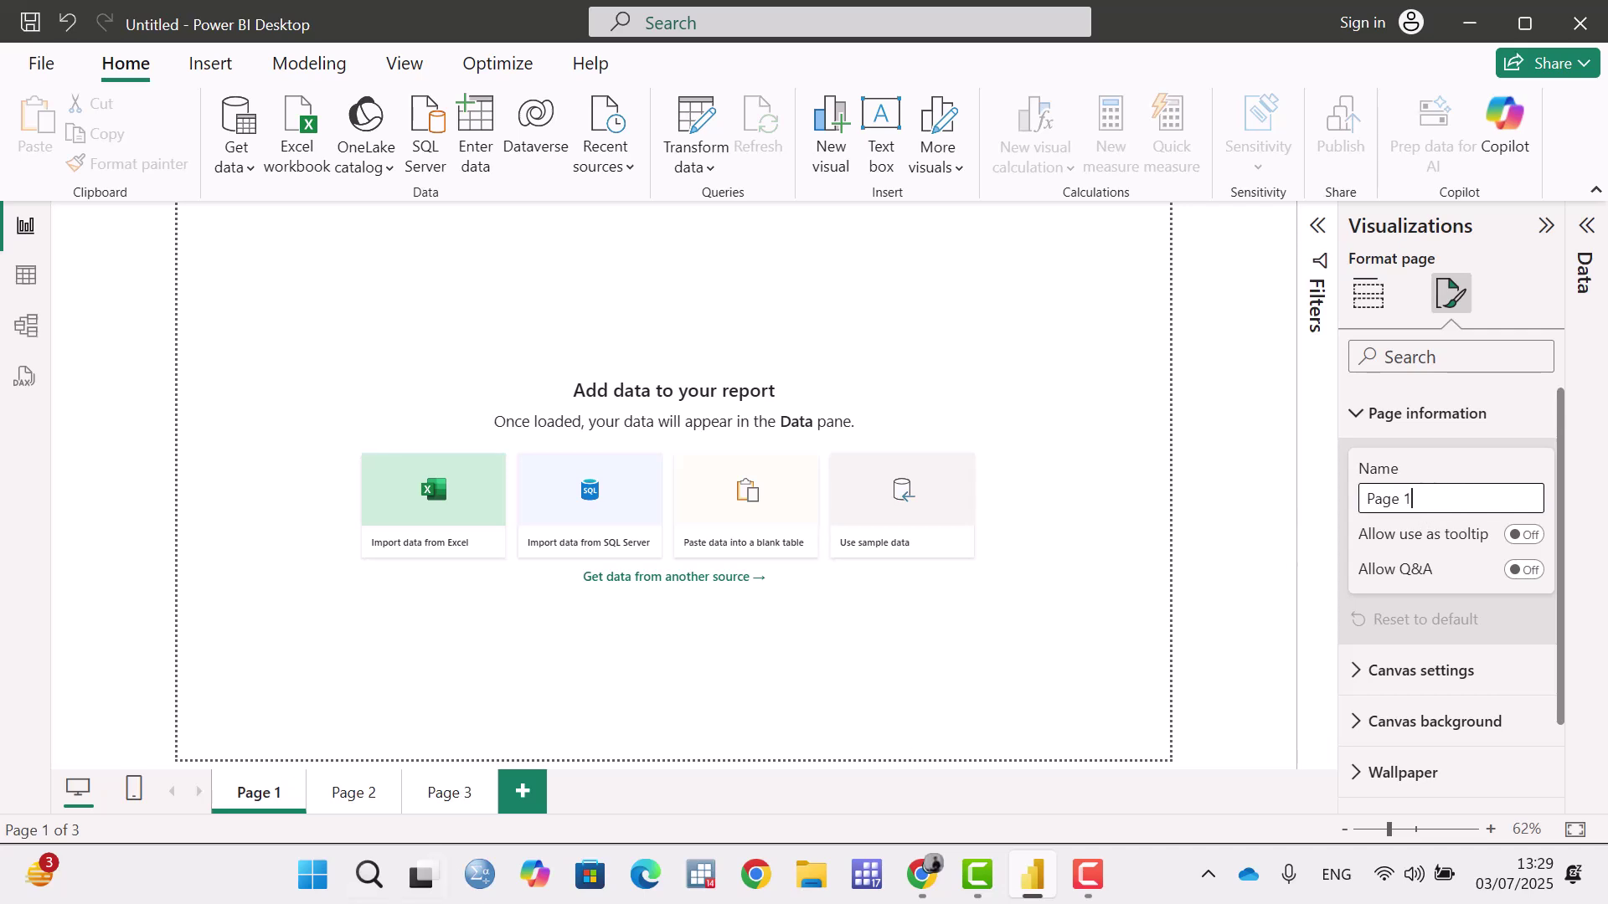
right_click(278, 800)
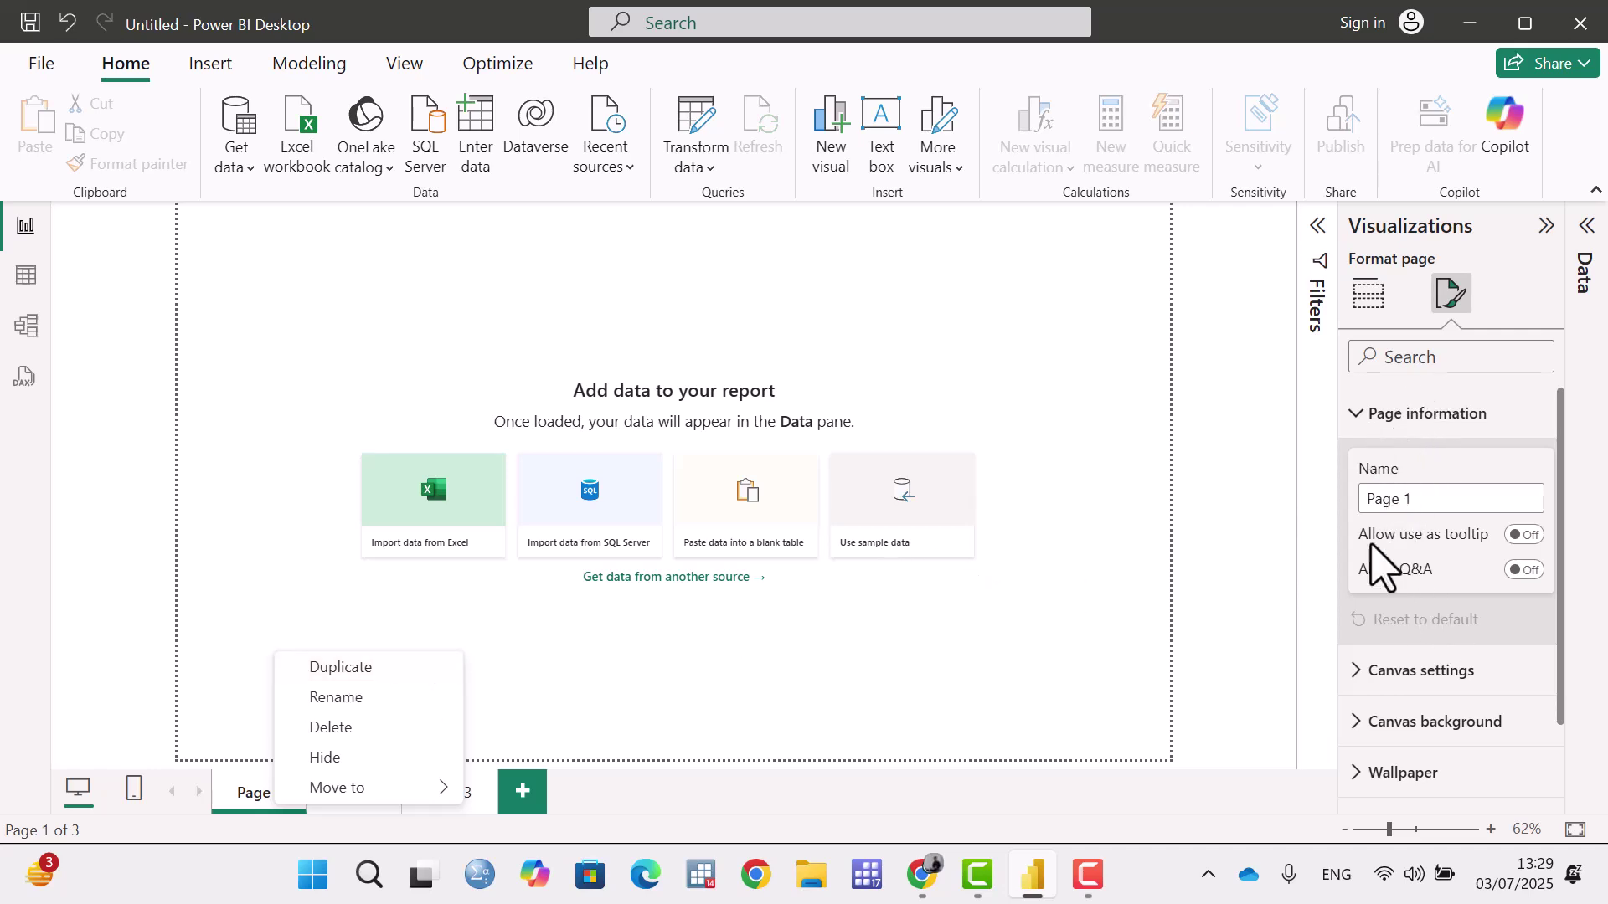
left_click(733, 680)
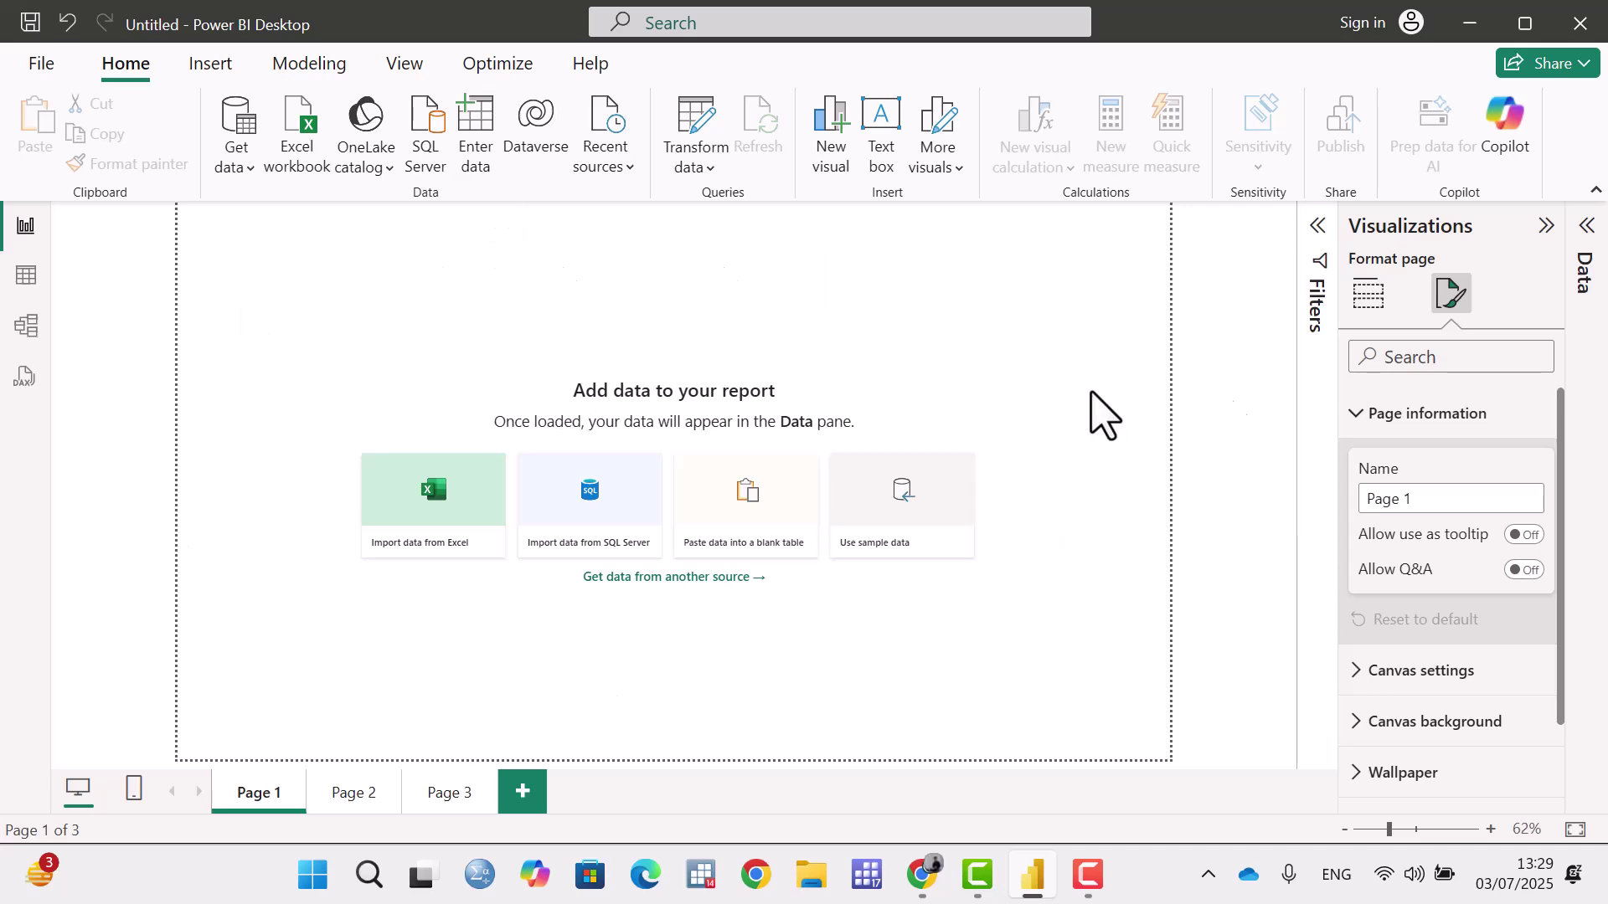
Try allowing Page 1 to be used as a tooltip, and reset its page information to default.
left_click(1524, 535)
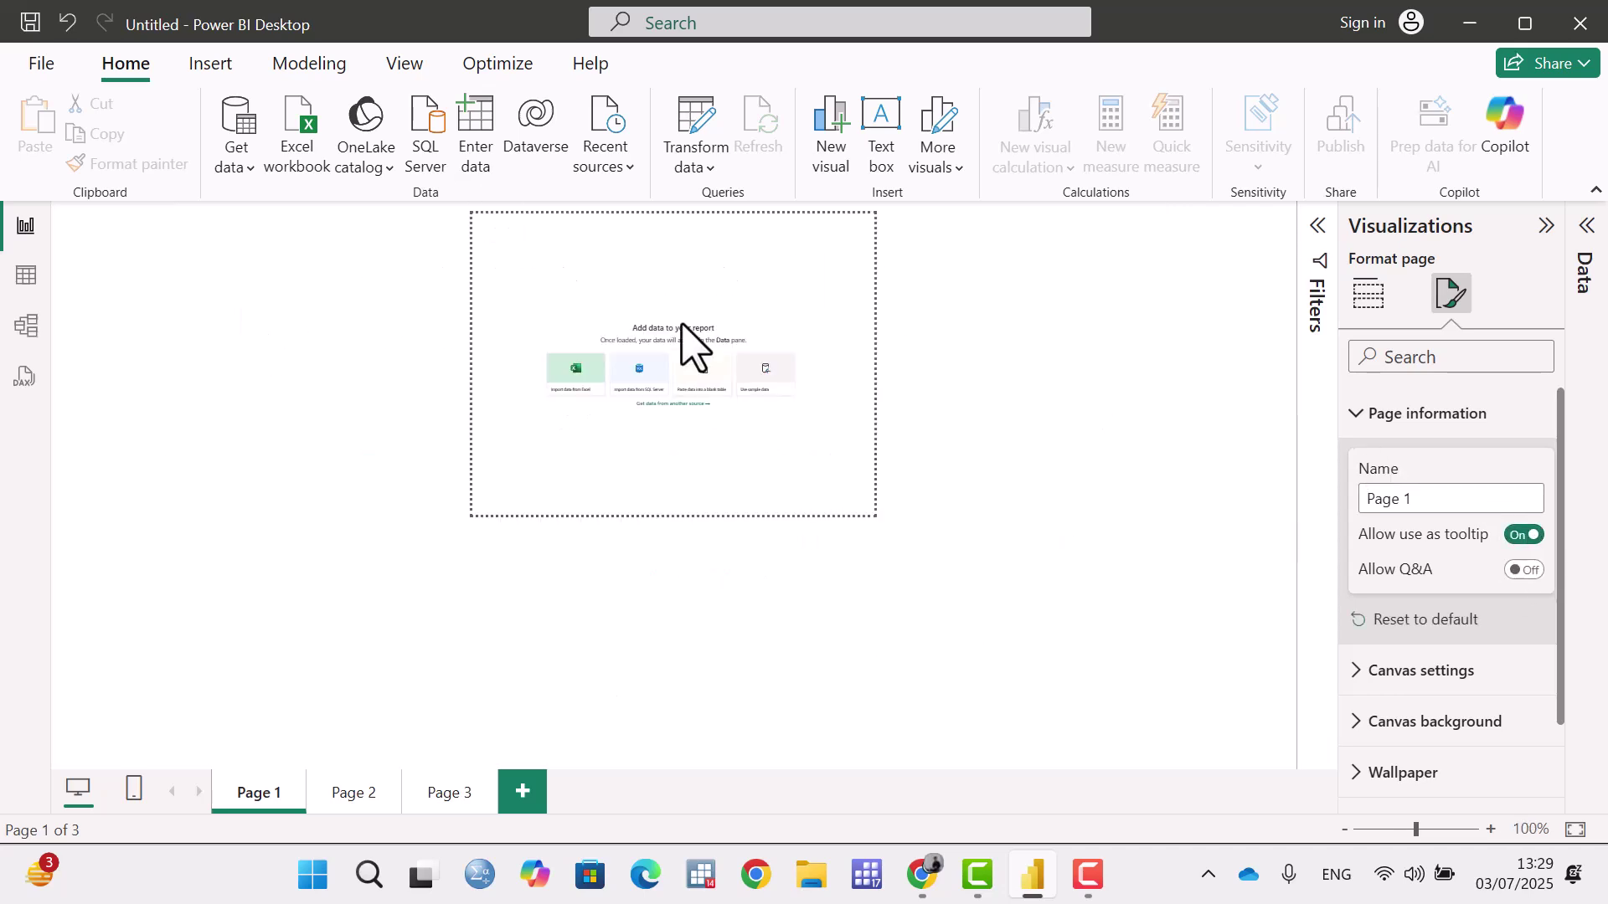
left_click(1524, 535)
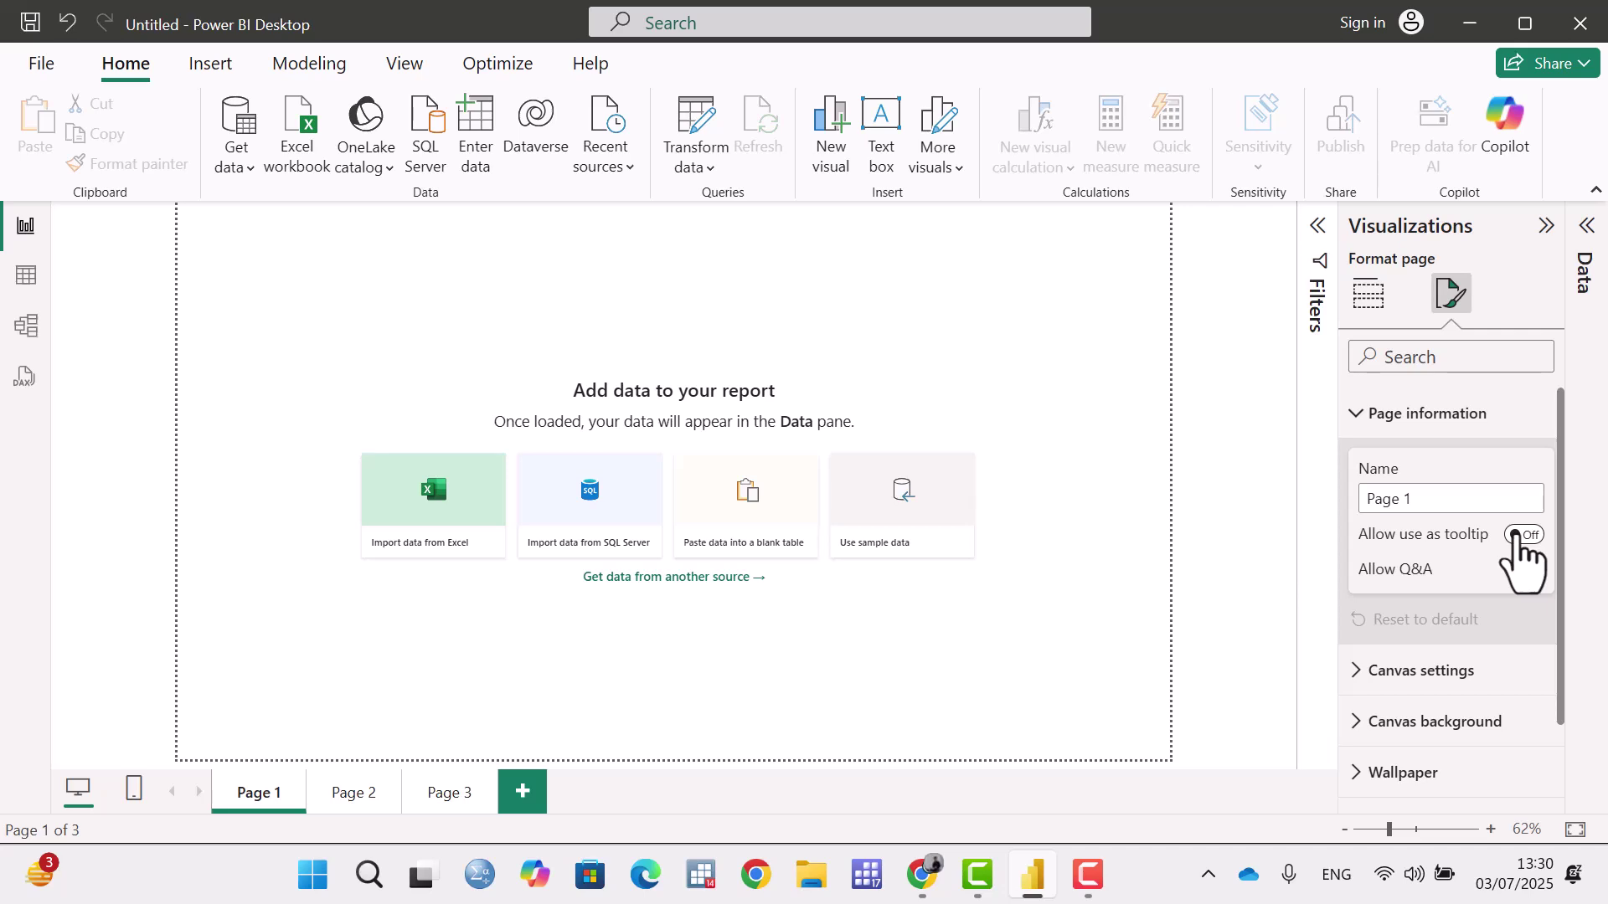
left_click(1524, 536)
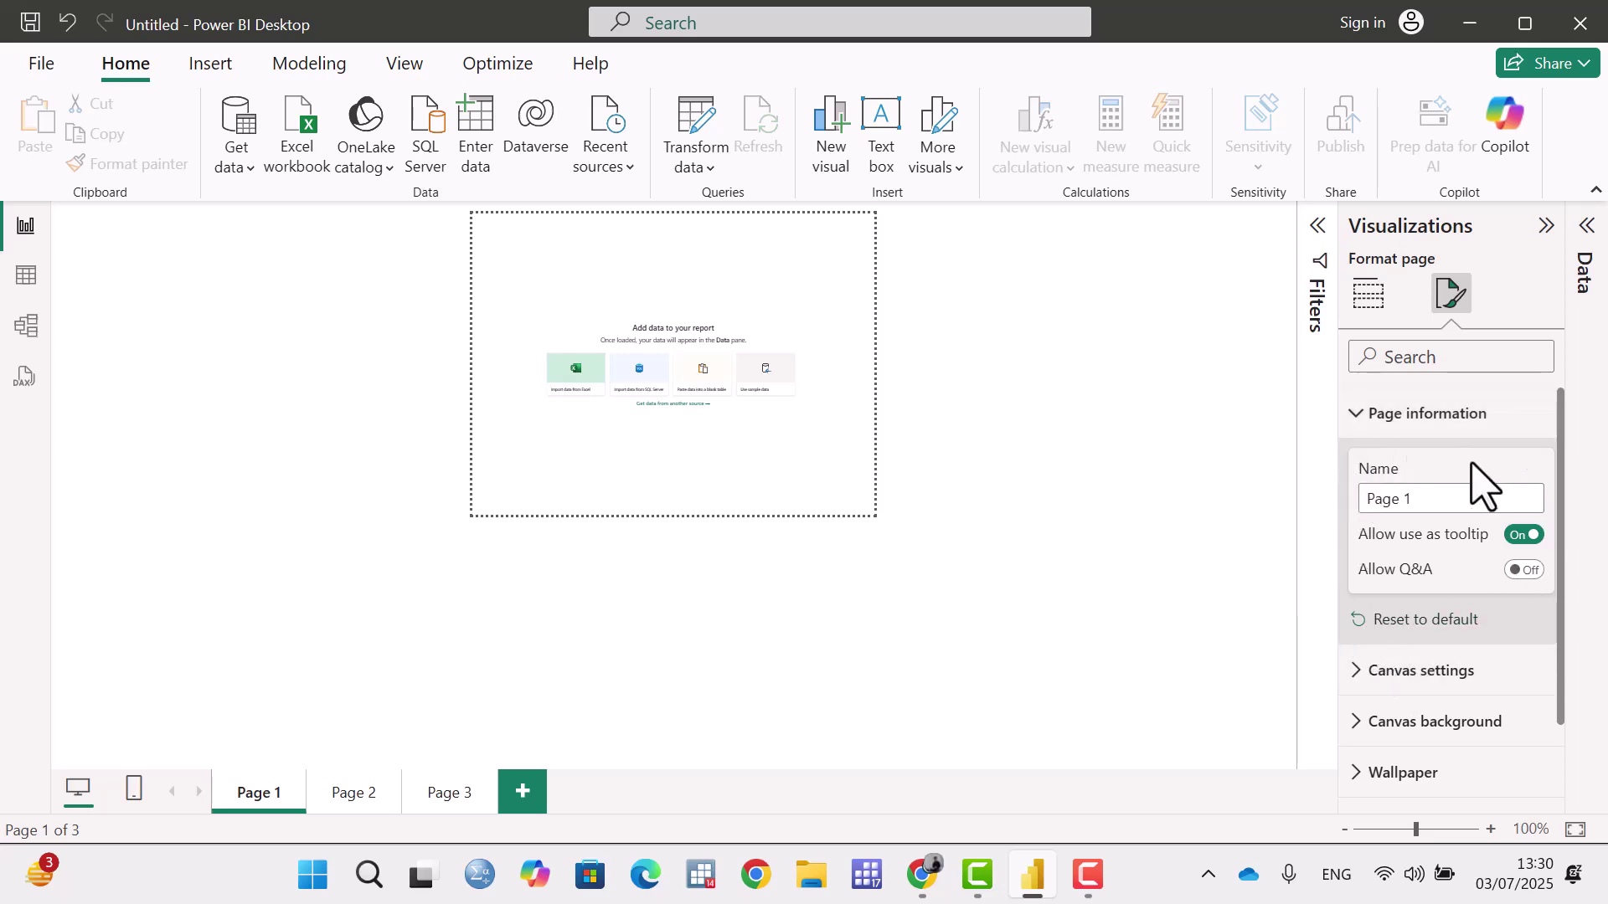
left_click(1359, 625)
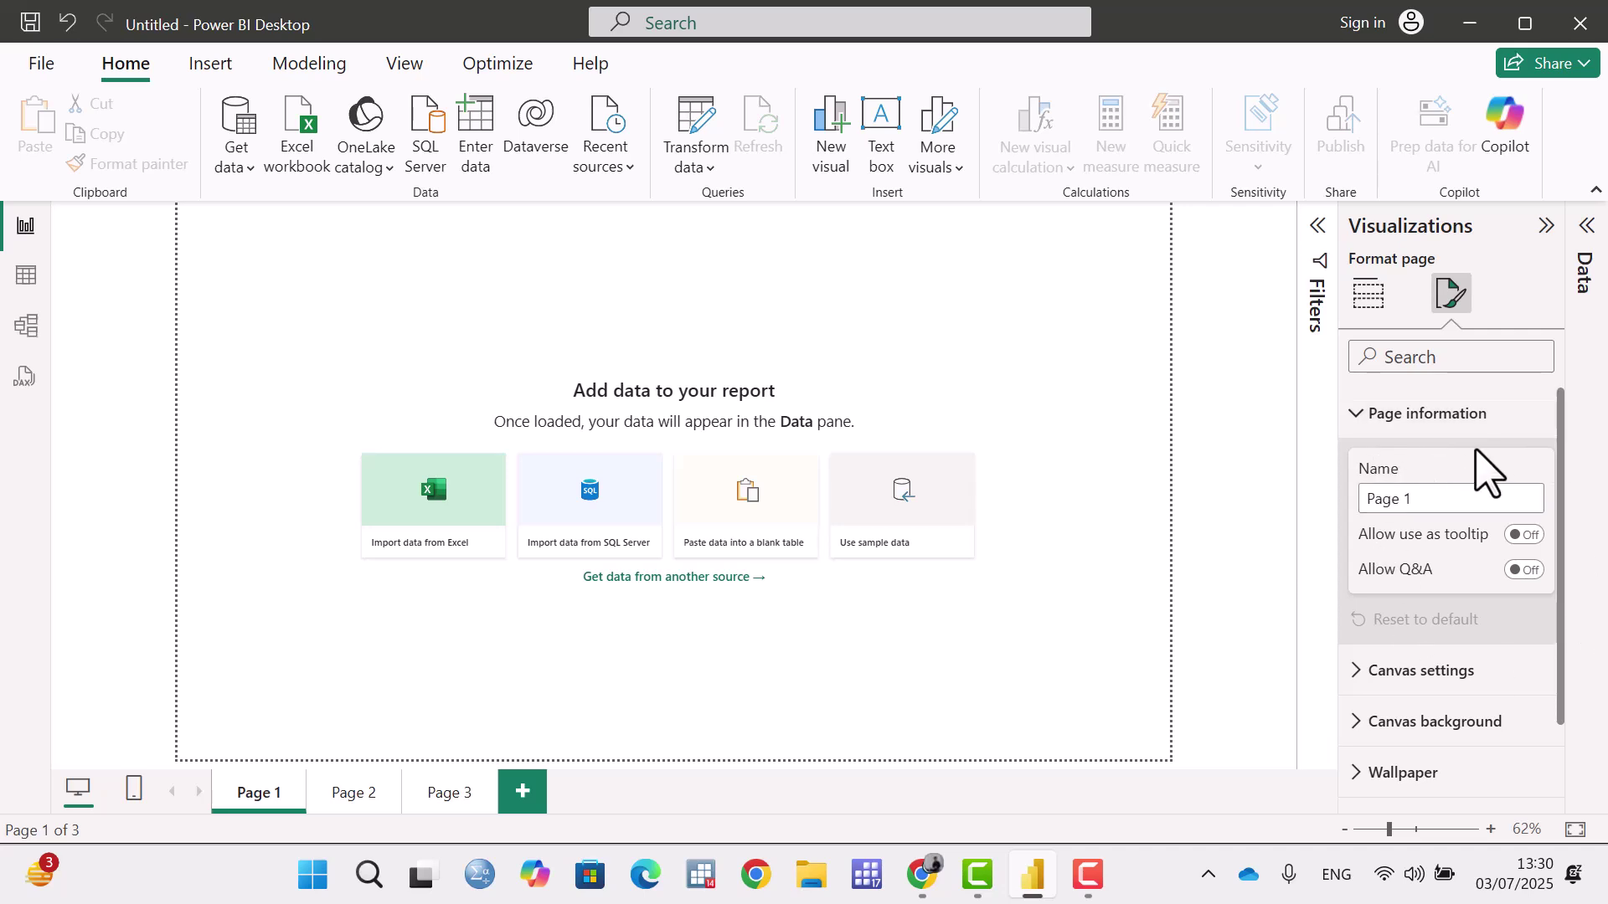
left_click(1359, 419)
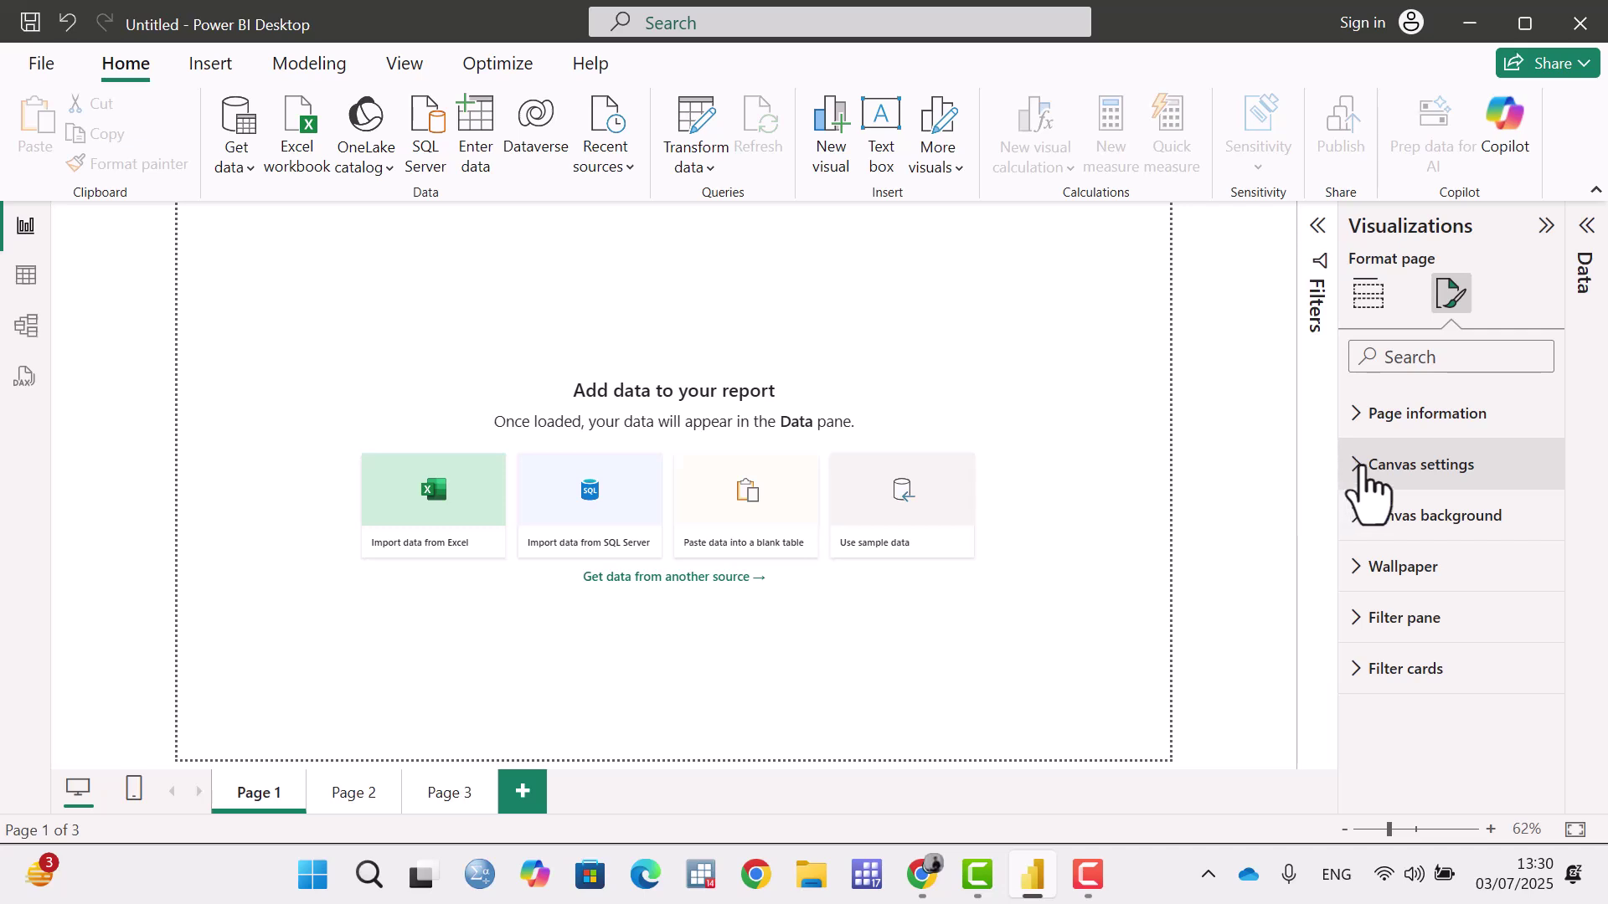
Try the 4:3, Letter and Tooltip canvas types on Page 1, and return the canvas type to 16:9.
left_click(1363, 465)
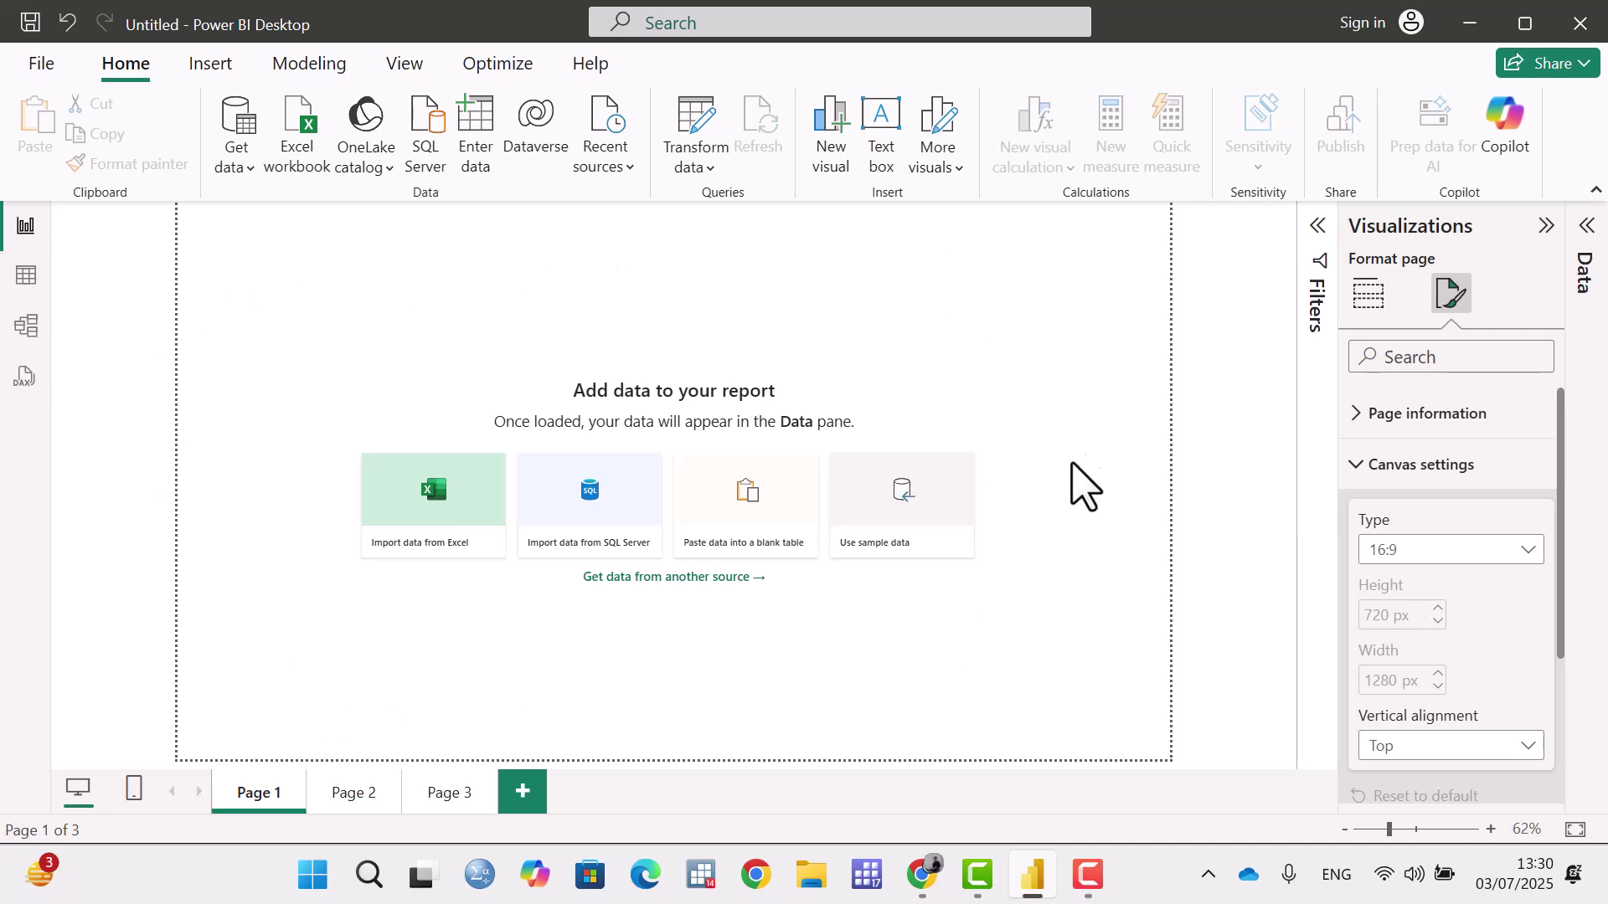
left_click(1517, 559)
left_click(1408, 610)
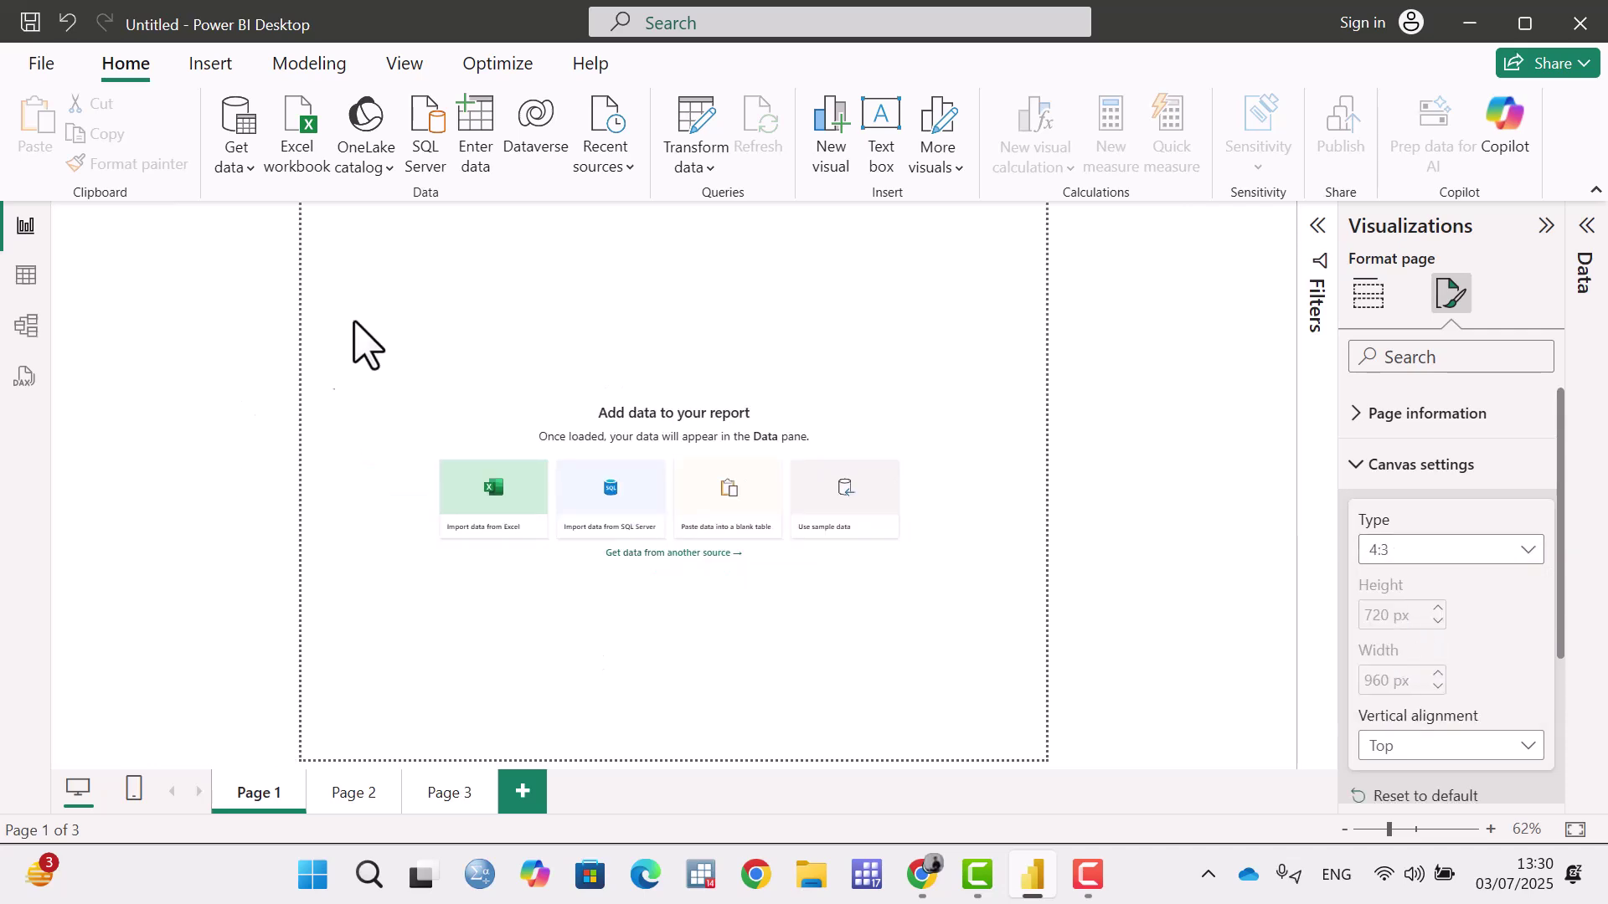
left_click(1516, 555)
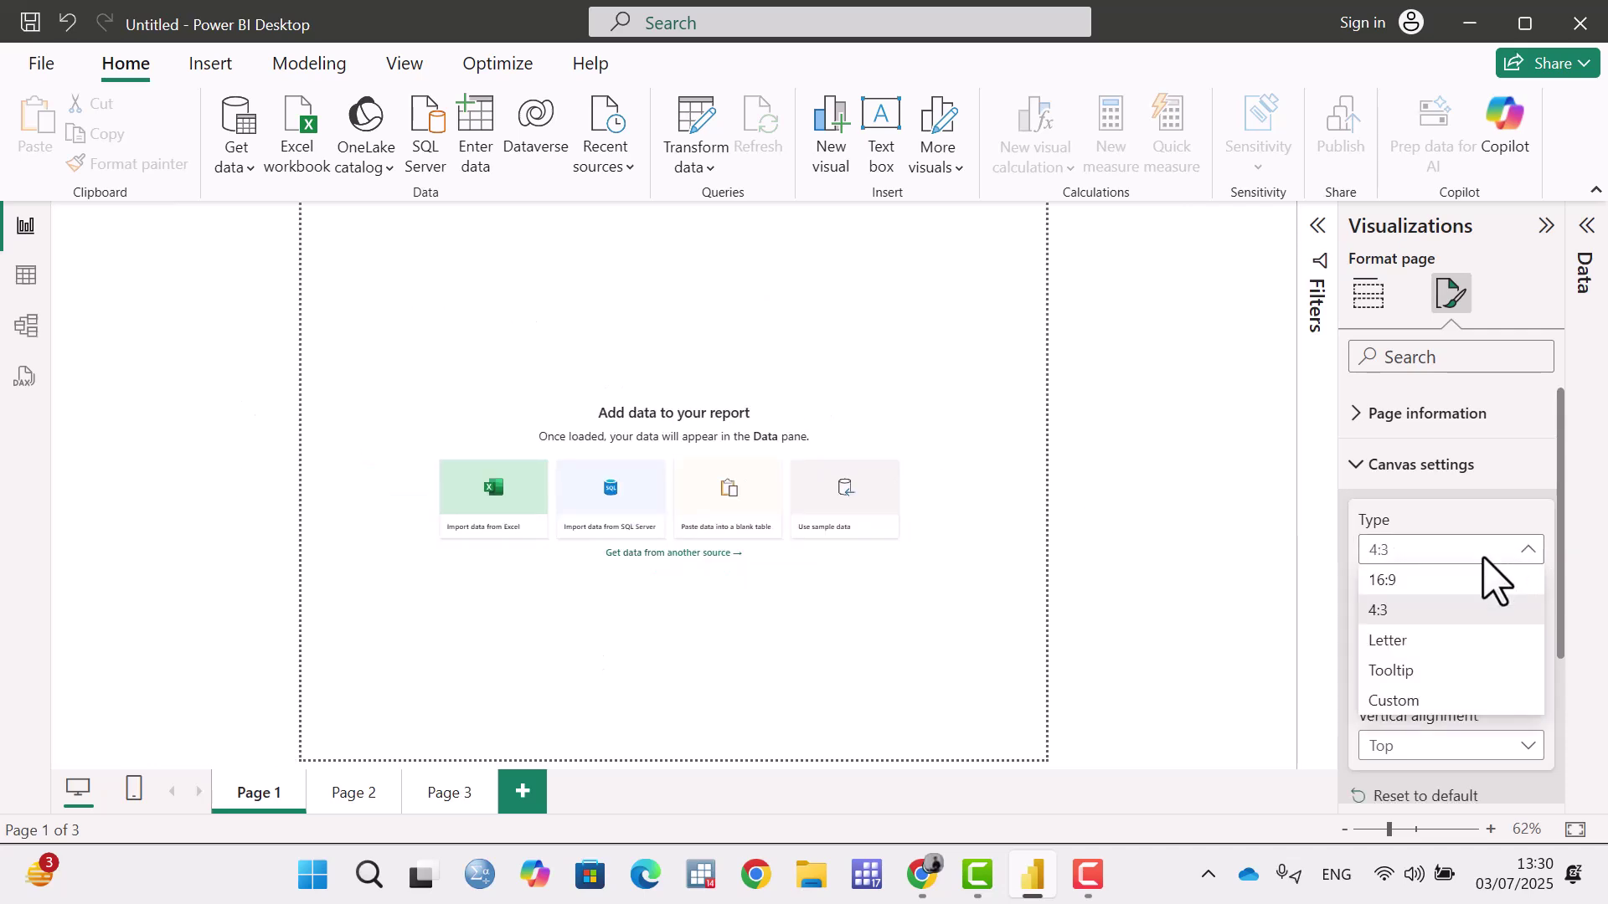
left_click(1415, 642)
left_click(1415, 554)
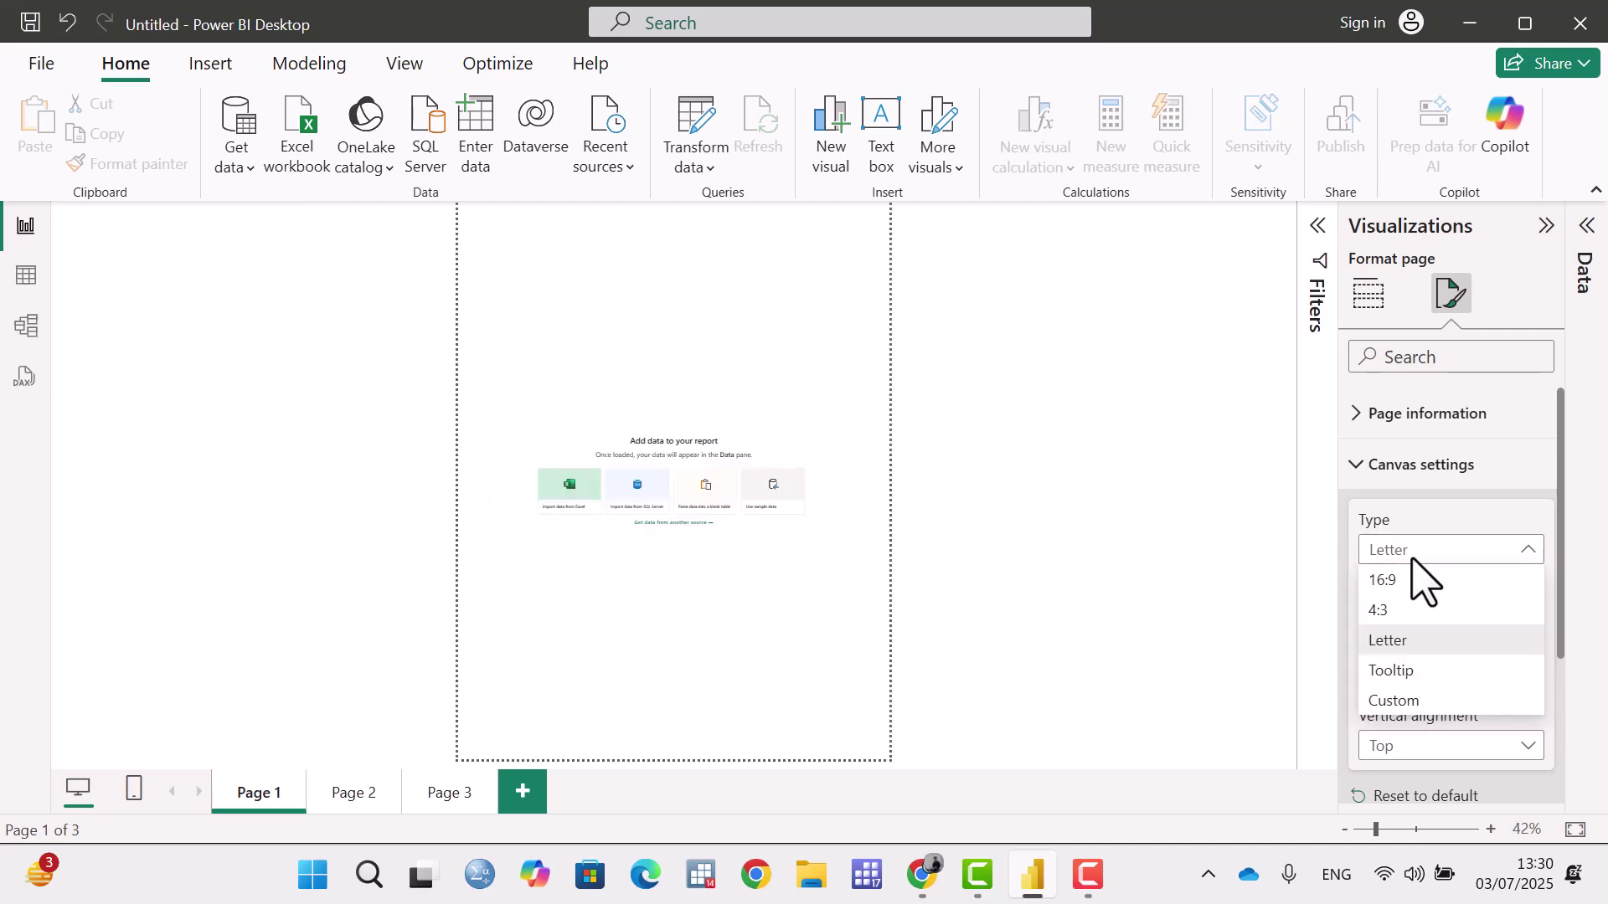
left_click(1406, 672)
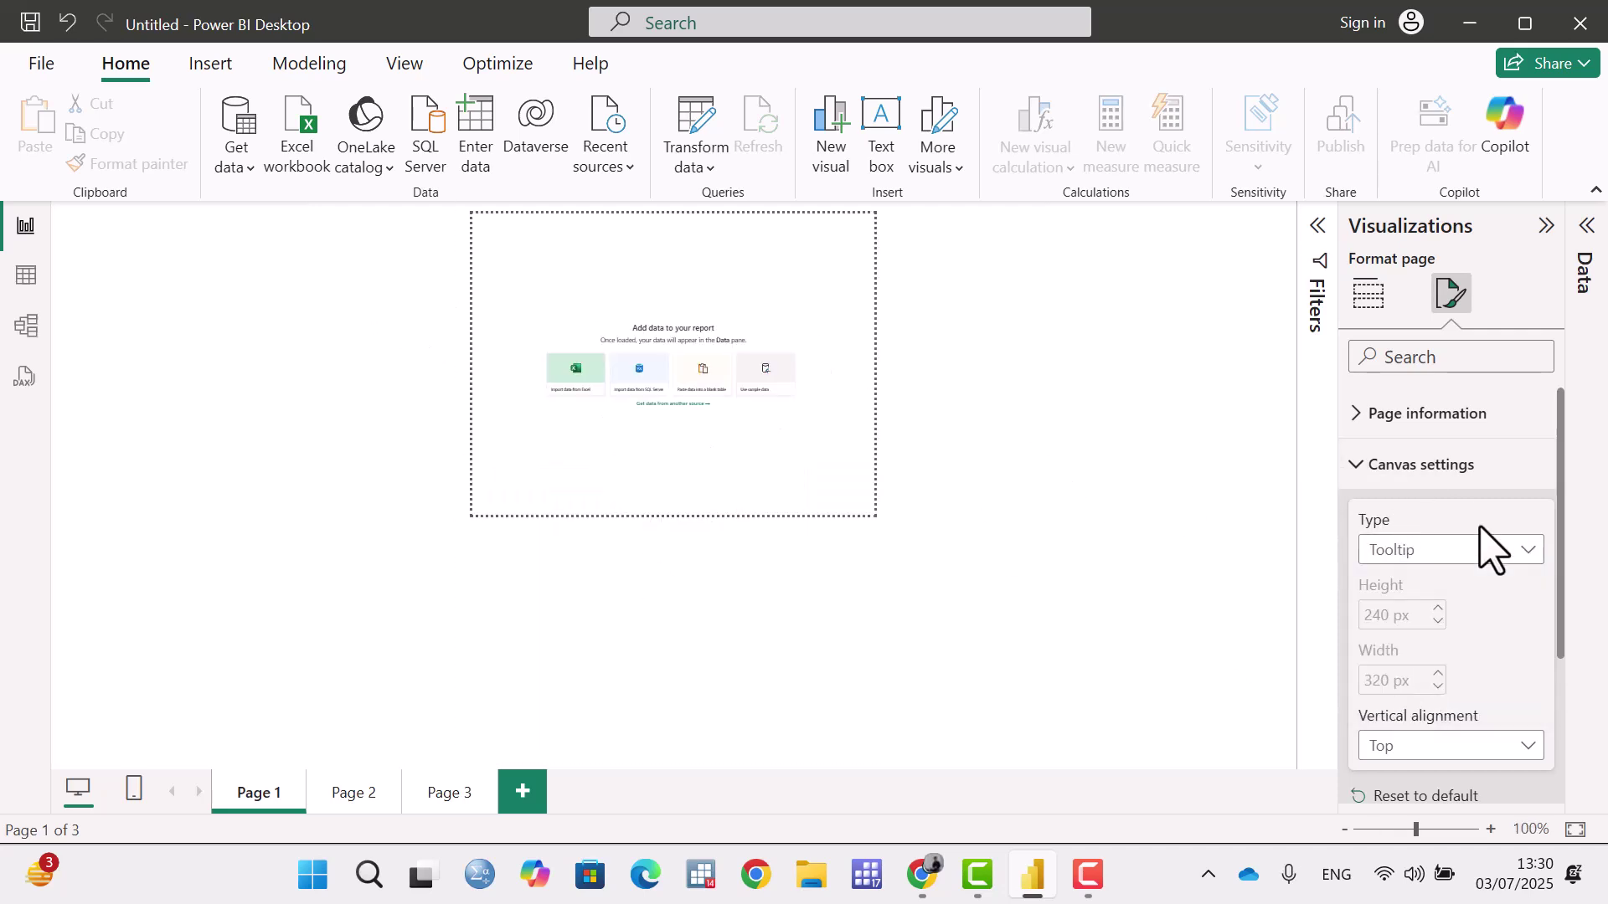
left_click(1486, 549)
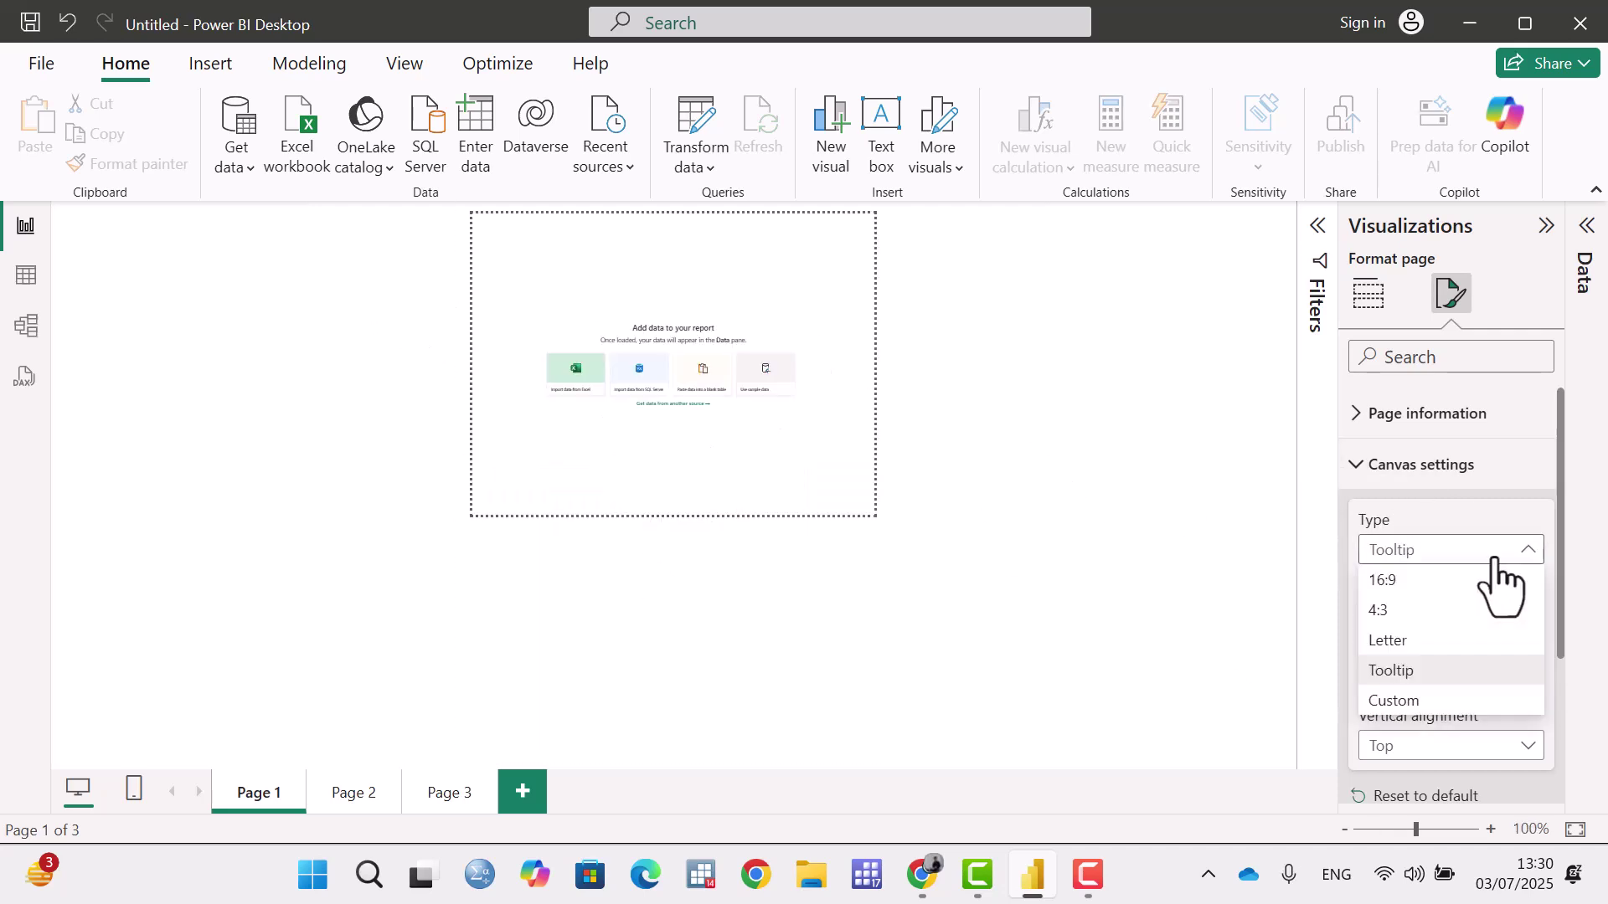
left_click(1442, 579)
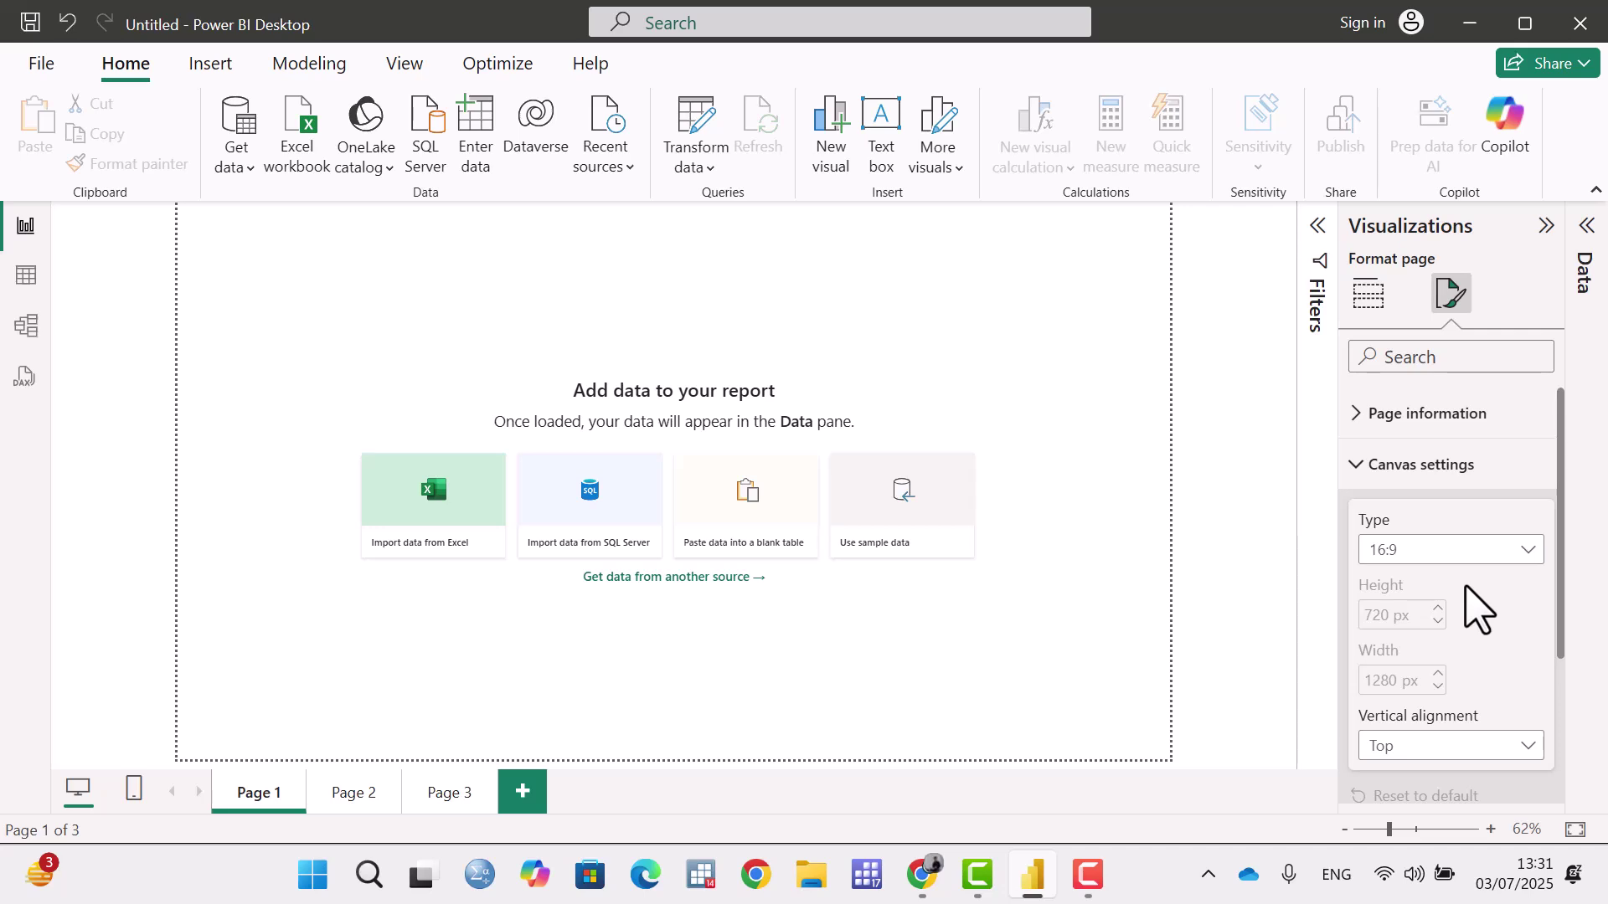
Try the Custom canvas type to make height and width editable, and switch the type back to 16:9.
scroll(1464, 585, "down", 3)
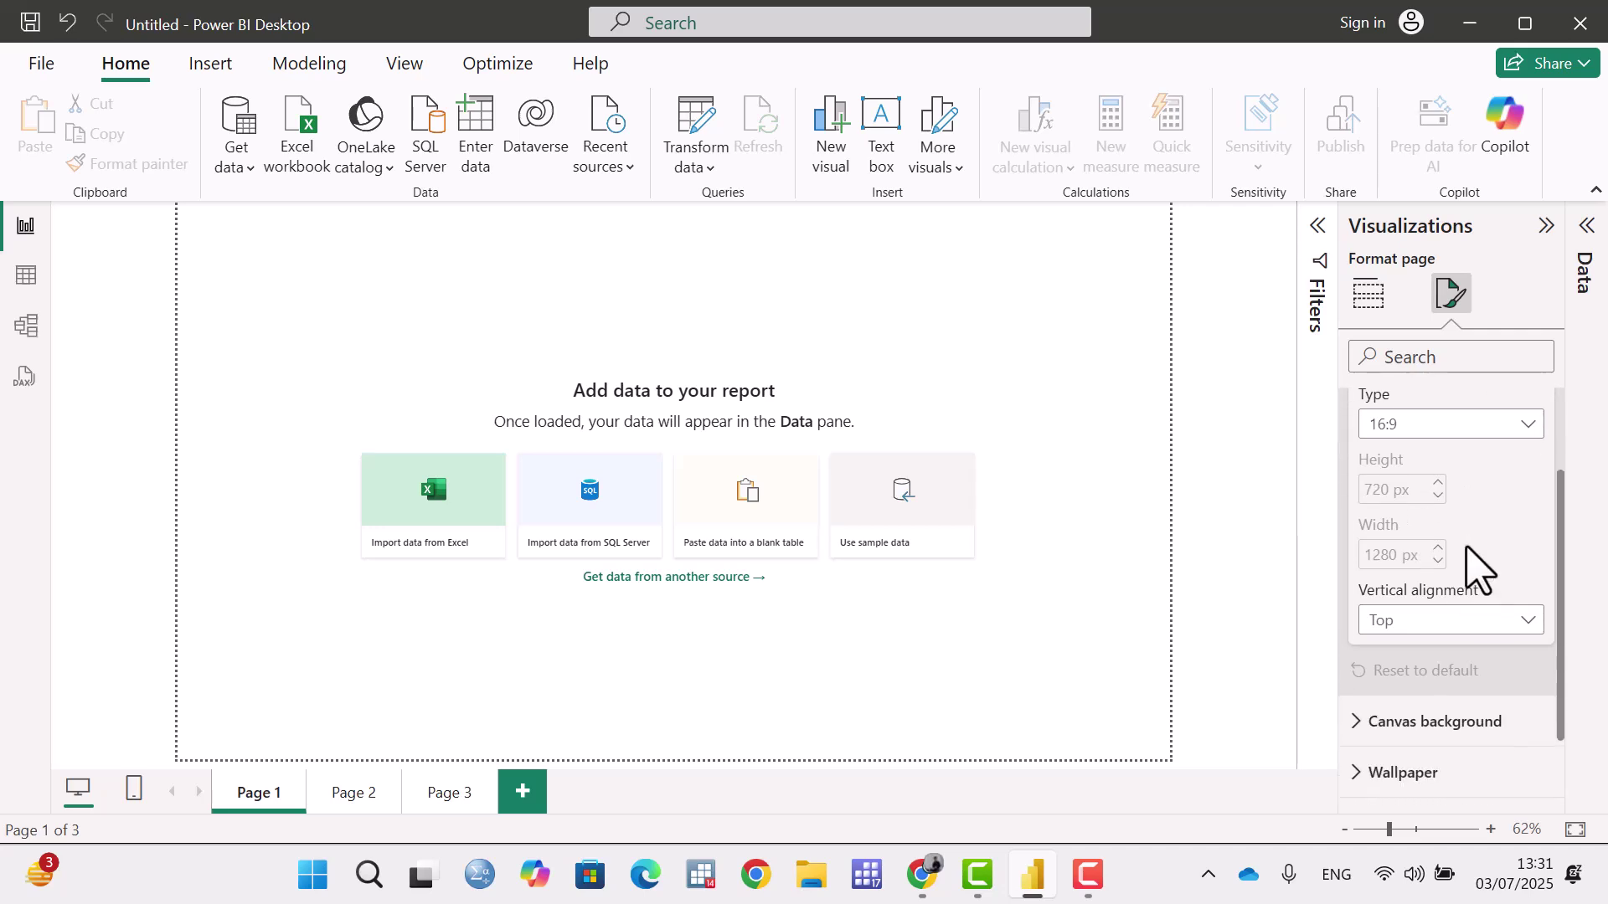
left_click(1522, 428)
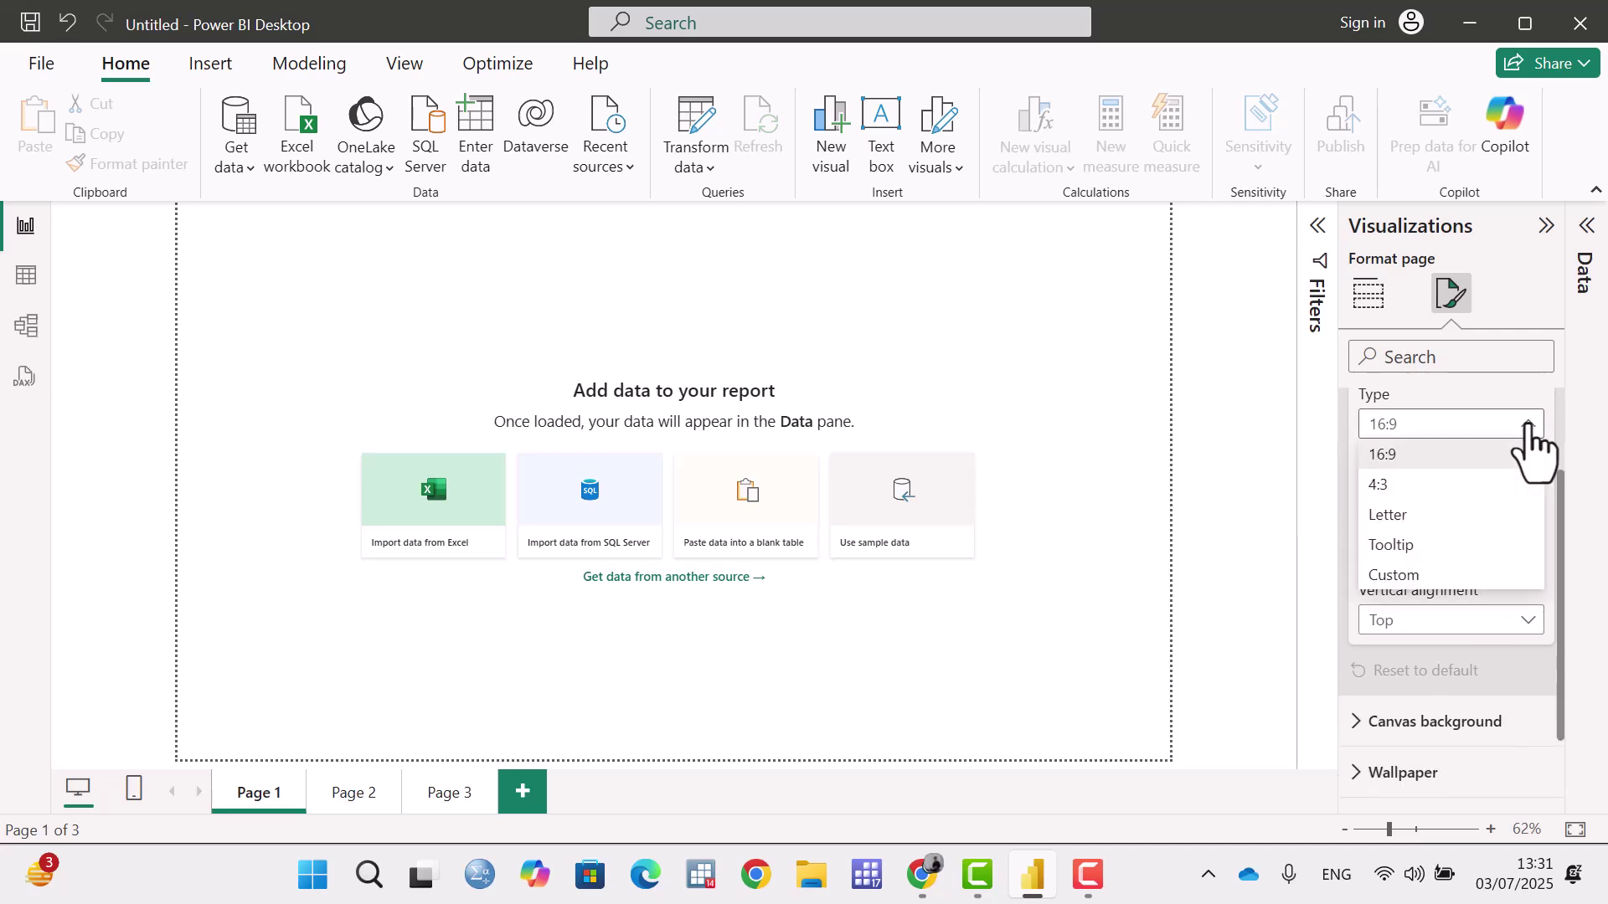
left_click(1421, 576)
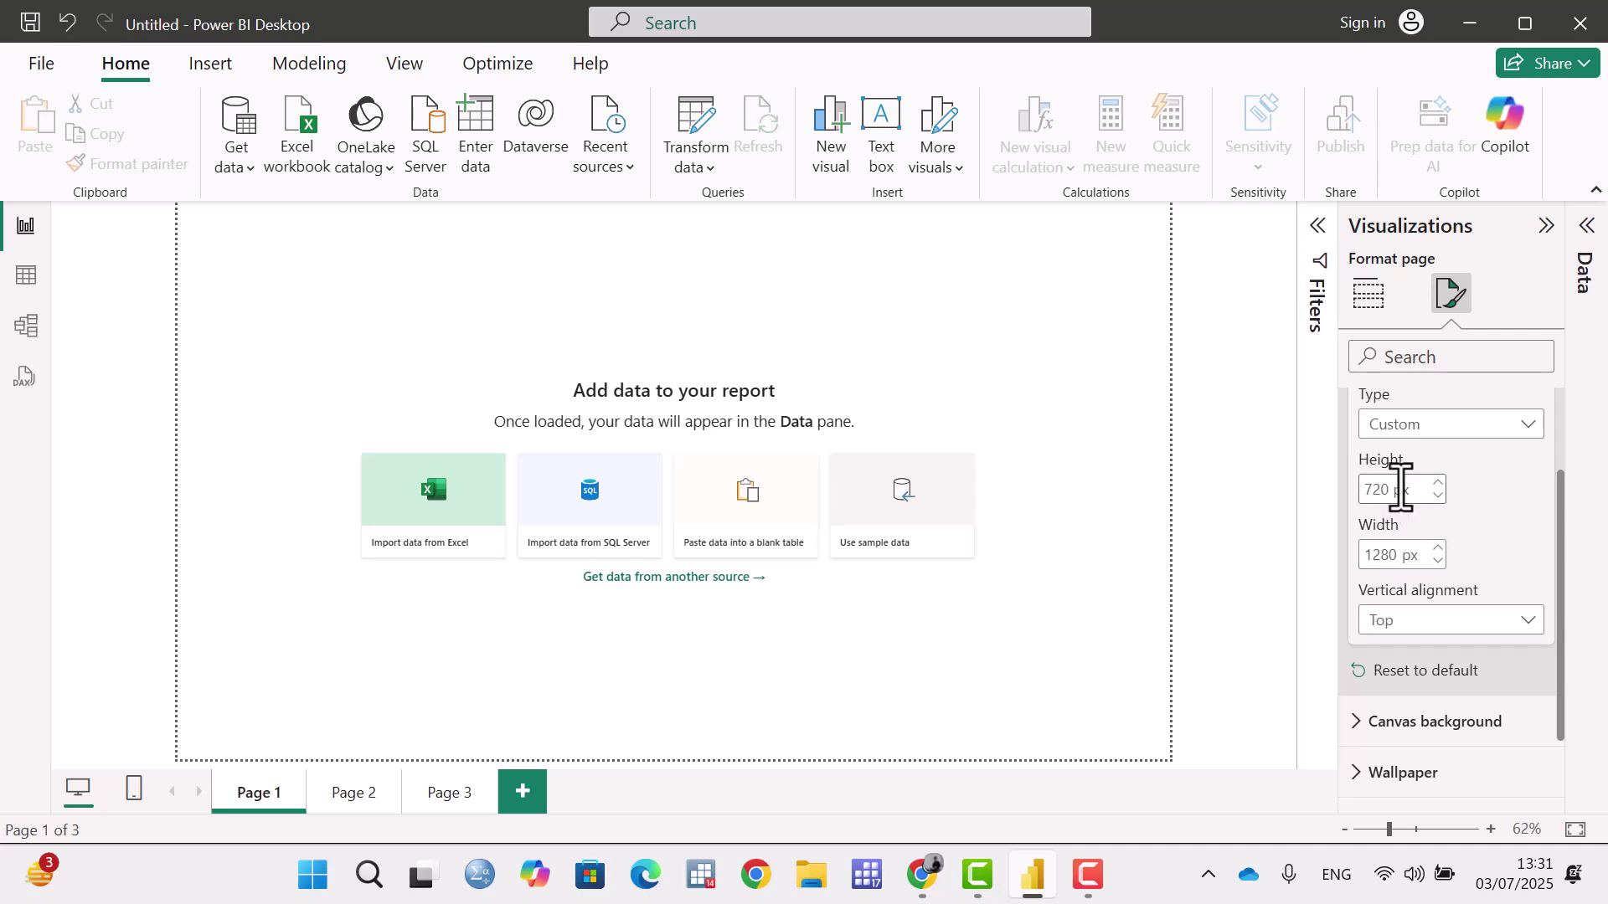
scroll(1478, 519, "up", 2)
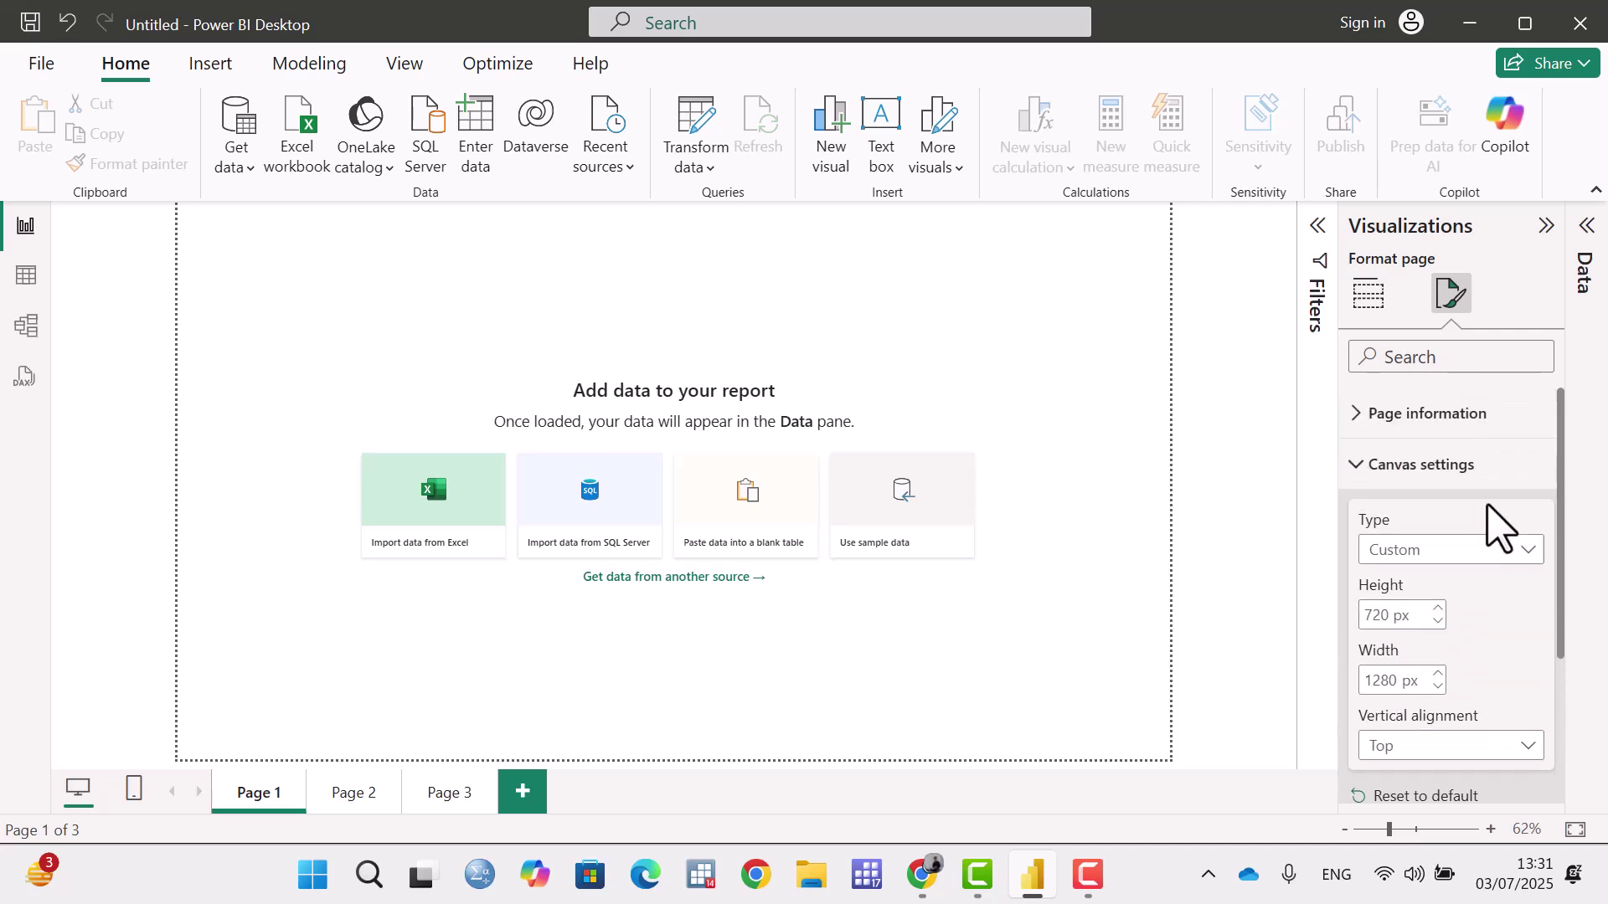
left_click(1514, 554)
left_click(1507, 577)
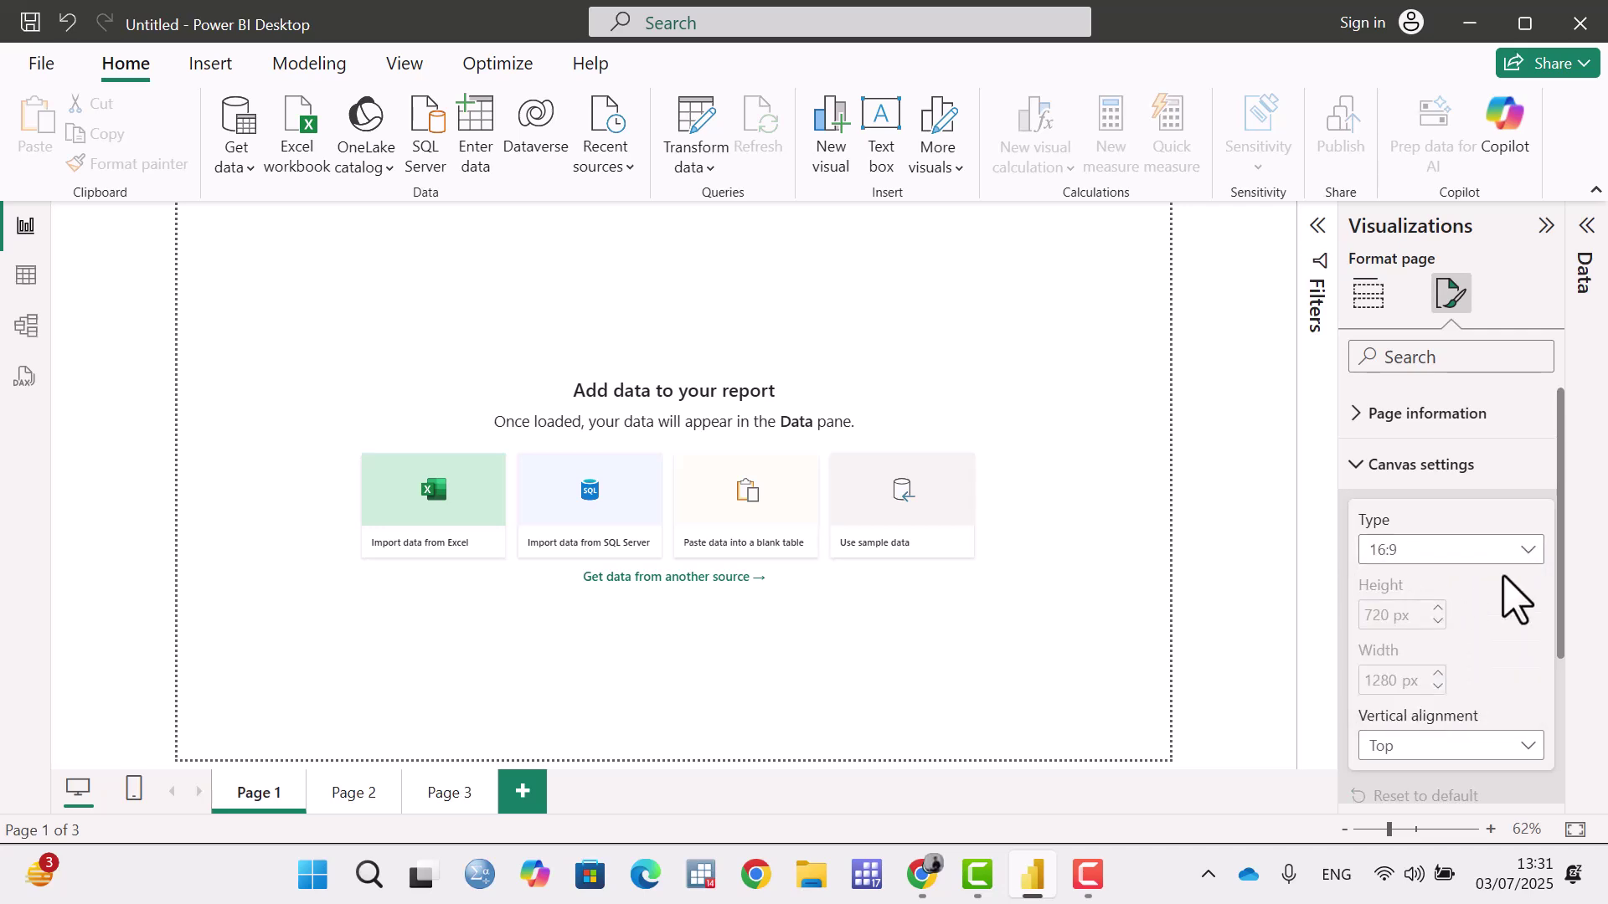
Try Middle as the canvas's vertical alignment, and reset the canvas settings to default.
scroll(1507, 637, "down", 2)
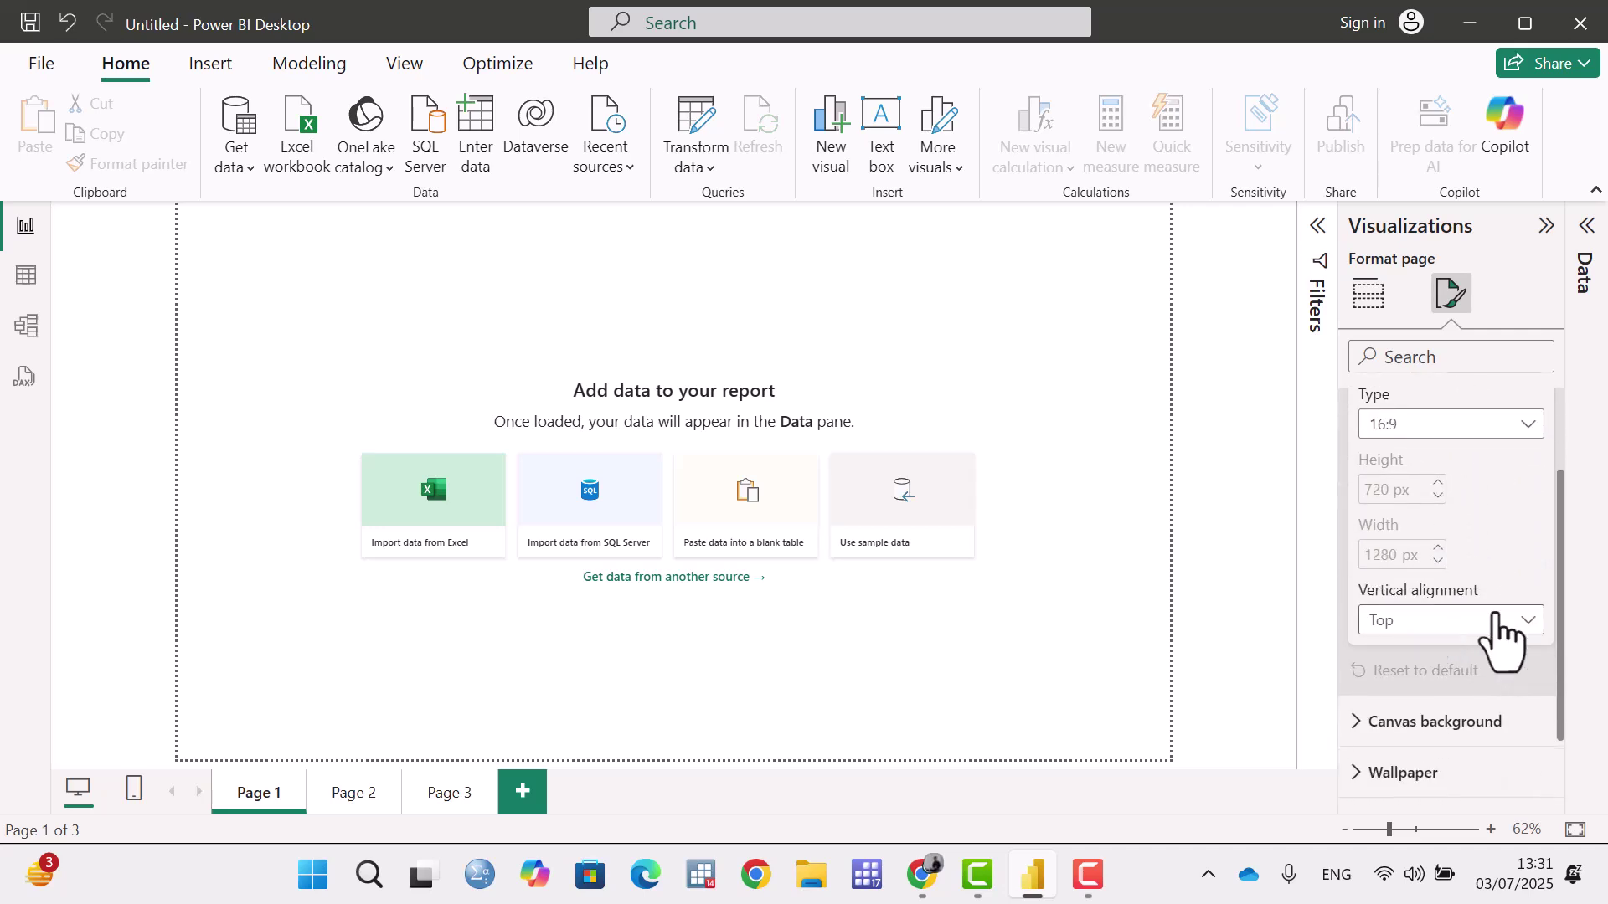
left_click(1526, 624)
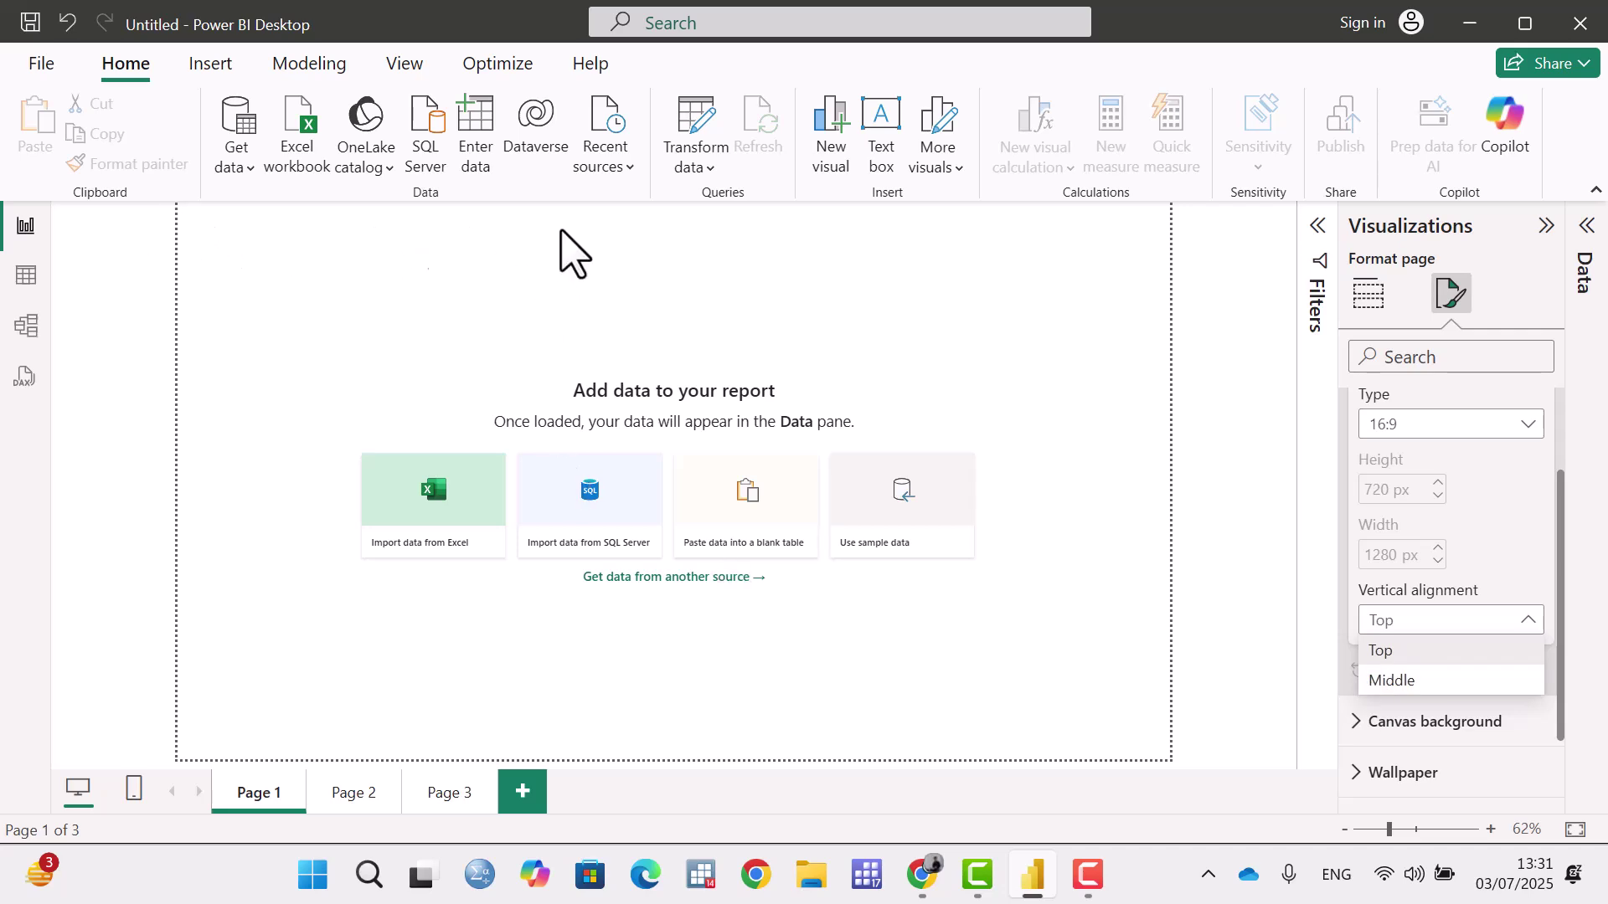
left_click(1393, 680)
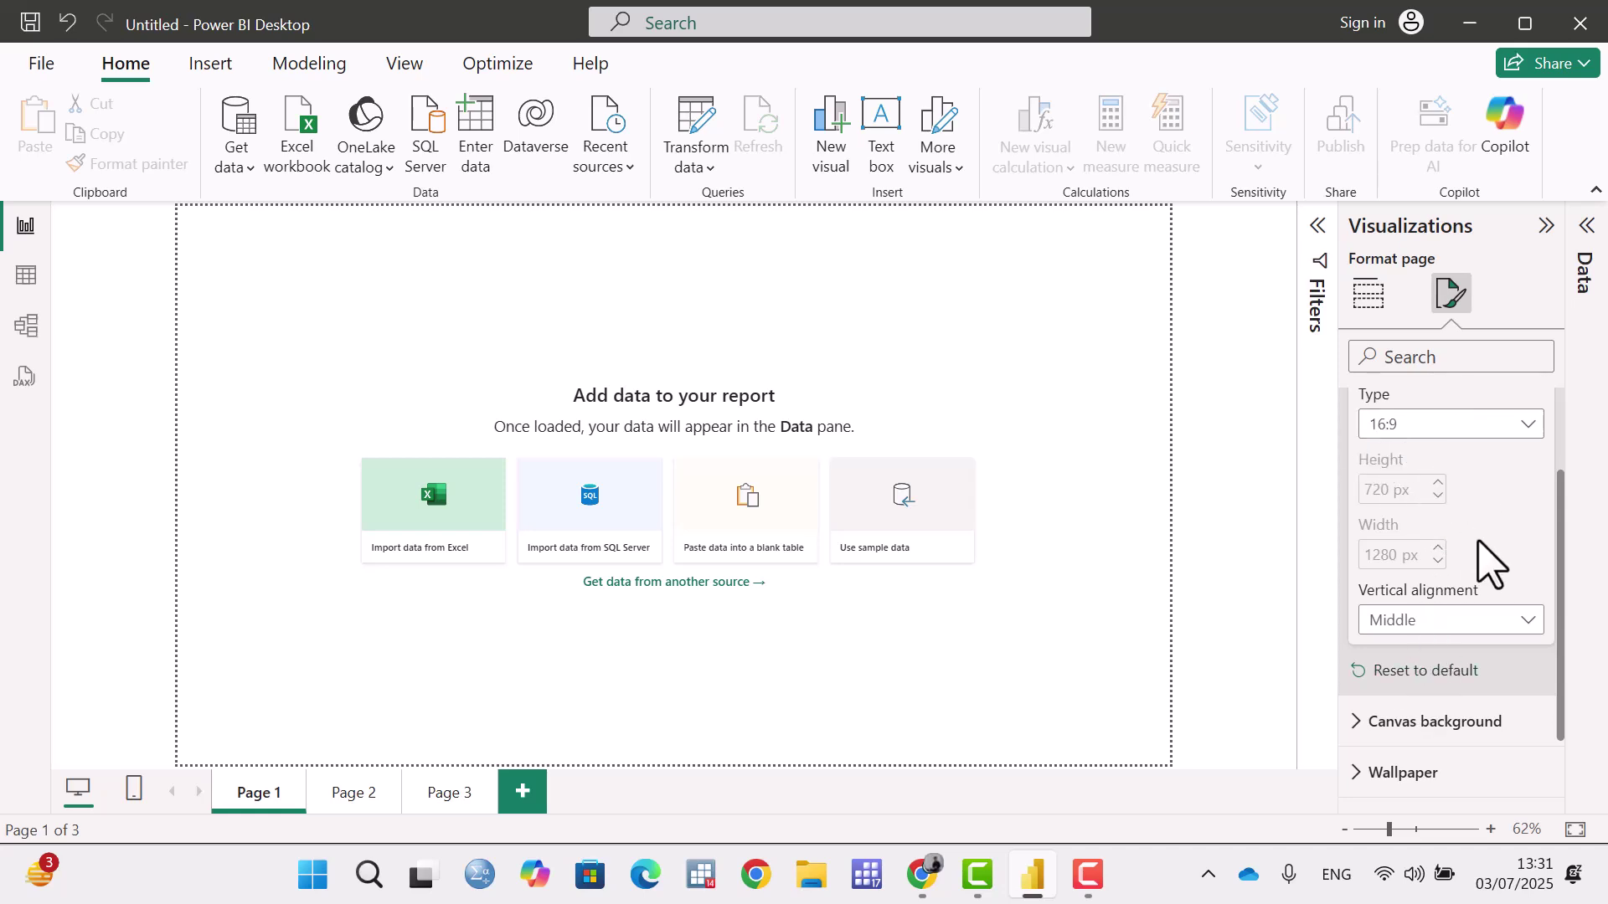
scroll(1474, 544, "up", 3)
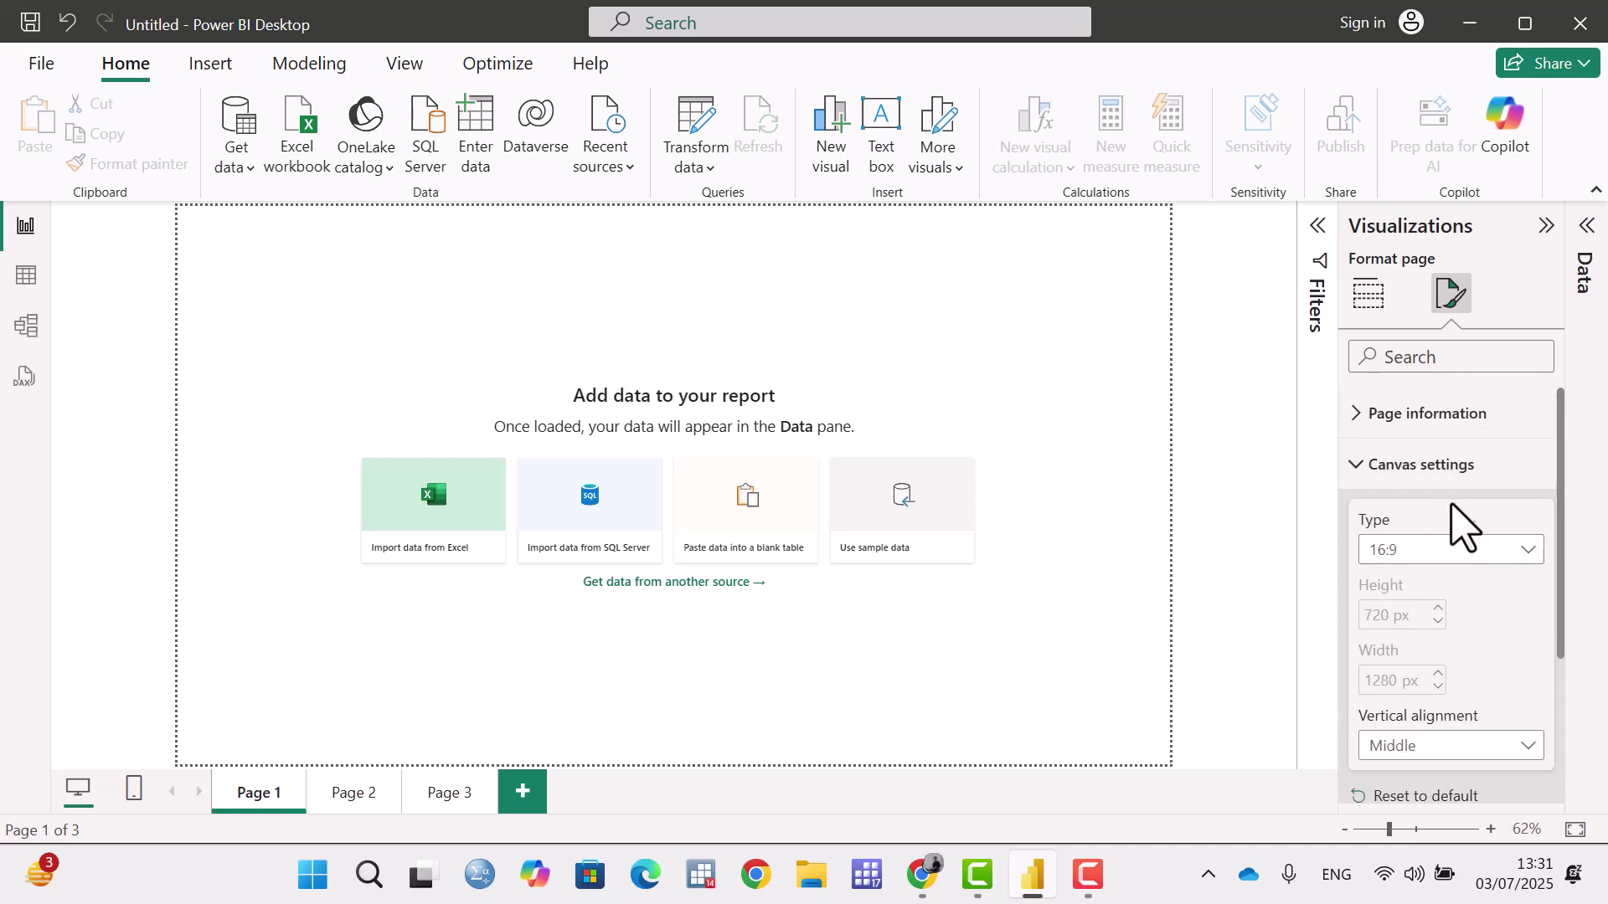
scroll(1457, 536, "down", 2)
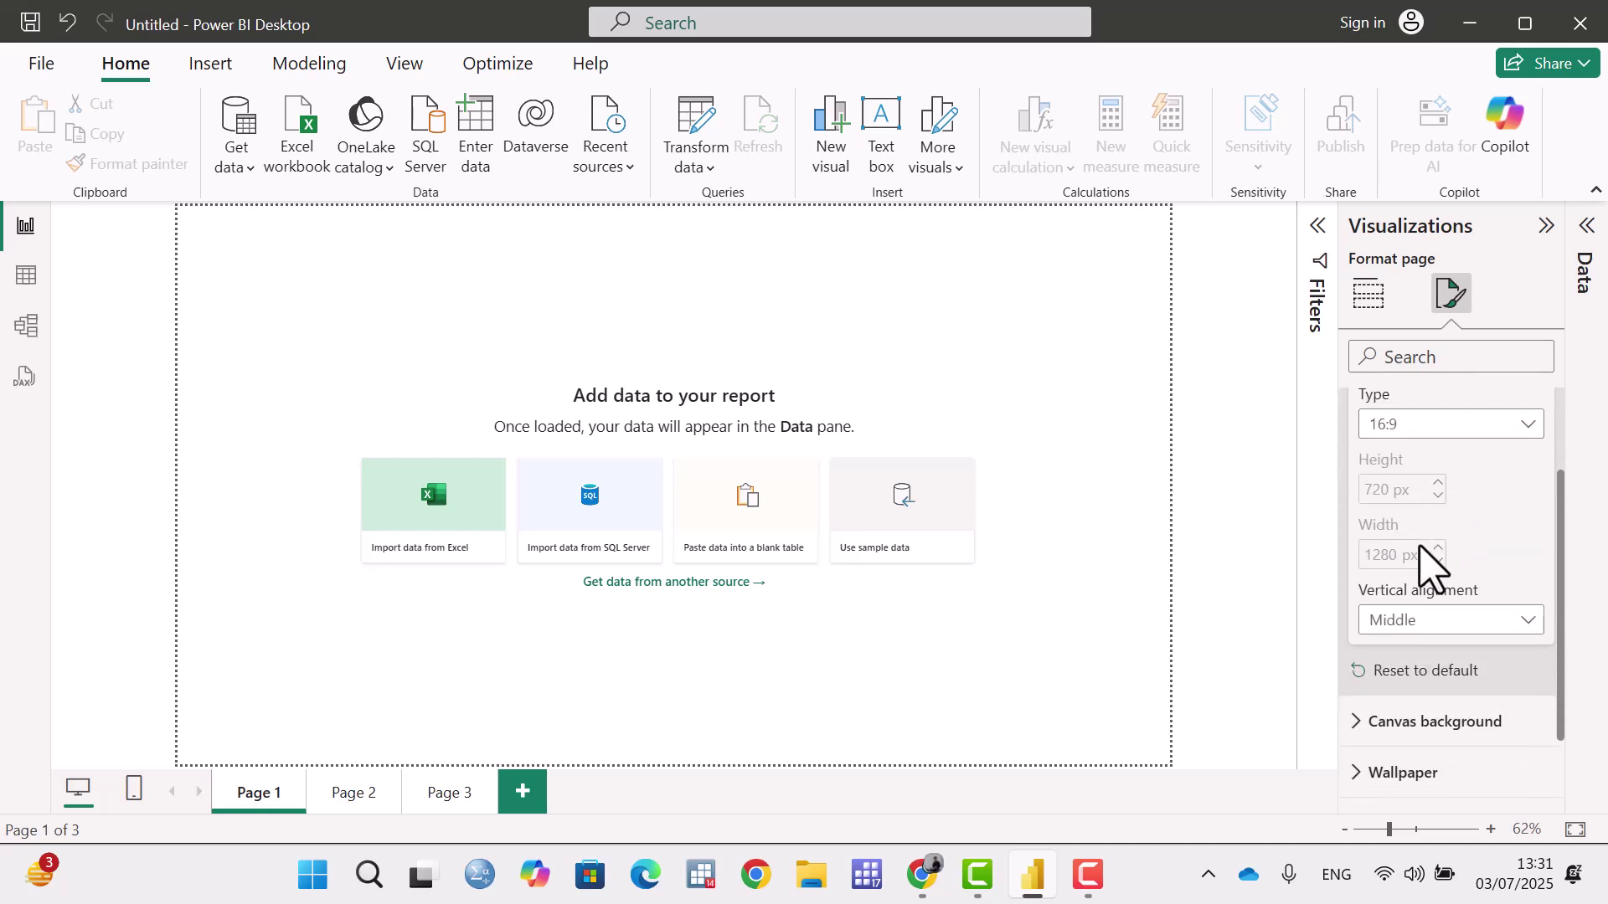
left_click(1415, 674)
scroll(1390, 603, "up", 2)
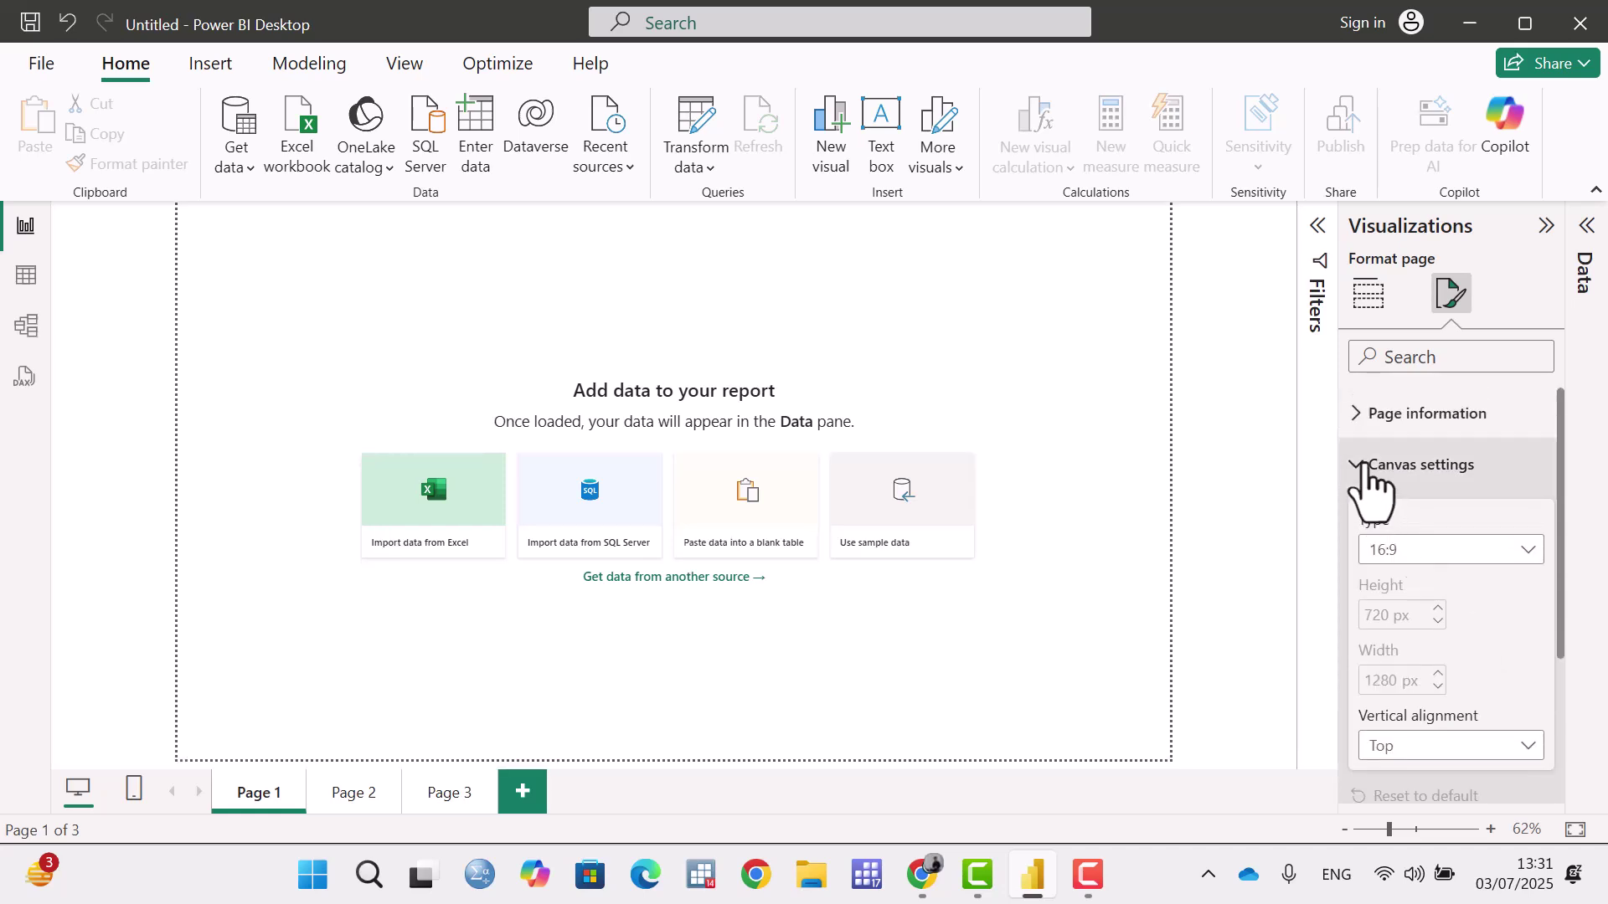
left_click(1360, 466)
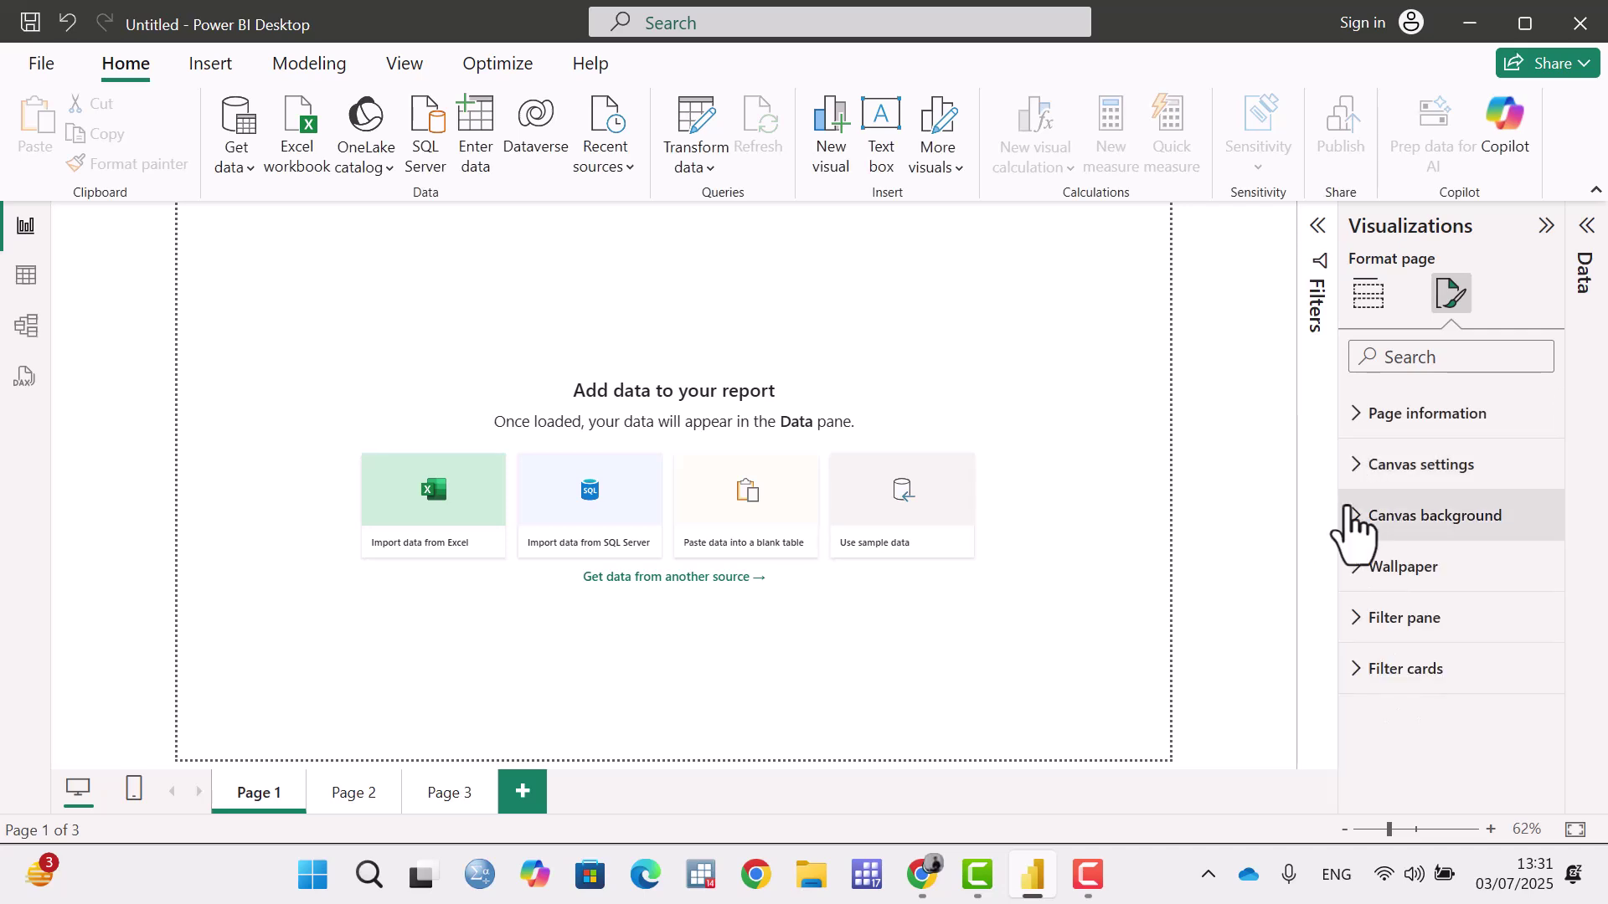
Try a dark purple canvas background color on Page 1 with the transparency lowered to 47%.
left_click(1373, 523)
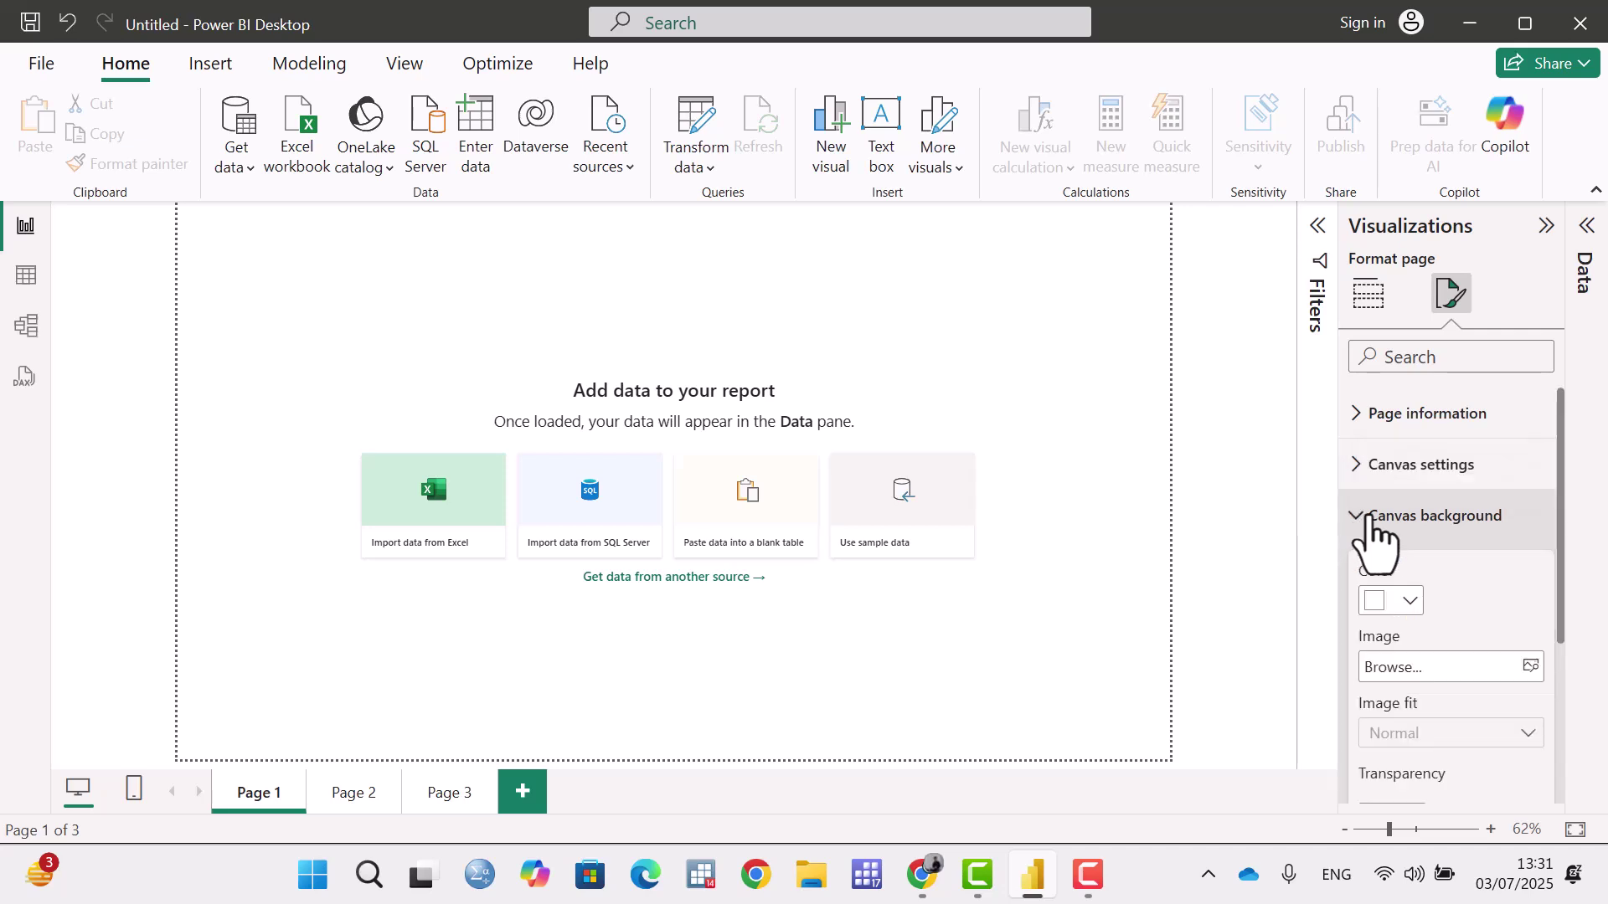
scroll(1429, 567, "down", 2)
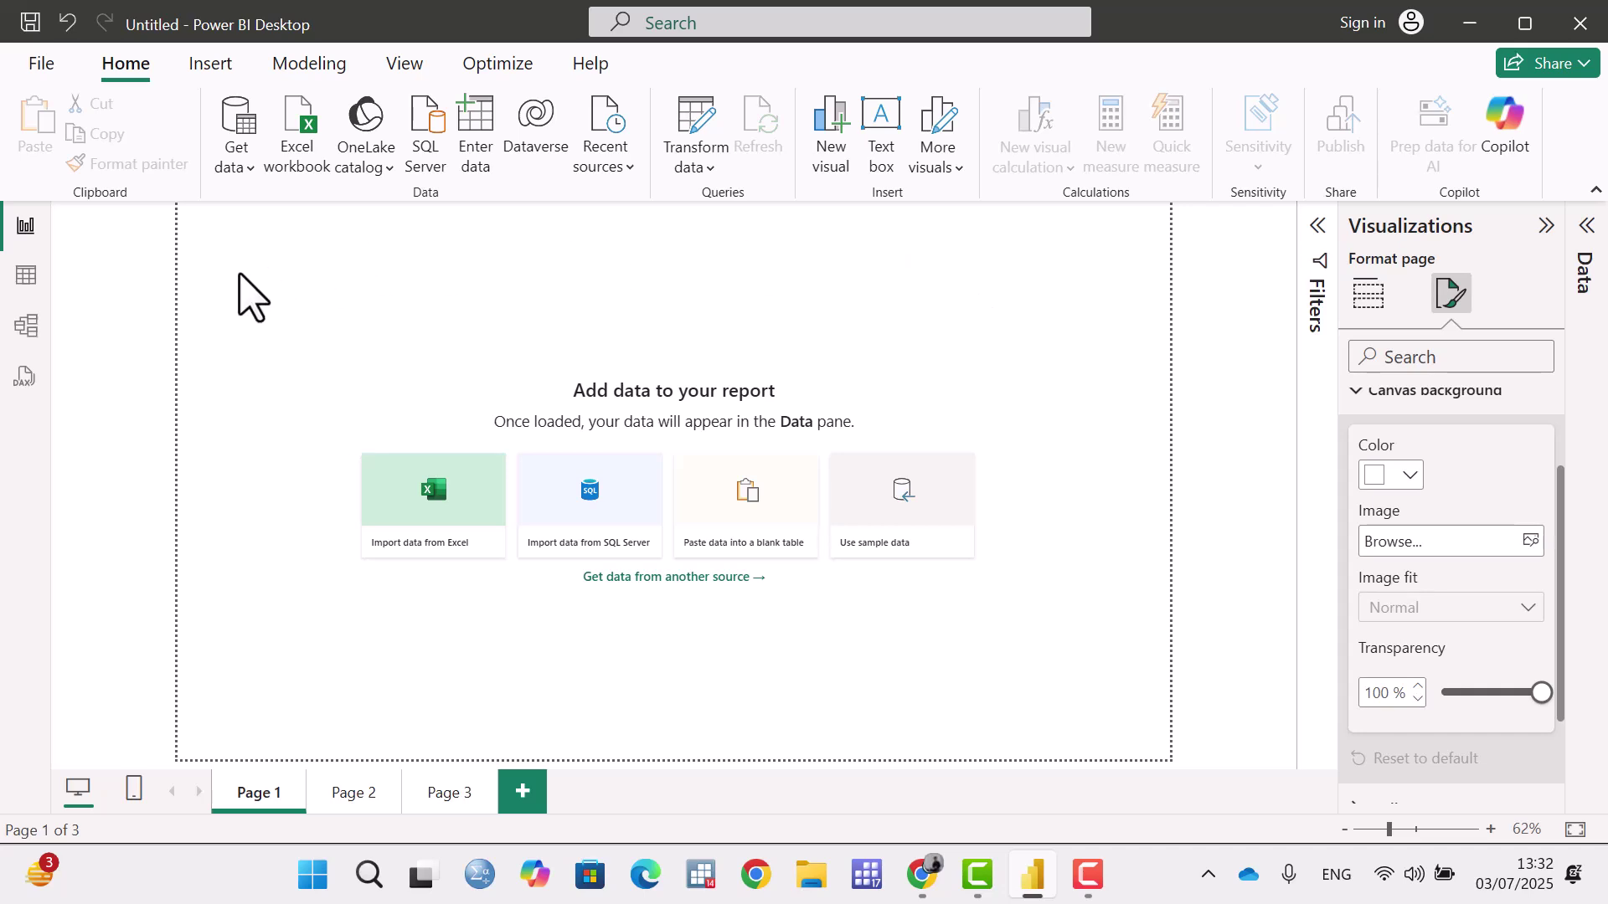
left_click(1410, 475)
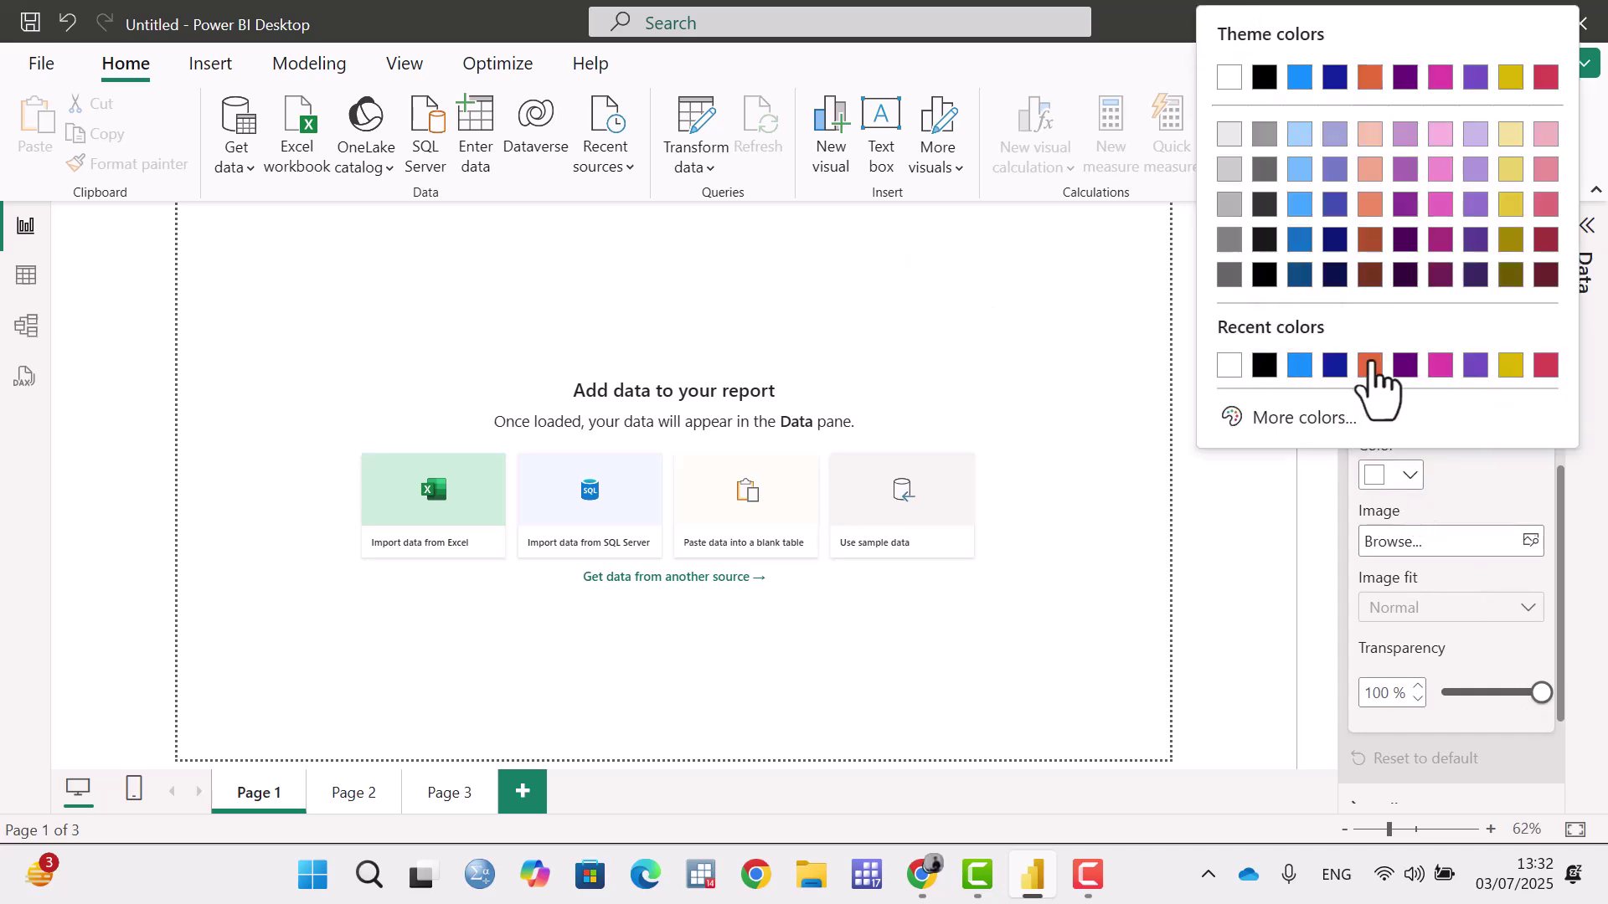
left_click(1407, 367)
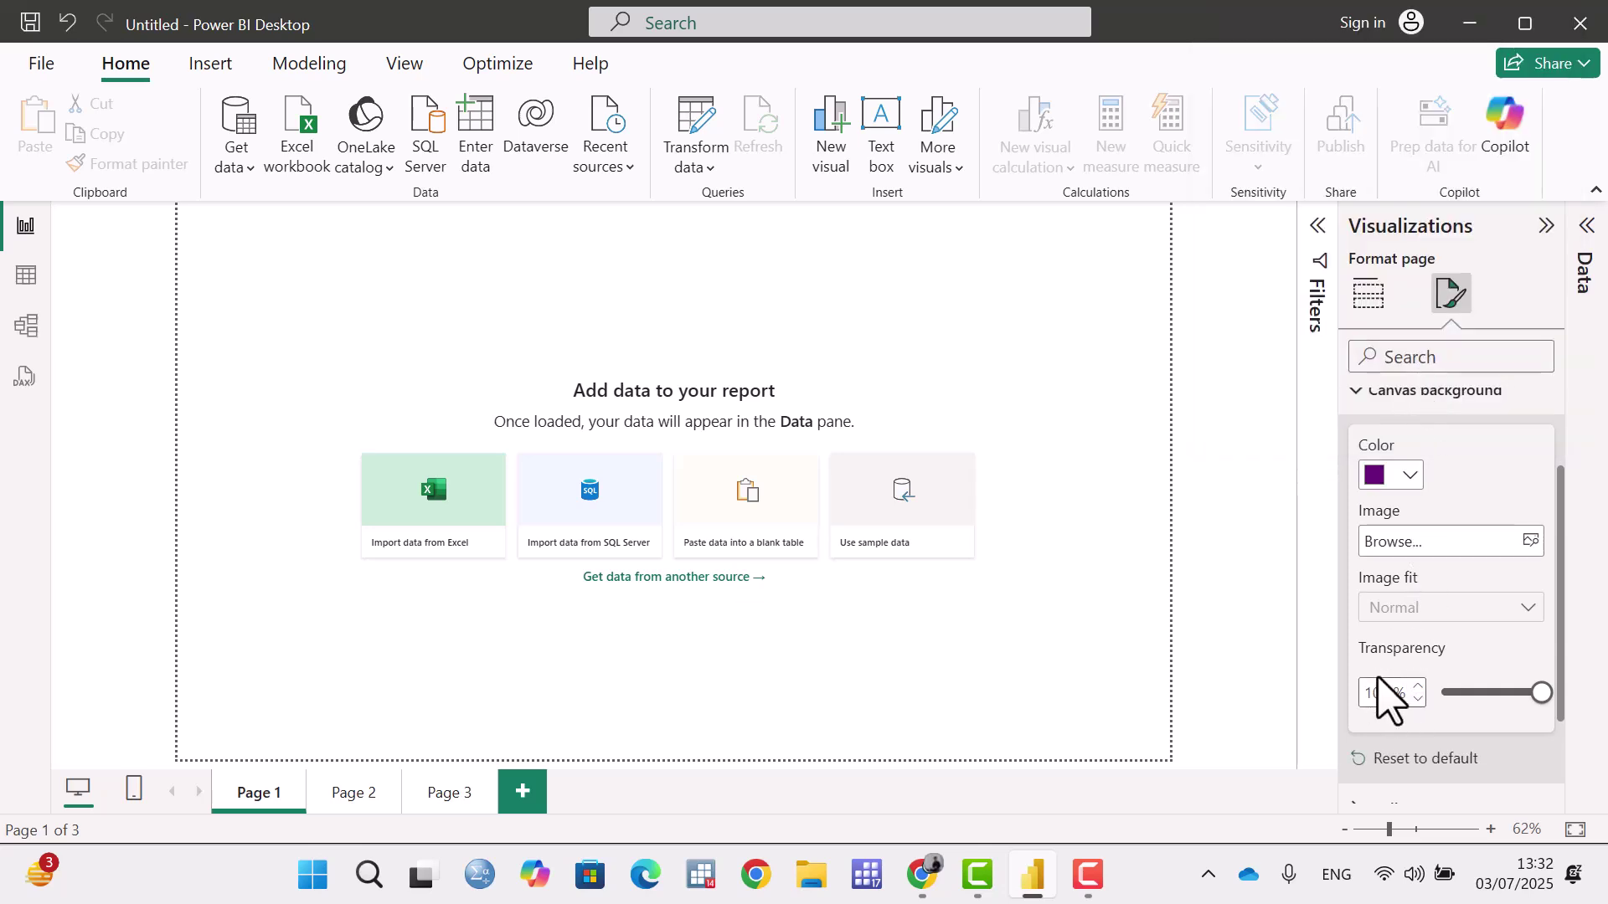
left_click_drag(1539, 703, 1491, 705)
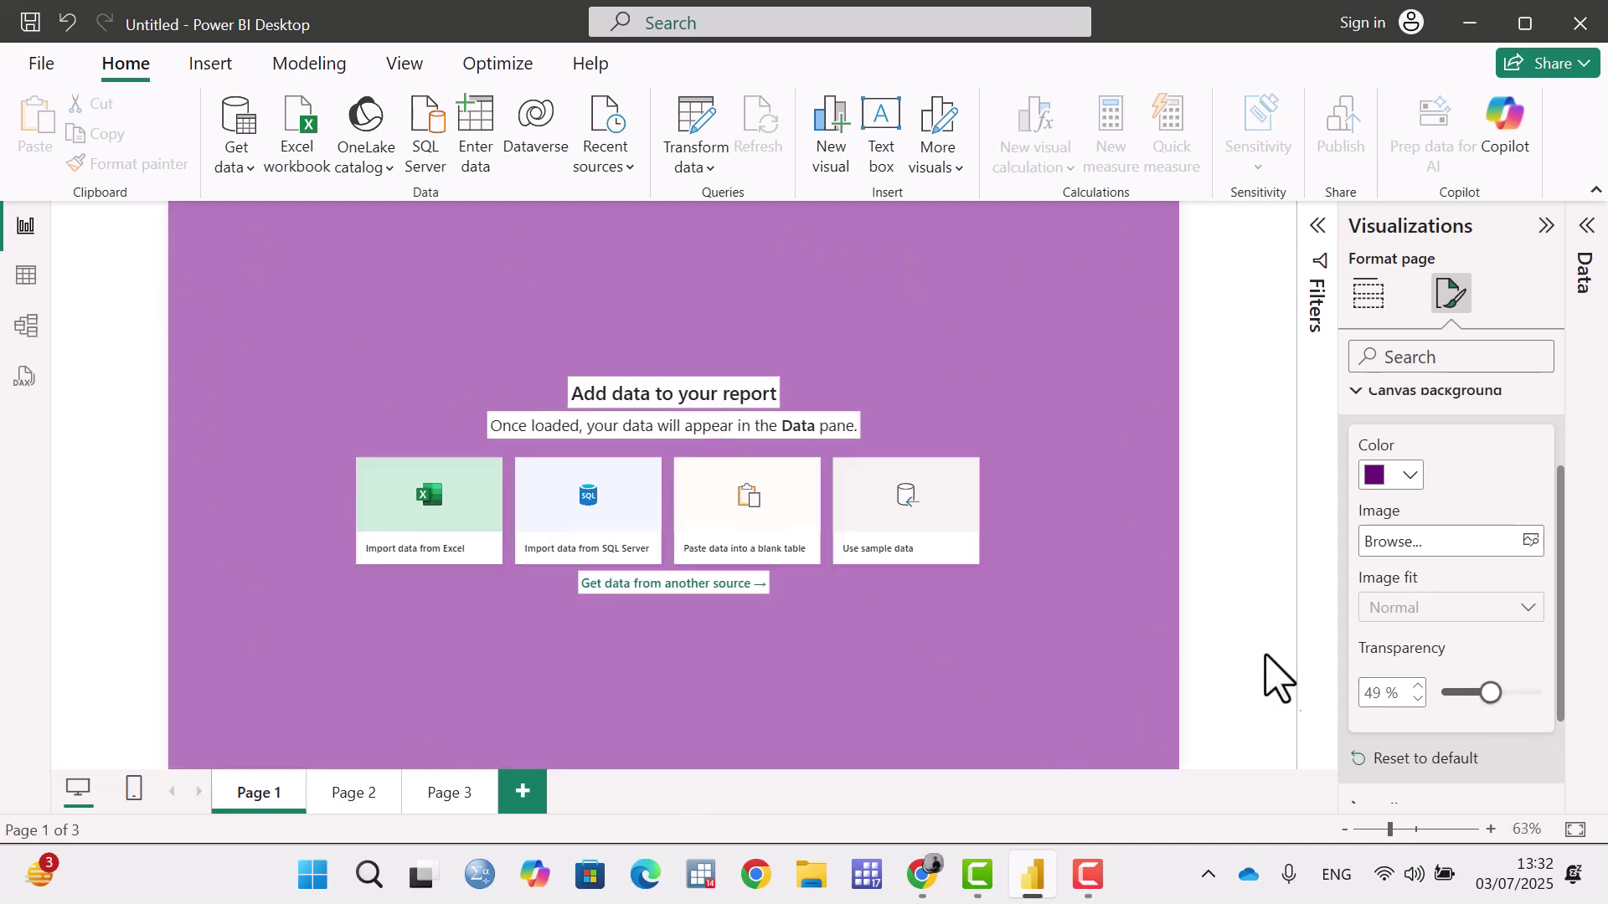
mouse_move(1502, 707)
left_mouse_down()
mouse_move(1540, 703)
mouse_move(1451, 697)
mouse_move(1488, 700)
left_mouse_up()
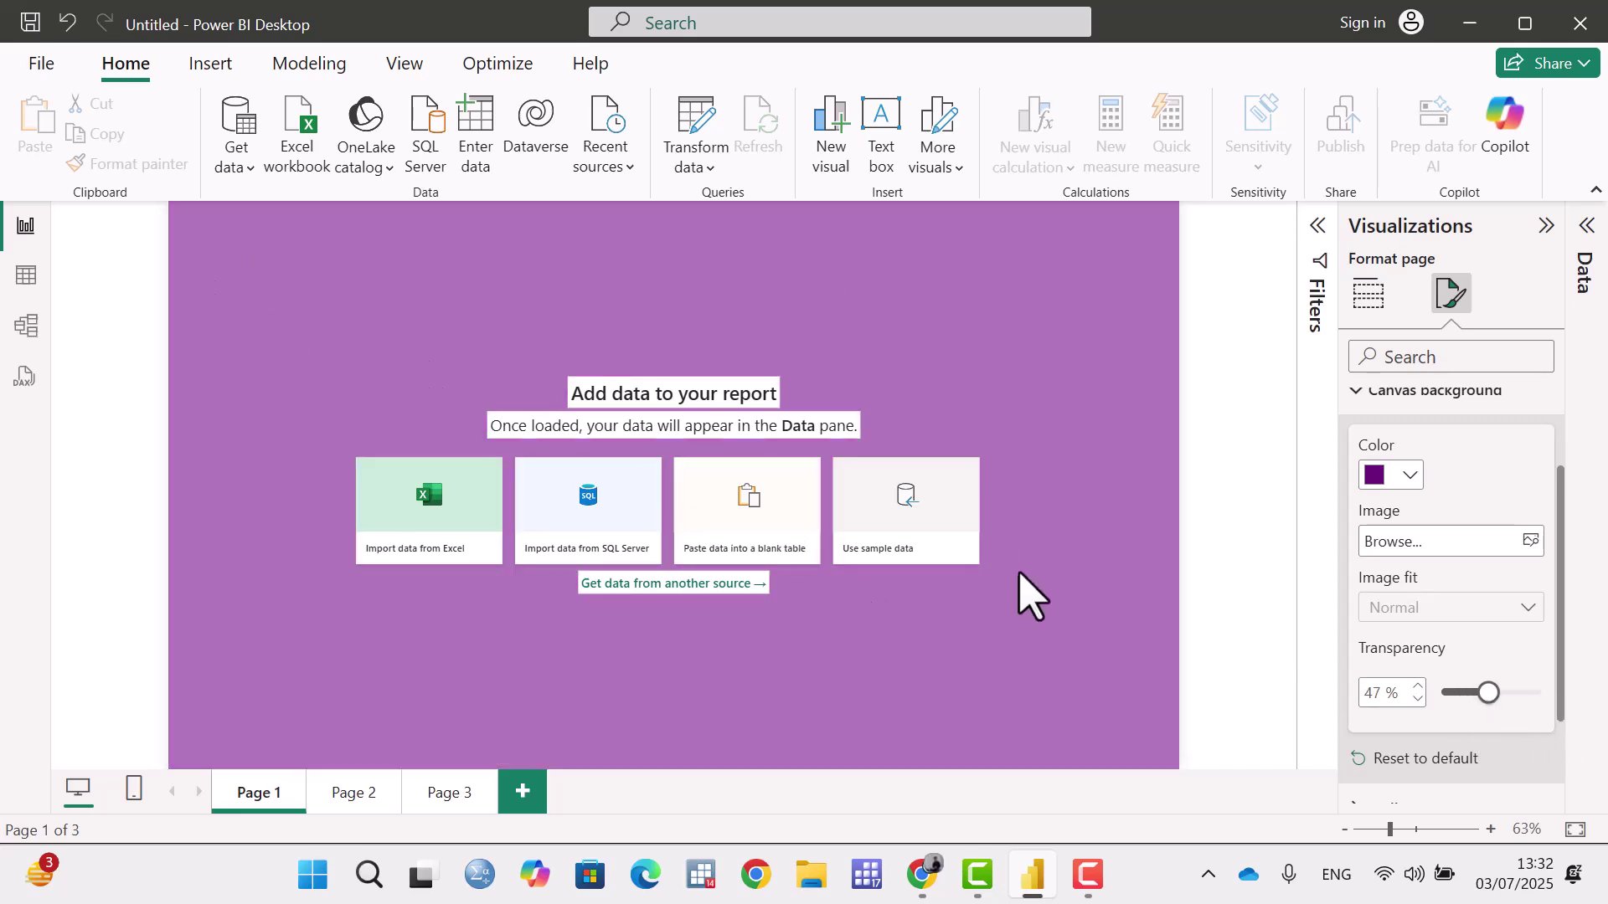
Browse for a canvas background image without choosing one, and reset Page 1's canvas background to default.
left_click(1530, 542)
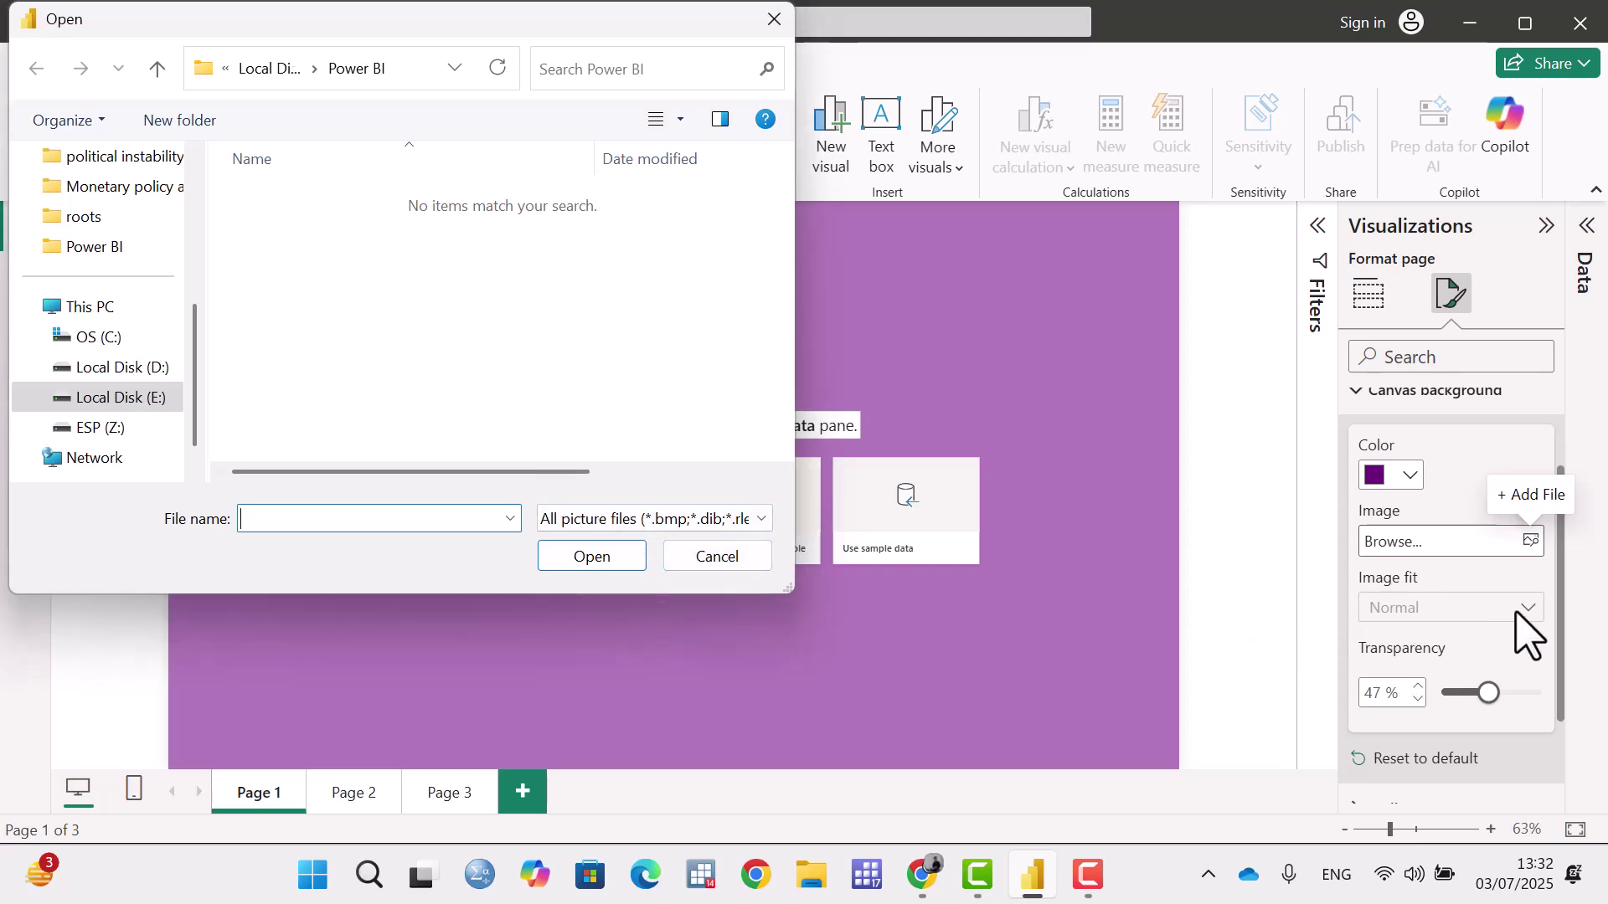
left_click(737, 557)
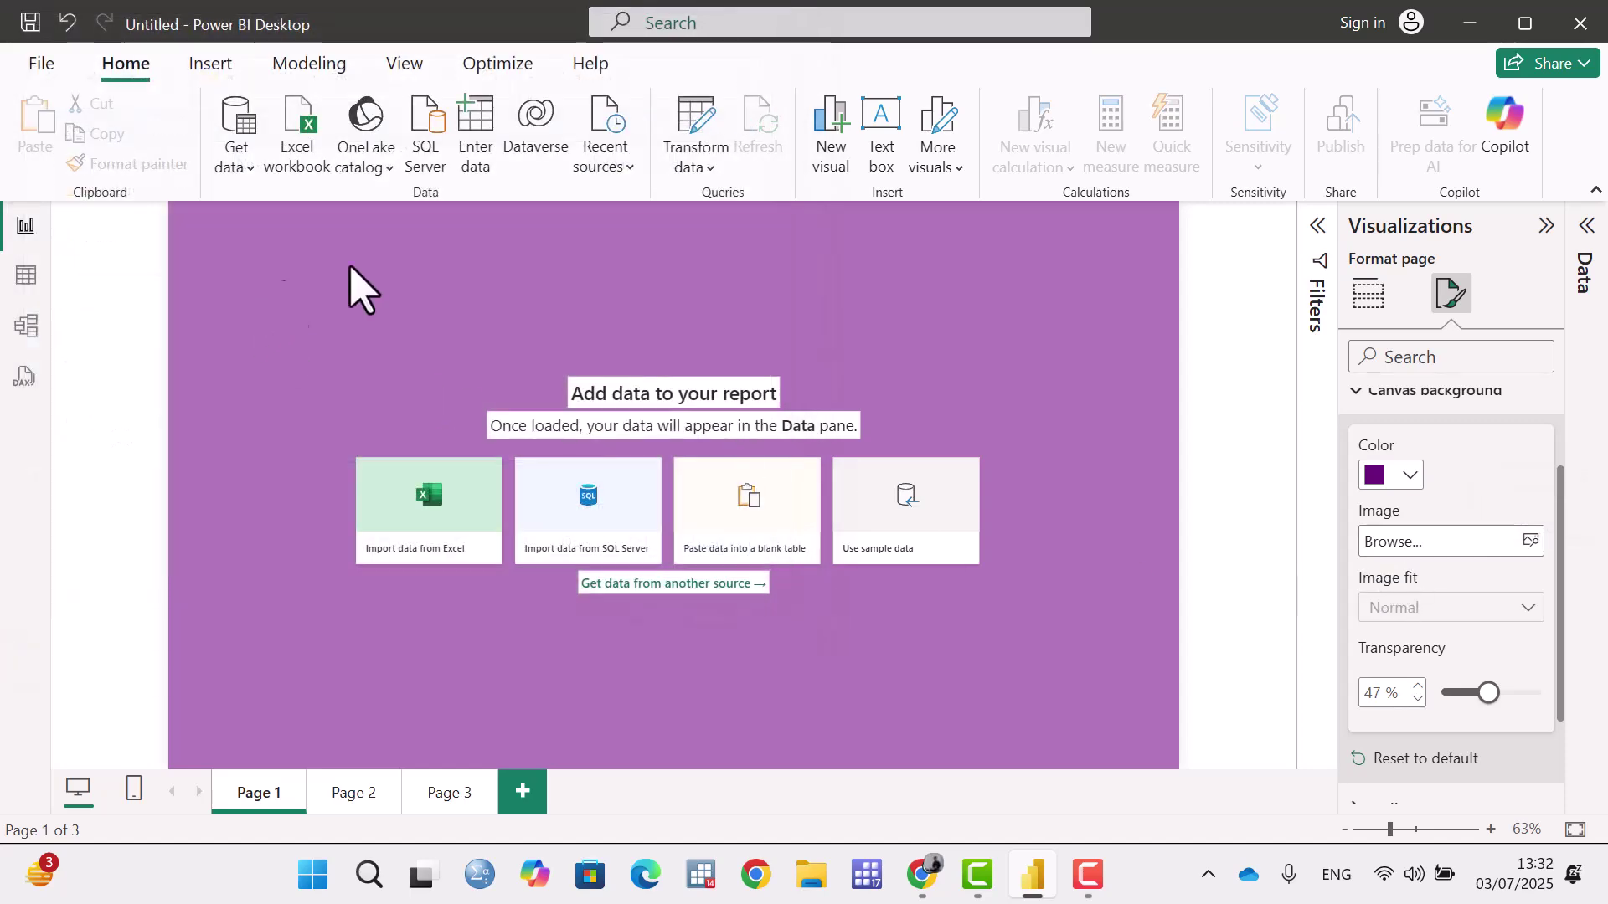
scroll(1424, 610, "down", 2)
scroll(1425, 603, "up", 2)
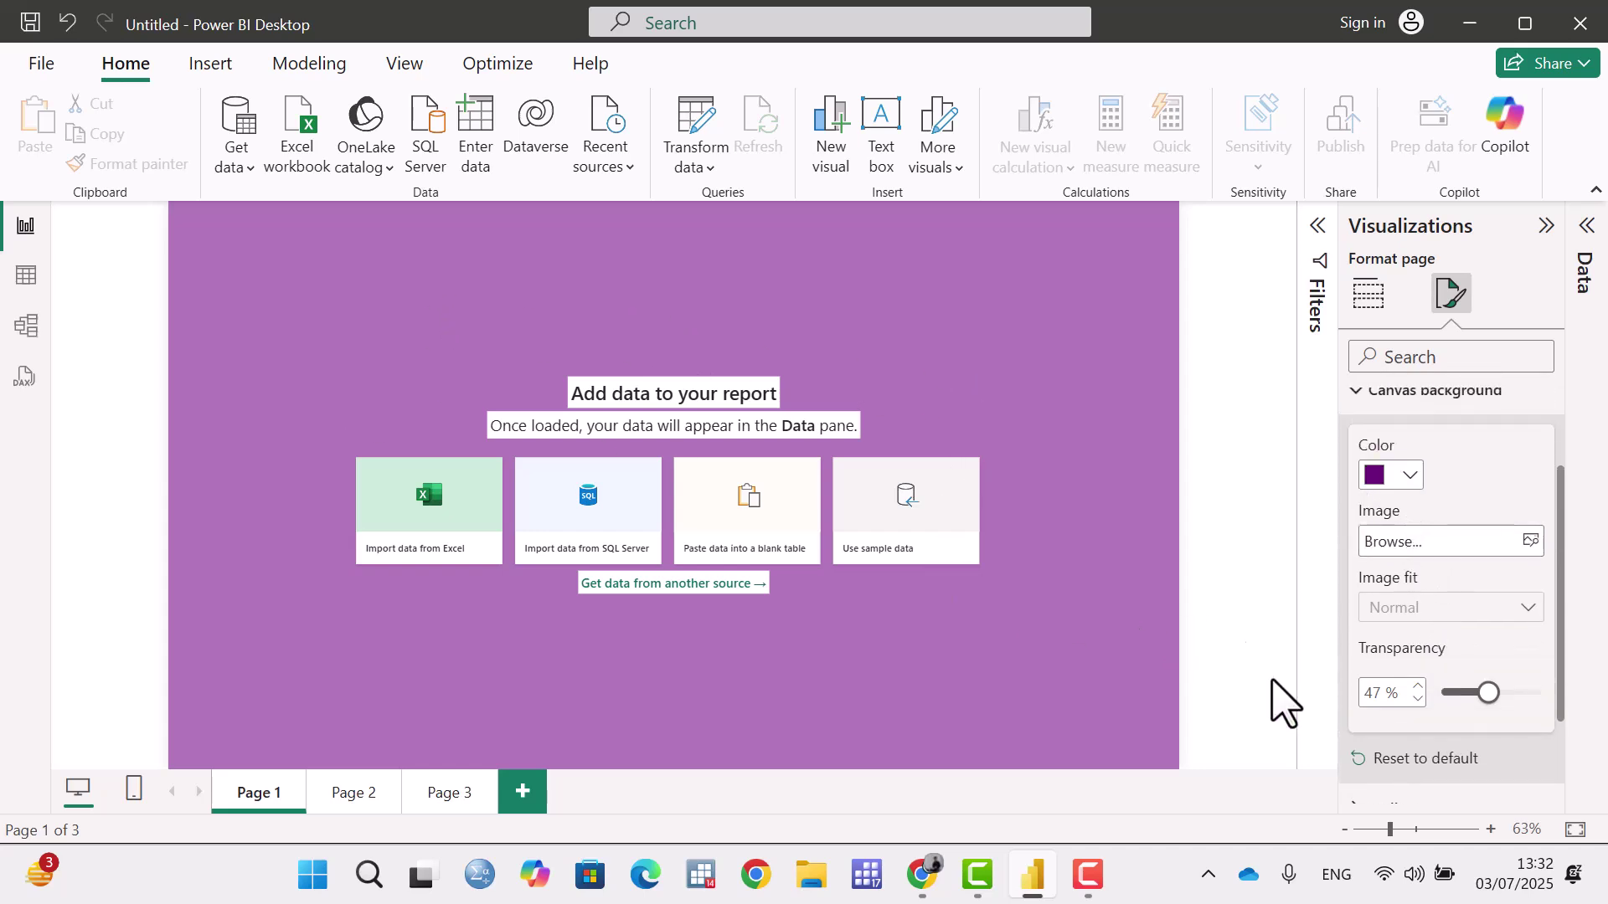
scroll(1451, 603, "down", 2)
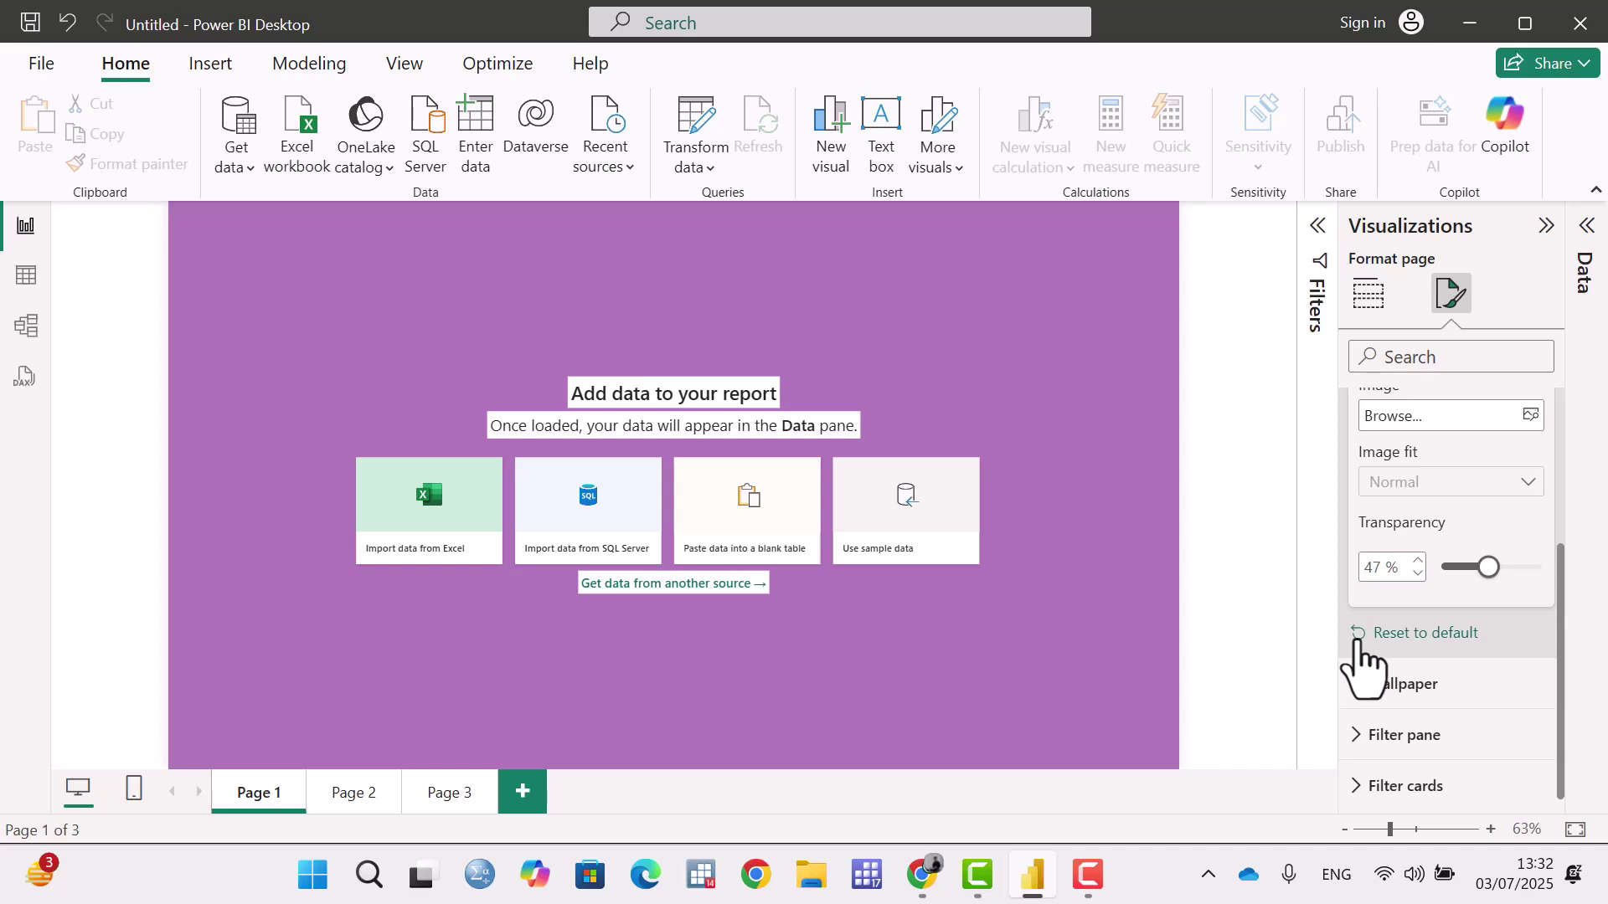
left_click(1358, 643)
scroll(1455, 538, "up", 2)
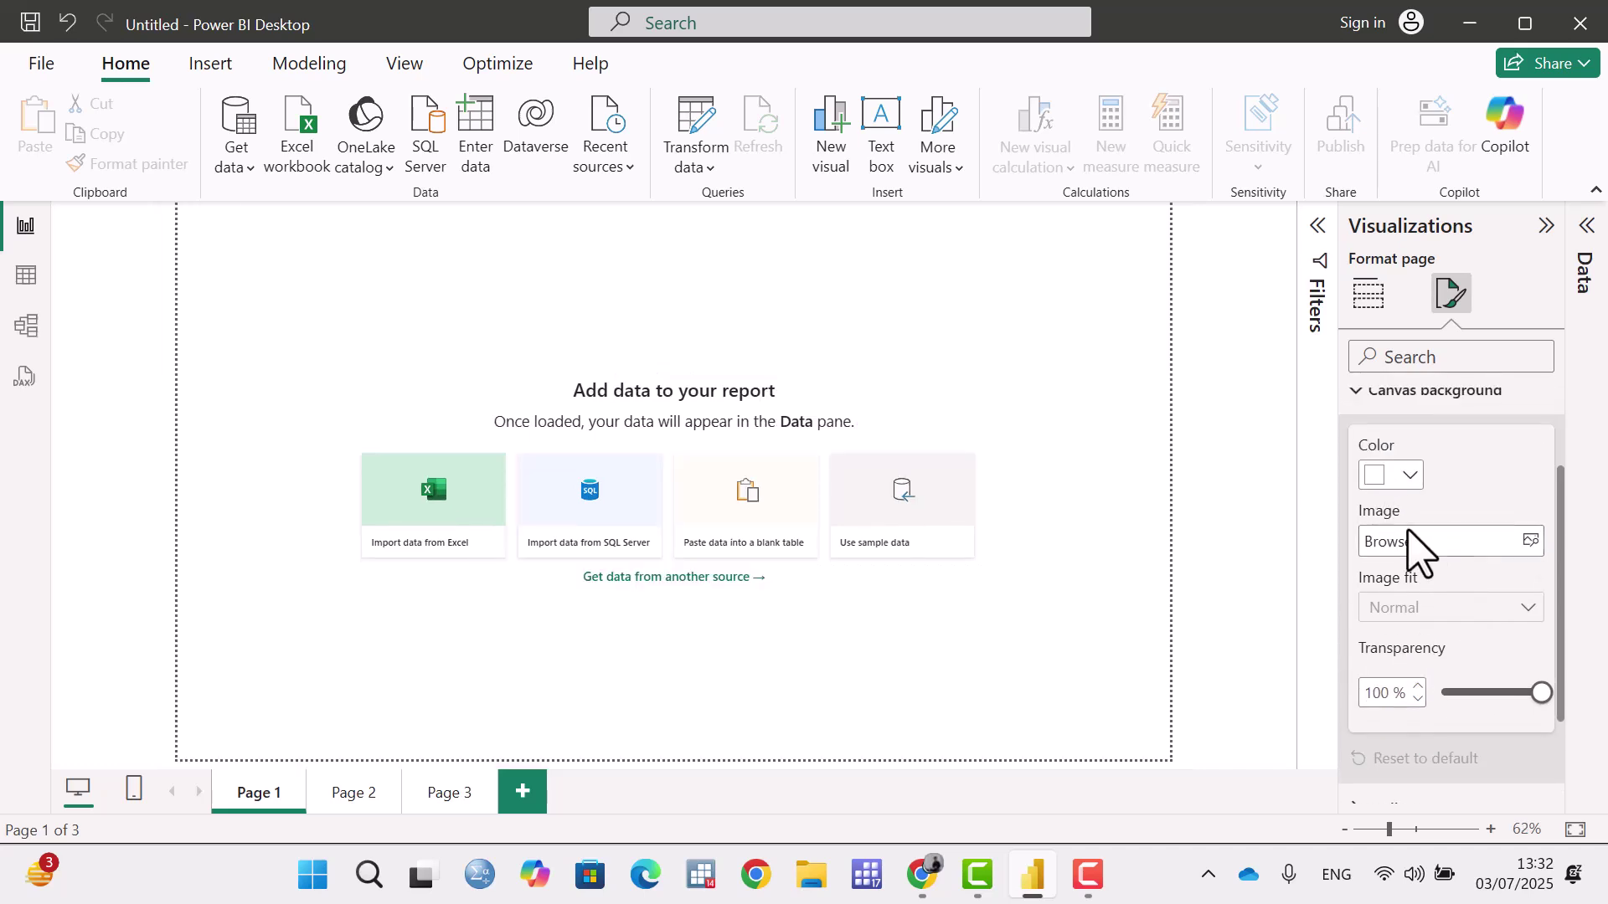
scroll(1457, 553, "down", 2)
scroll(1471, 586, "up", 1)
scroll(1471, 586, "up", 2)
left_click(1359, 528)
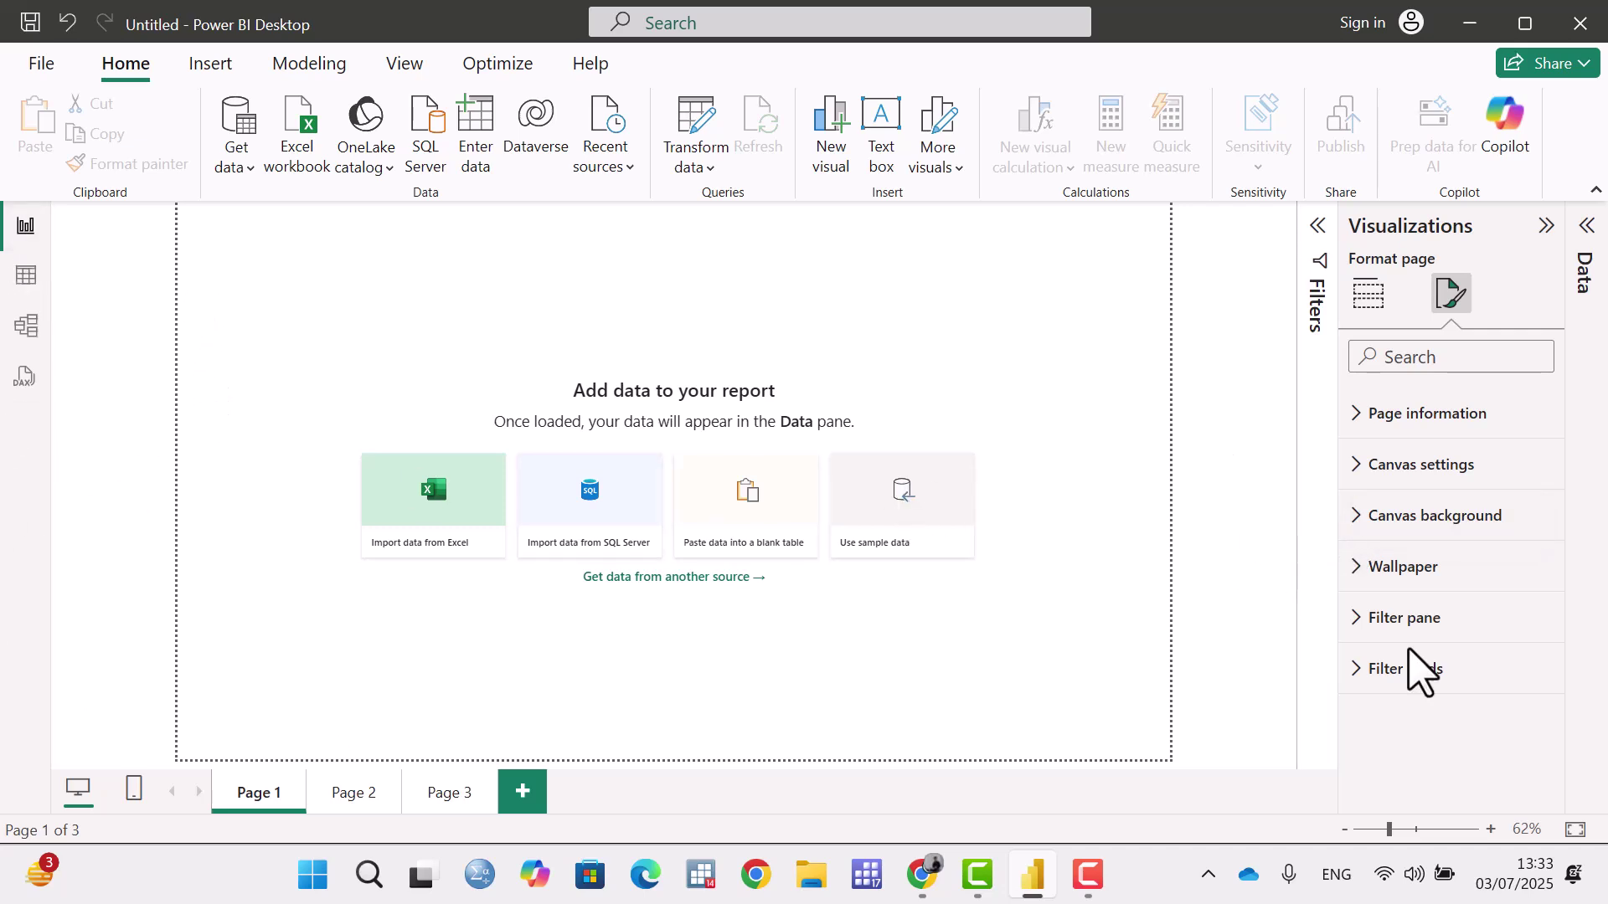
Try an orange wallpaper color on Page 1, and browse for a wallpaper image without choosing one.
left_click(1356, 567)
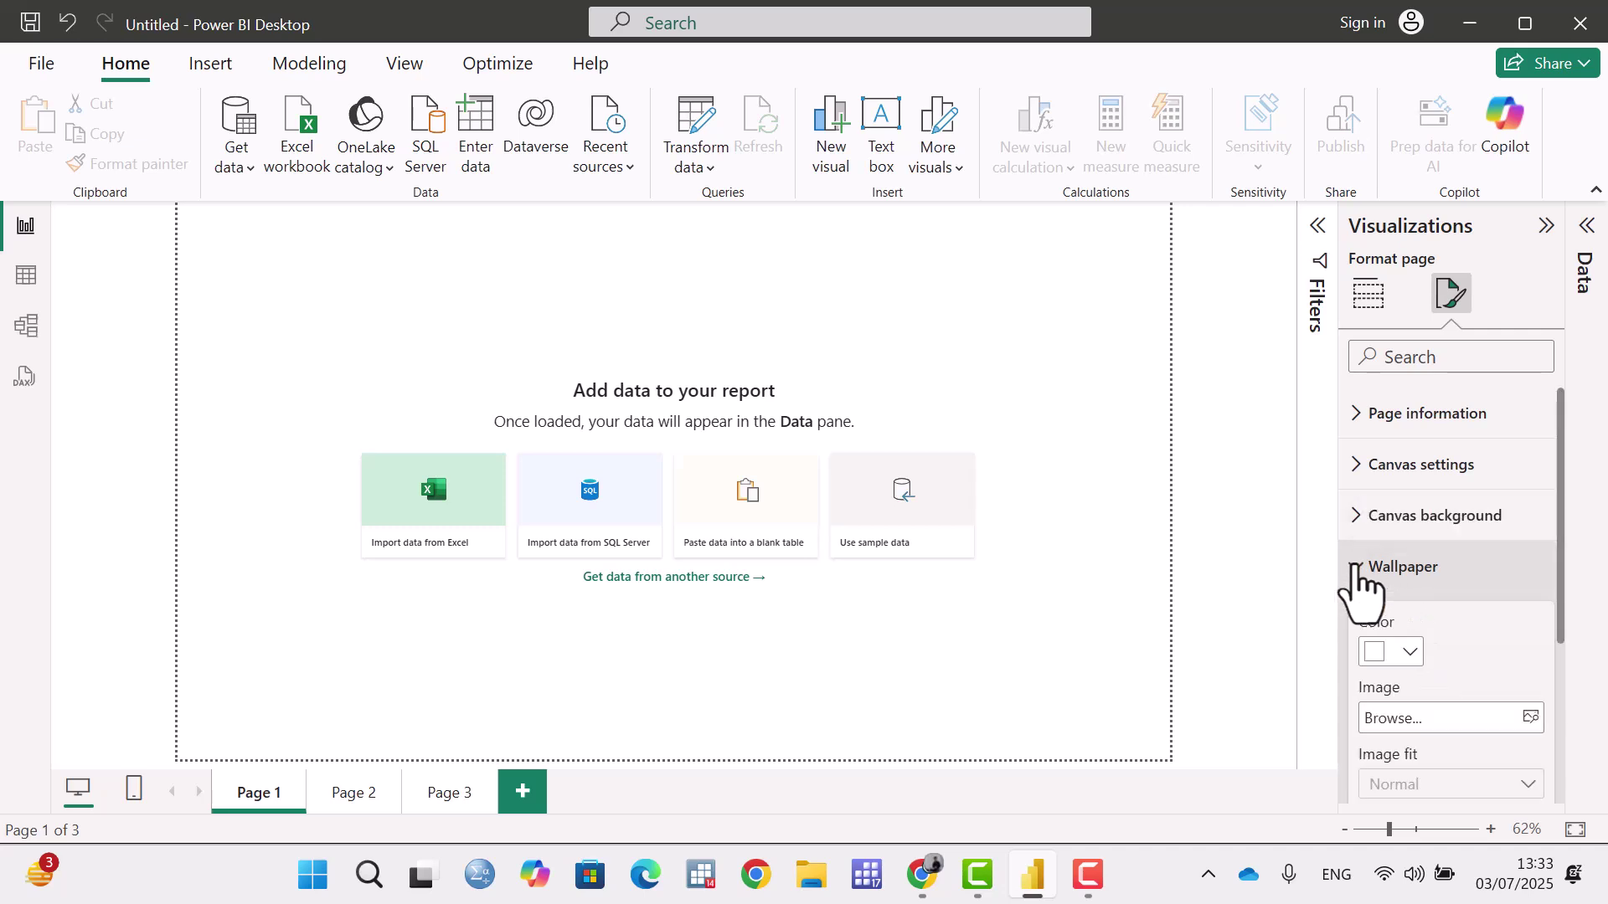
scroll(1381, 569, "down", 2)
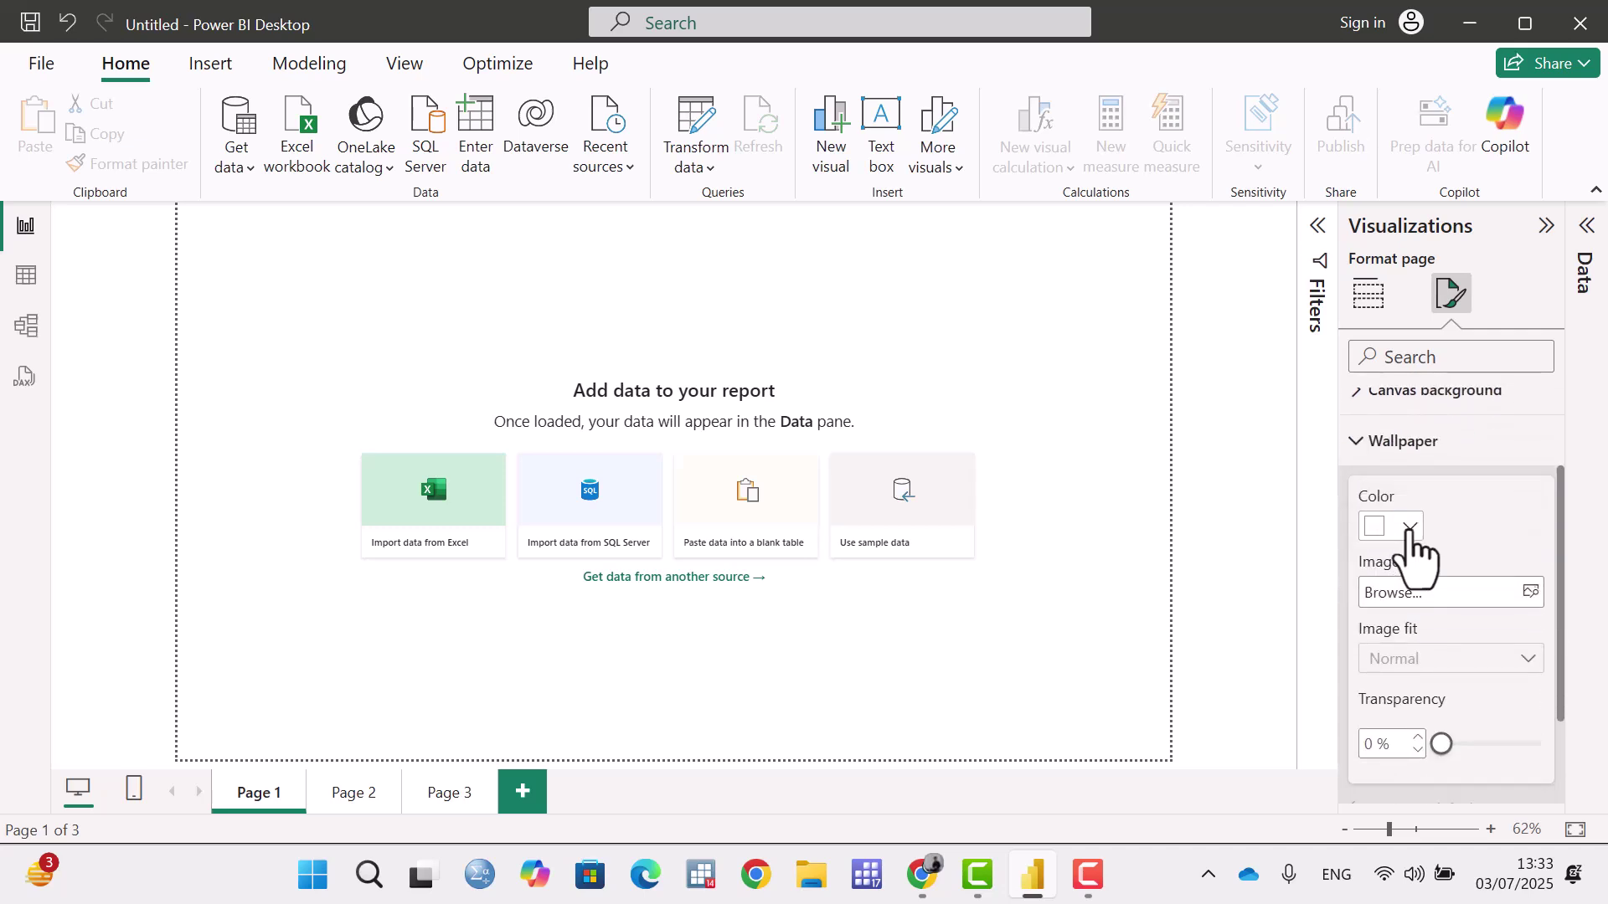
left_click(1410, 527)
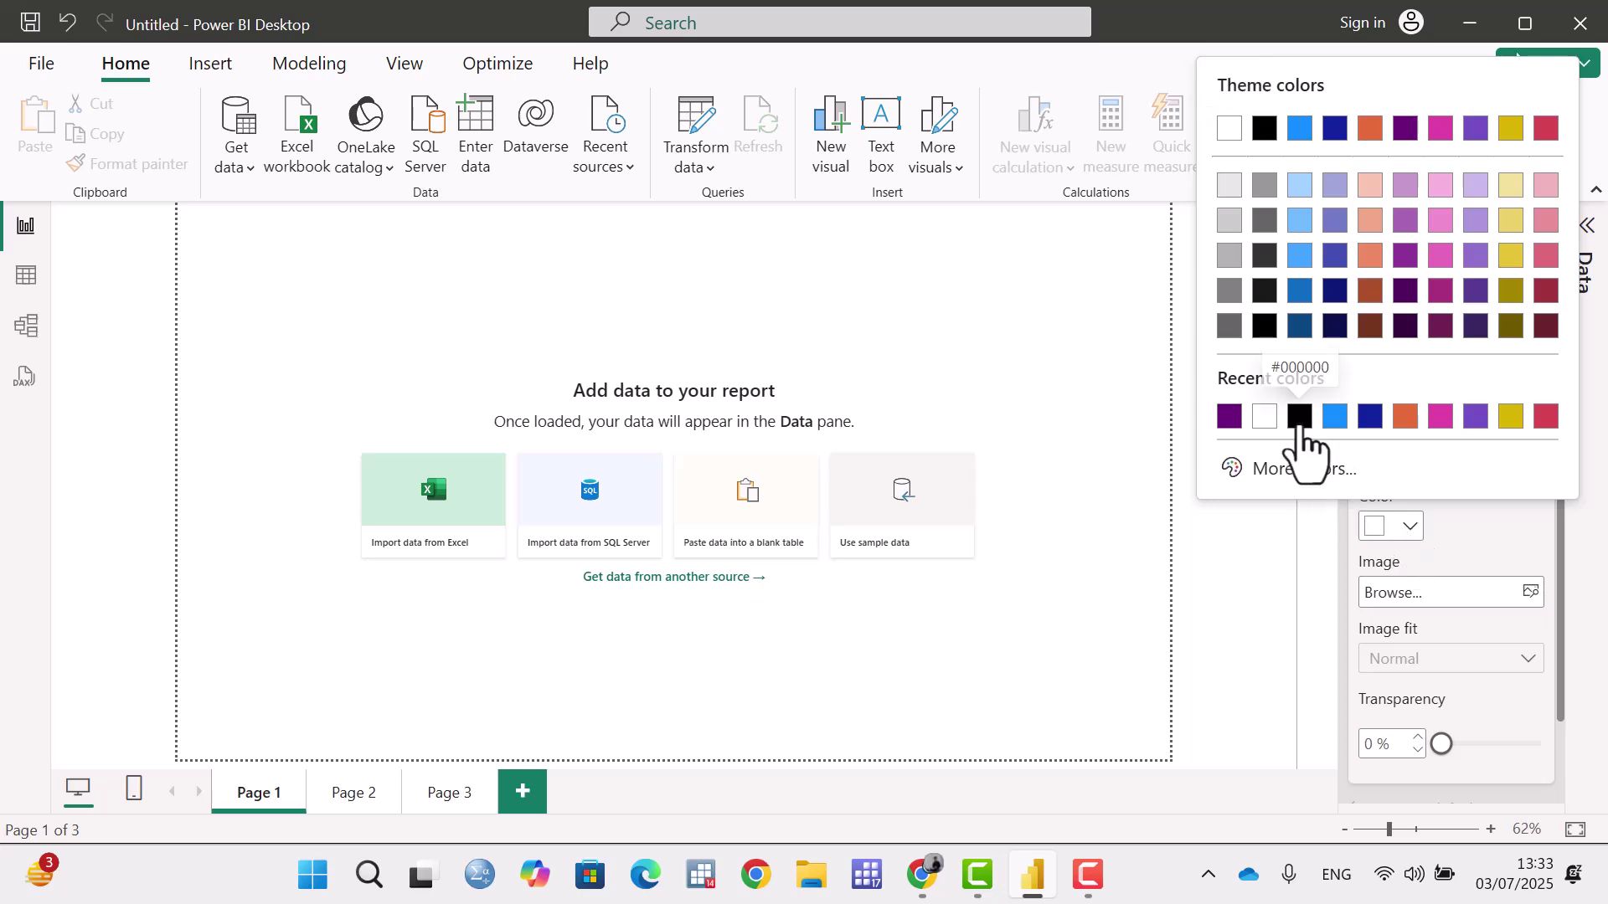
left_click(1408, 417)
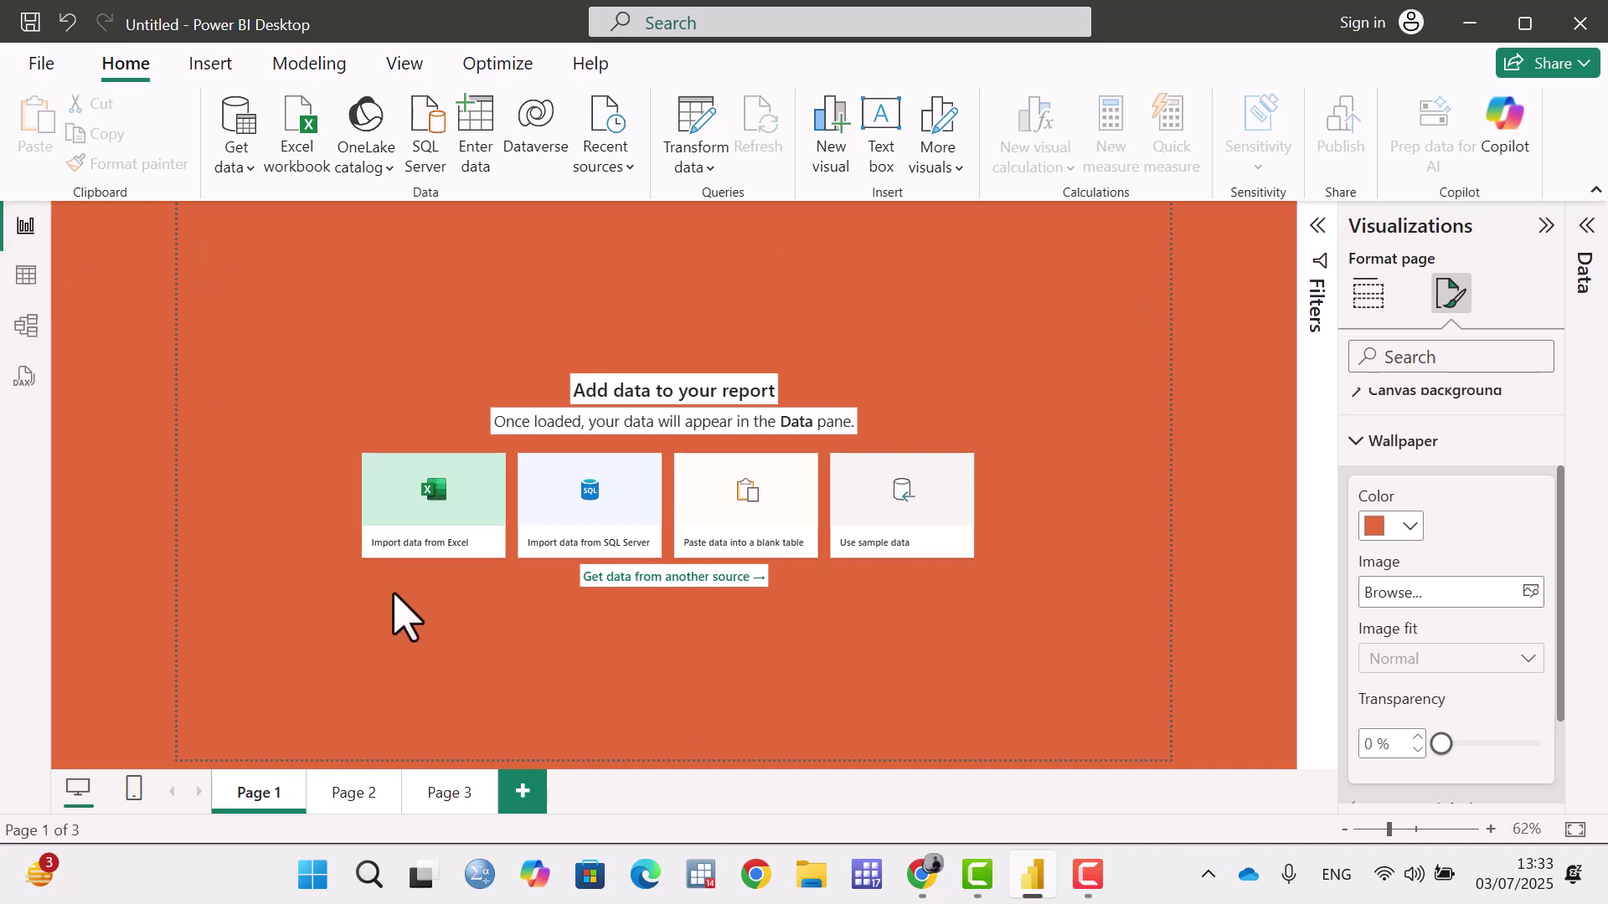
left_click(1530, 593)
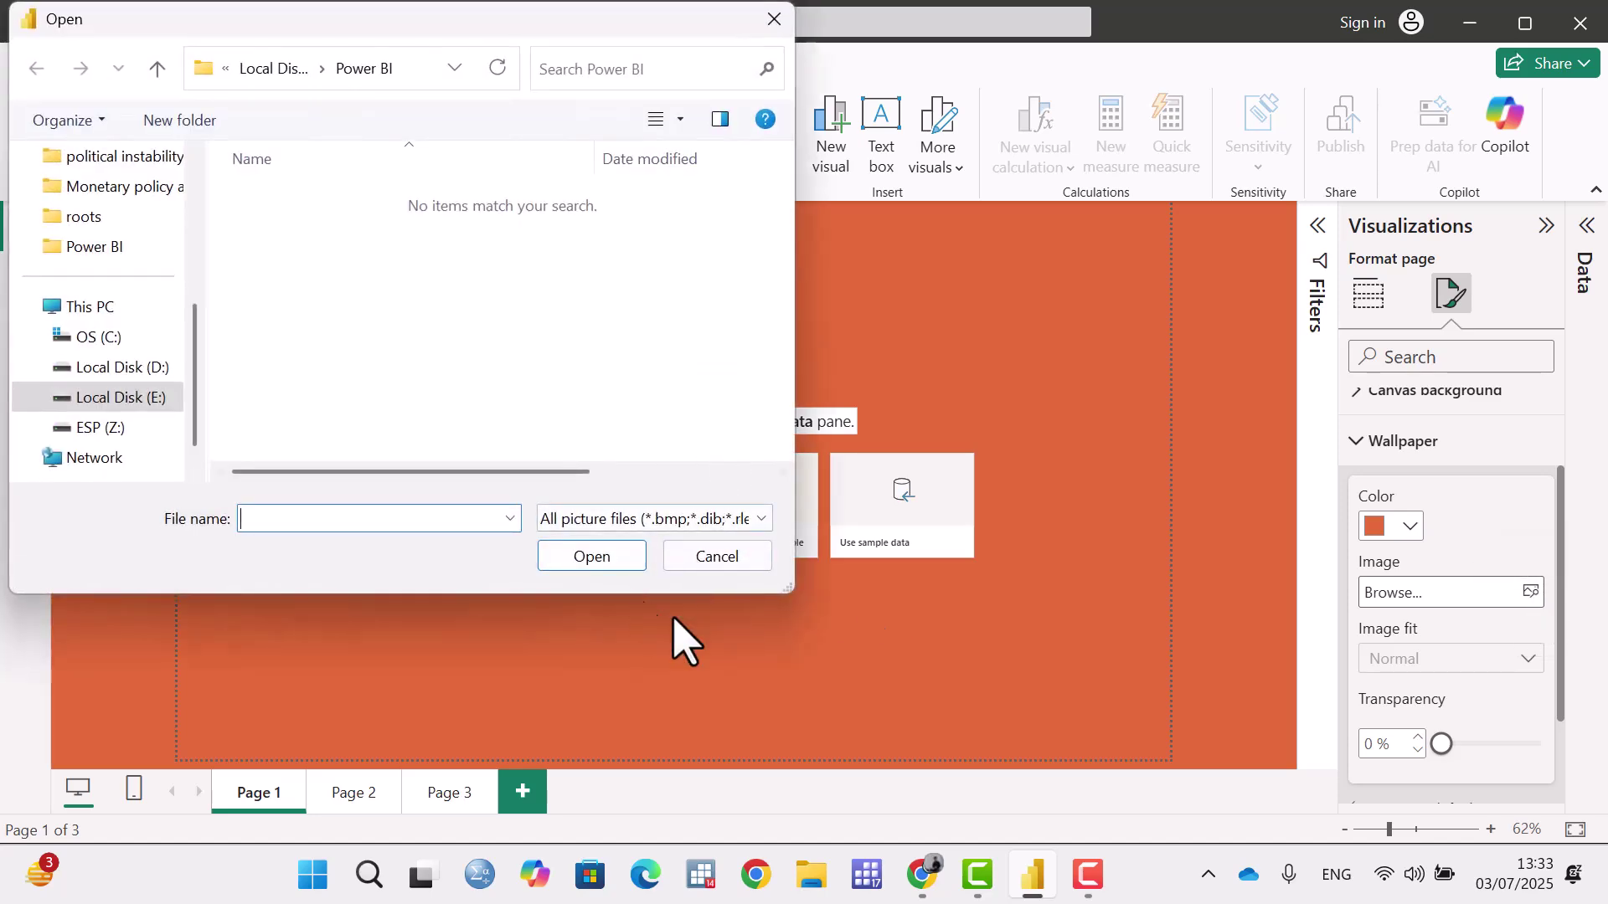
left_click(704, 557)
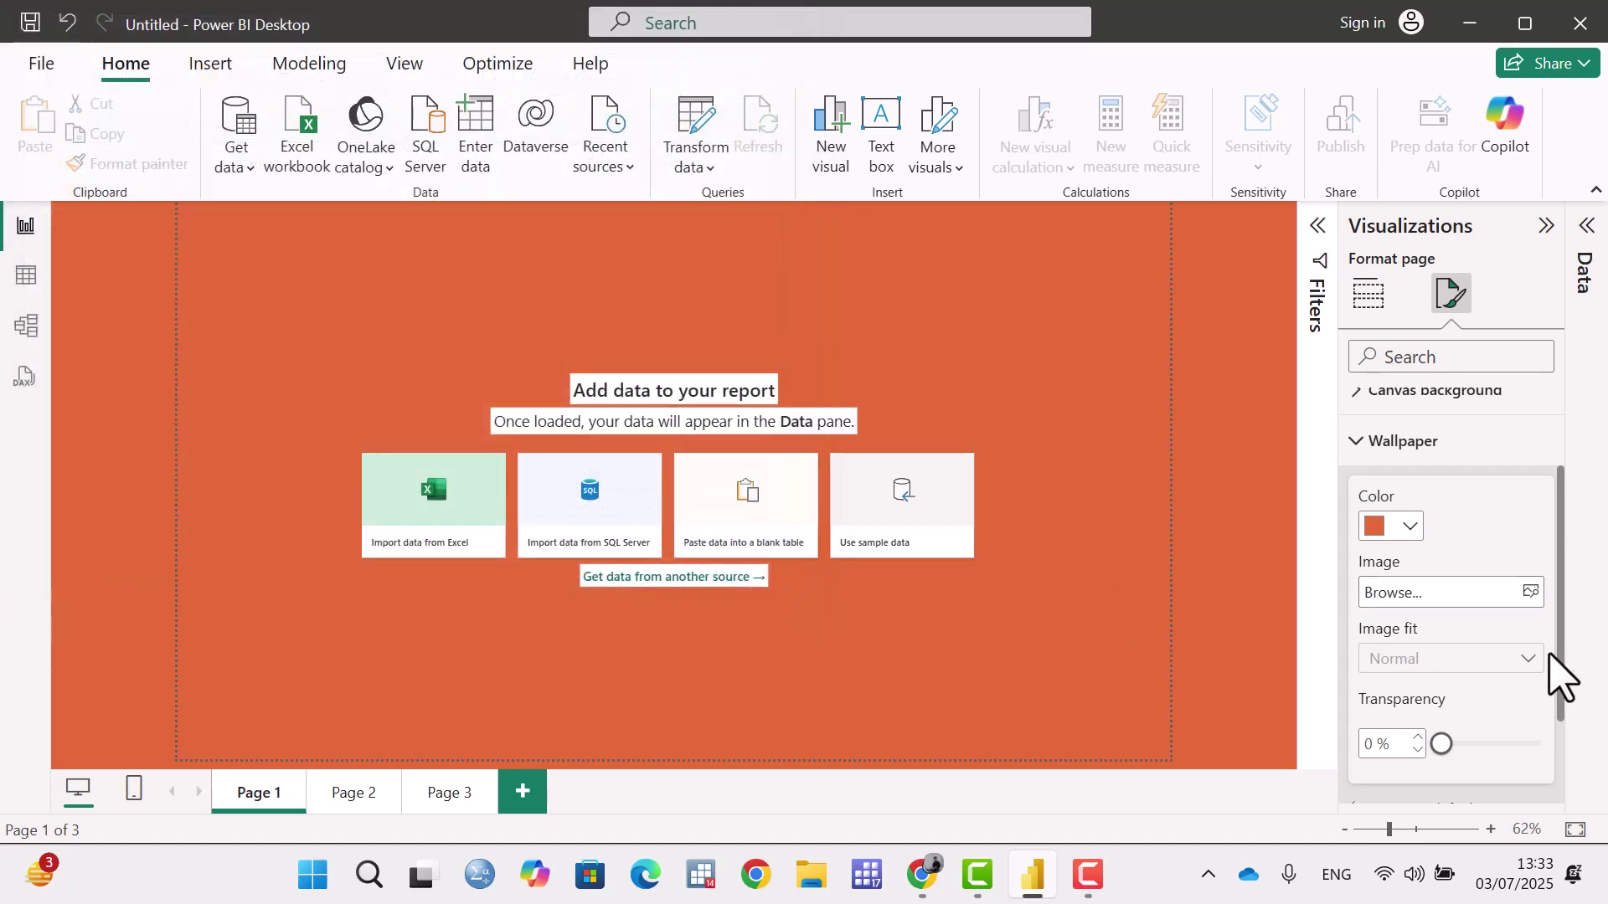
Try a wallpaper transparency of 23%, and reset the wallpaper settings to default.
scroll(1501, 674, "down", 2)
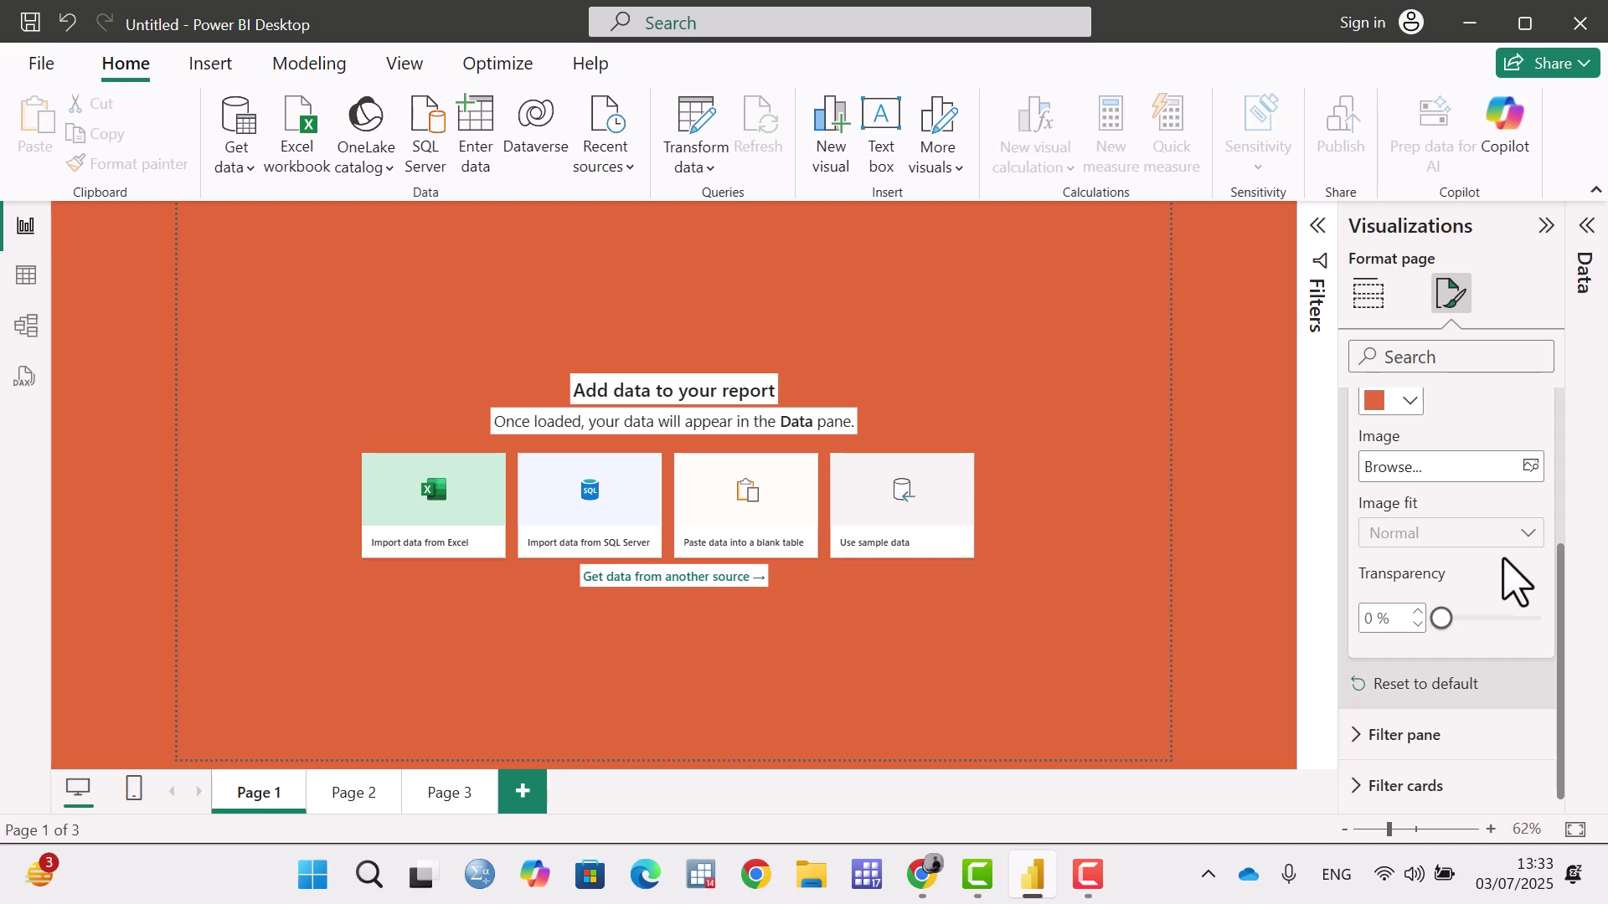
mouse_move(1443, 618)
left_mouse_down()
mouse_move(1513, 618)
mouse_move(1465, 618)
left_mouse_up()
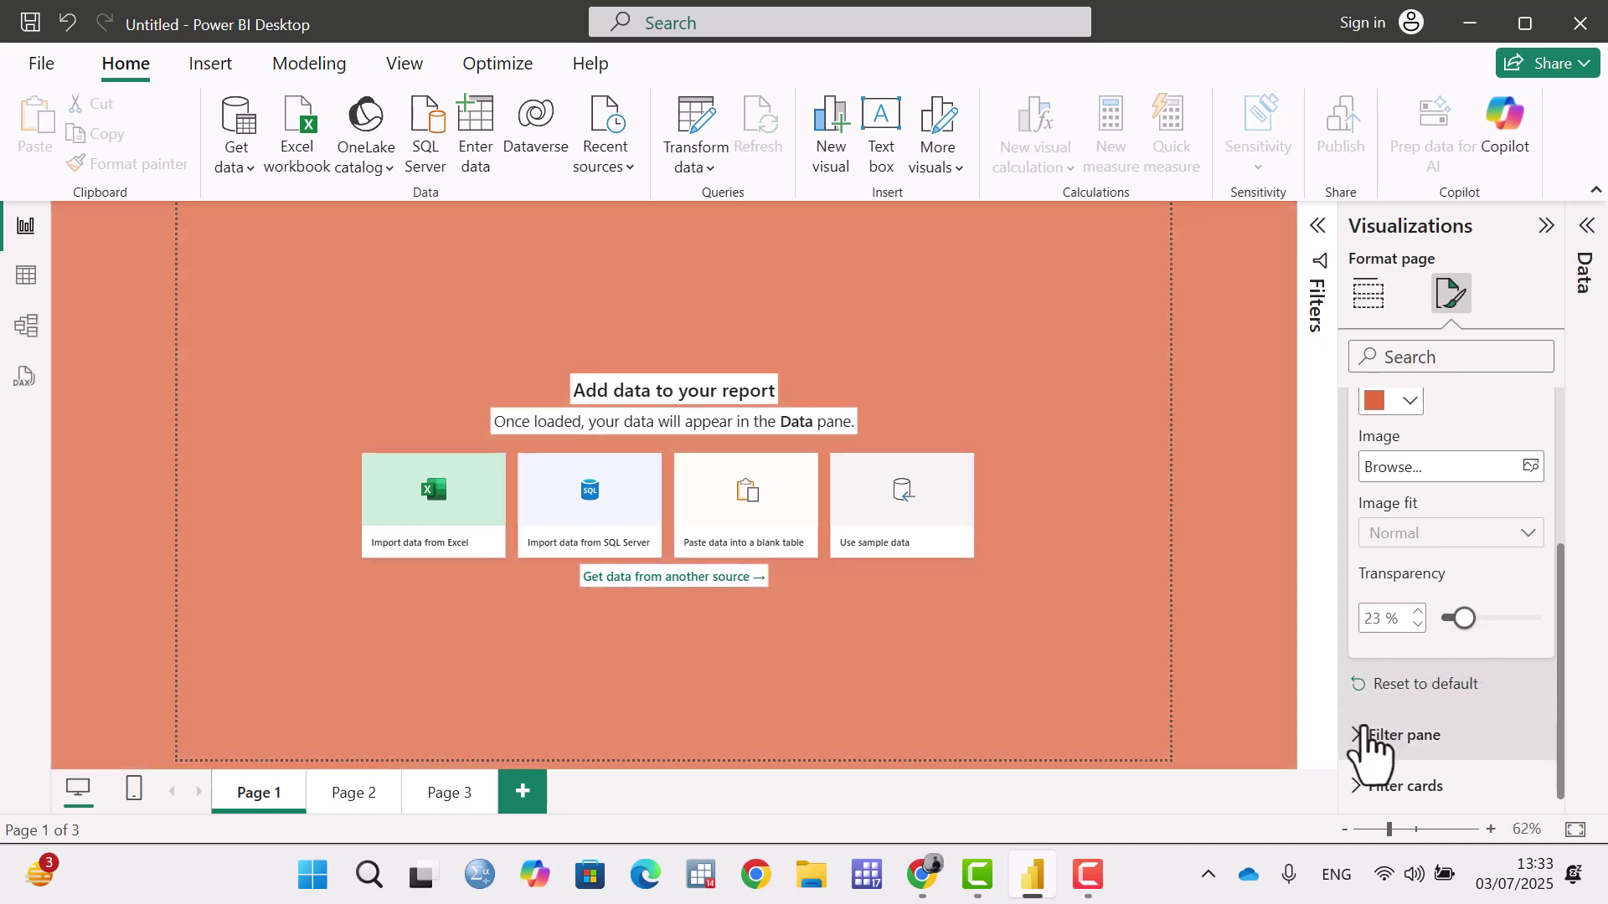
scroll(1374, 611, "up", 2)
scroll(1374, 577, "down", 2)
left_click(1365, 688)
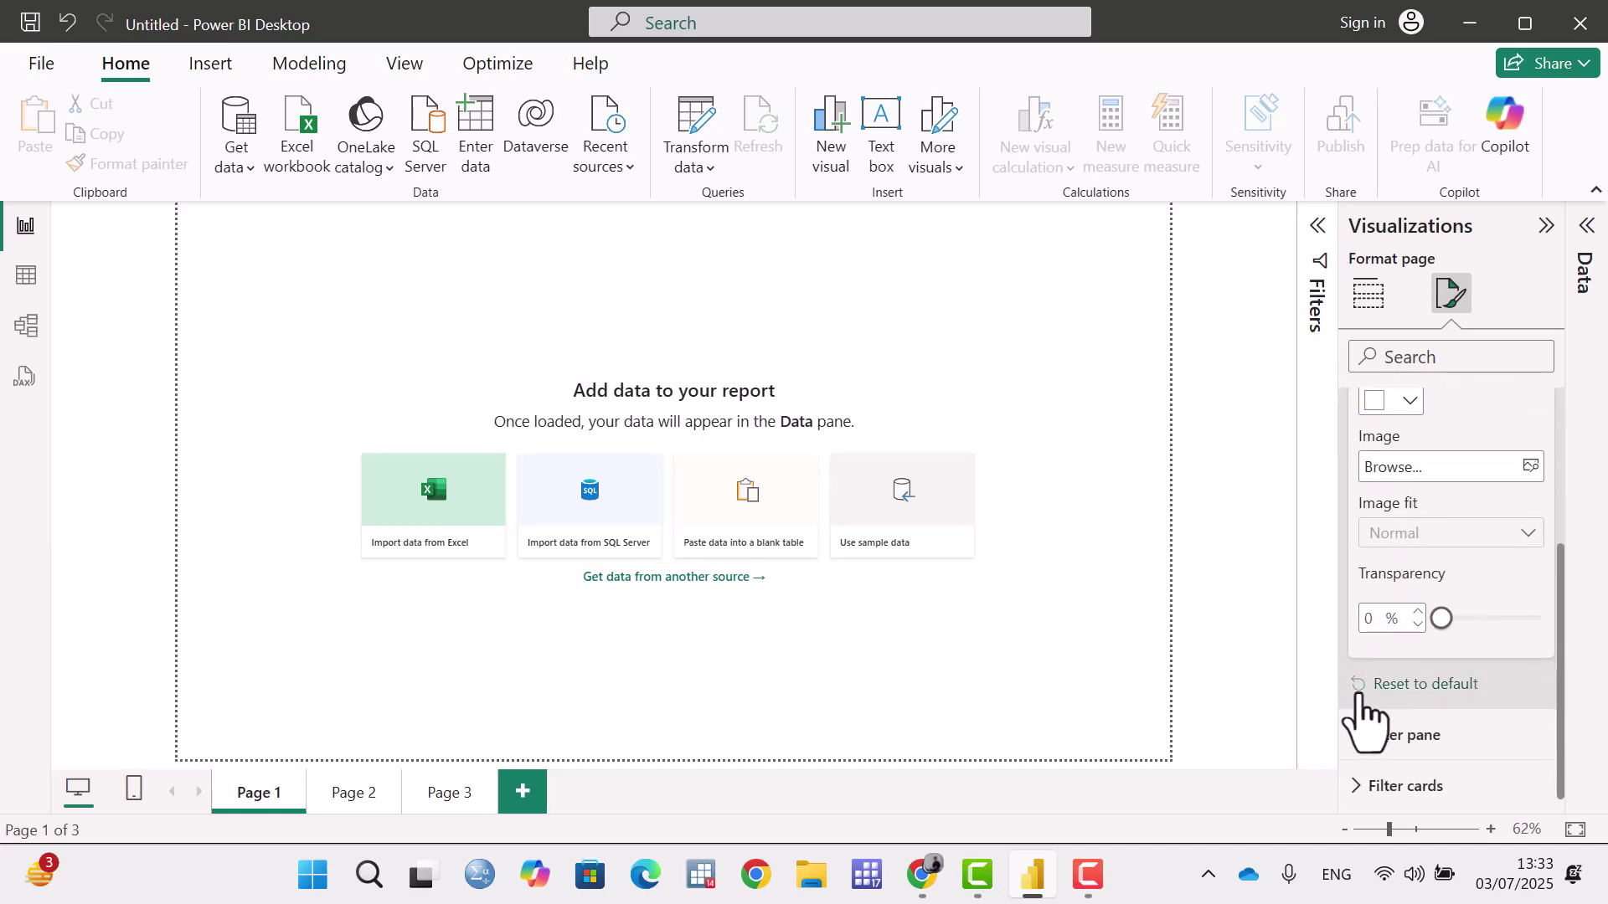
scroll(1363, 674, "up", 2)
scroll(1369, 661, "up", 1)
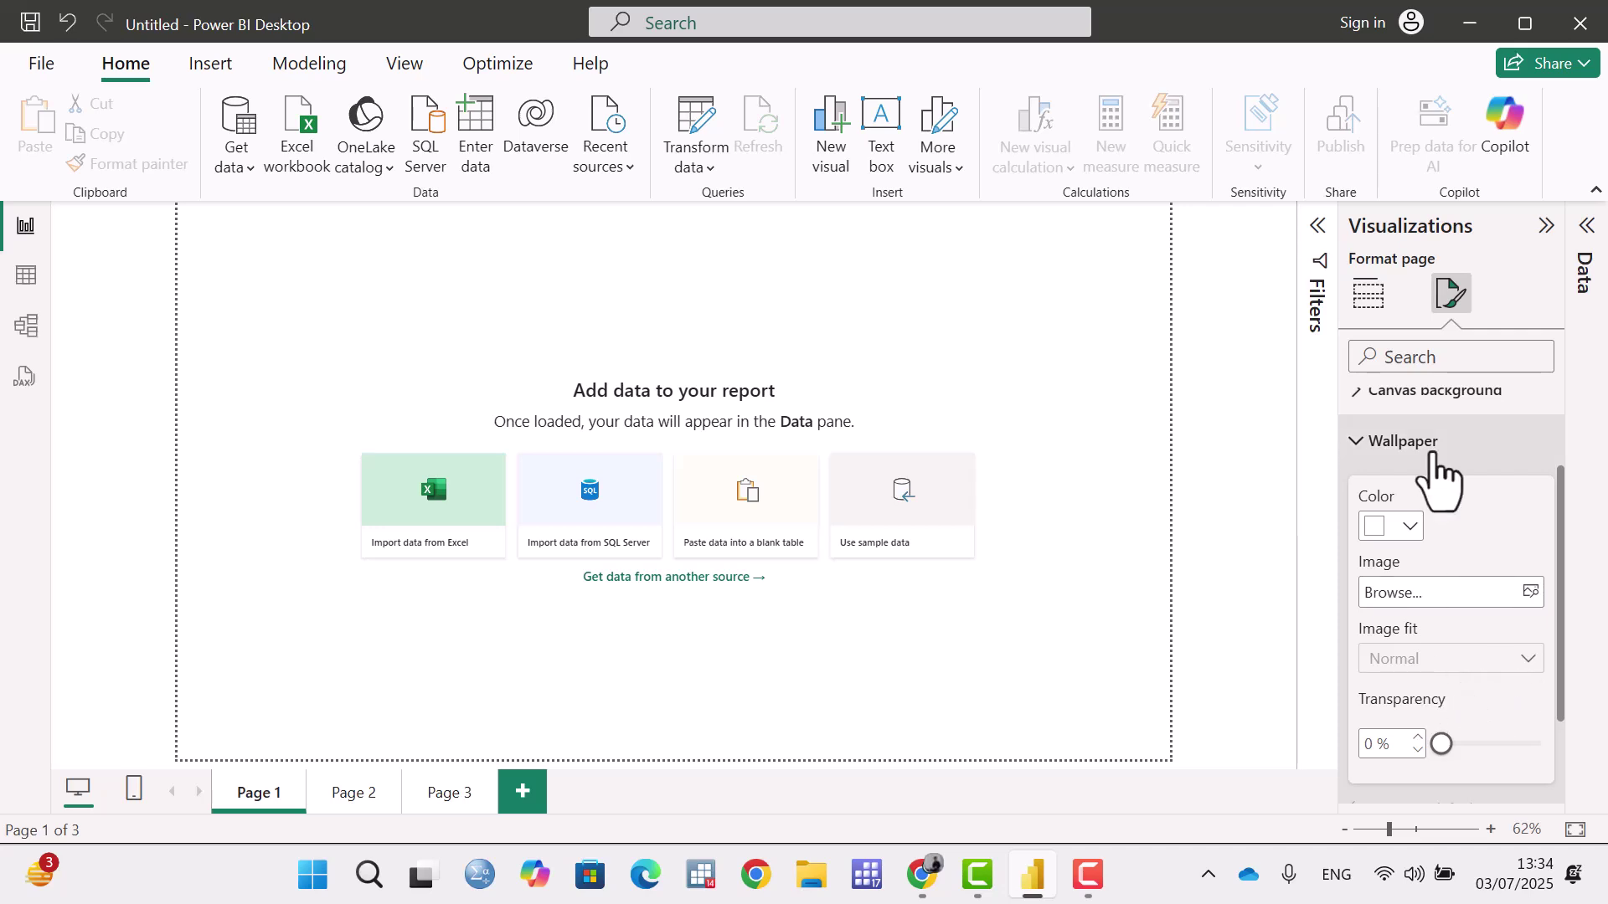
scroll(1435, 470, "up", 3)
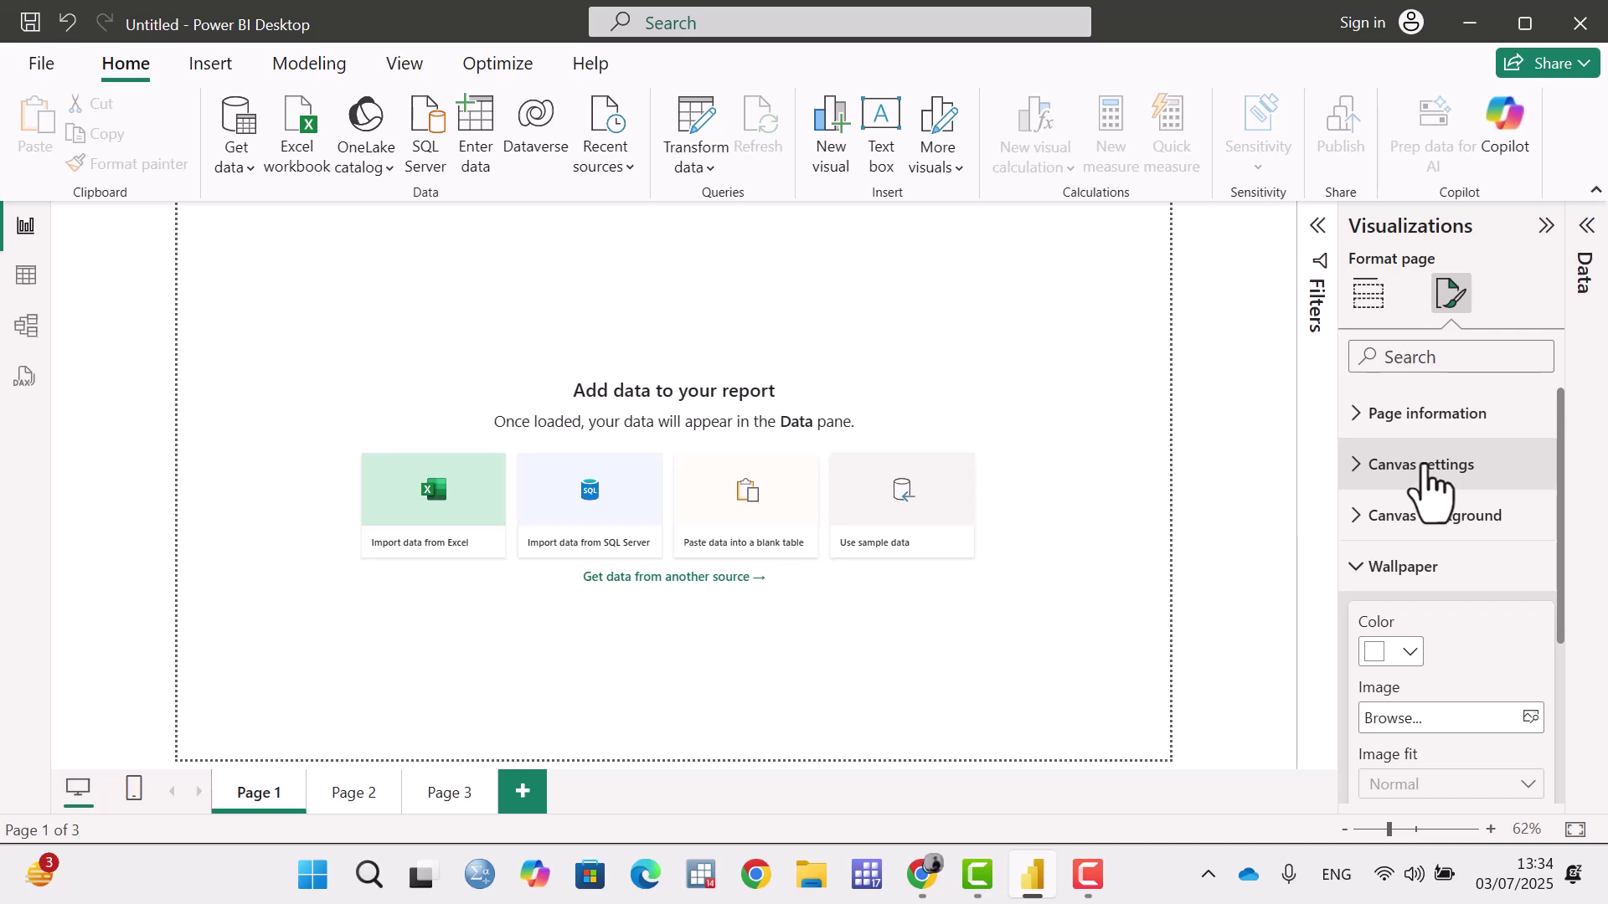
scroll(1433, 682, "down", 1)
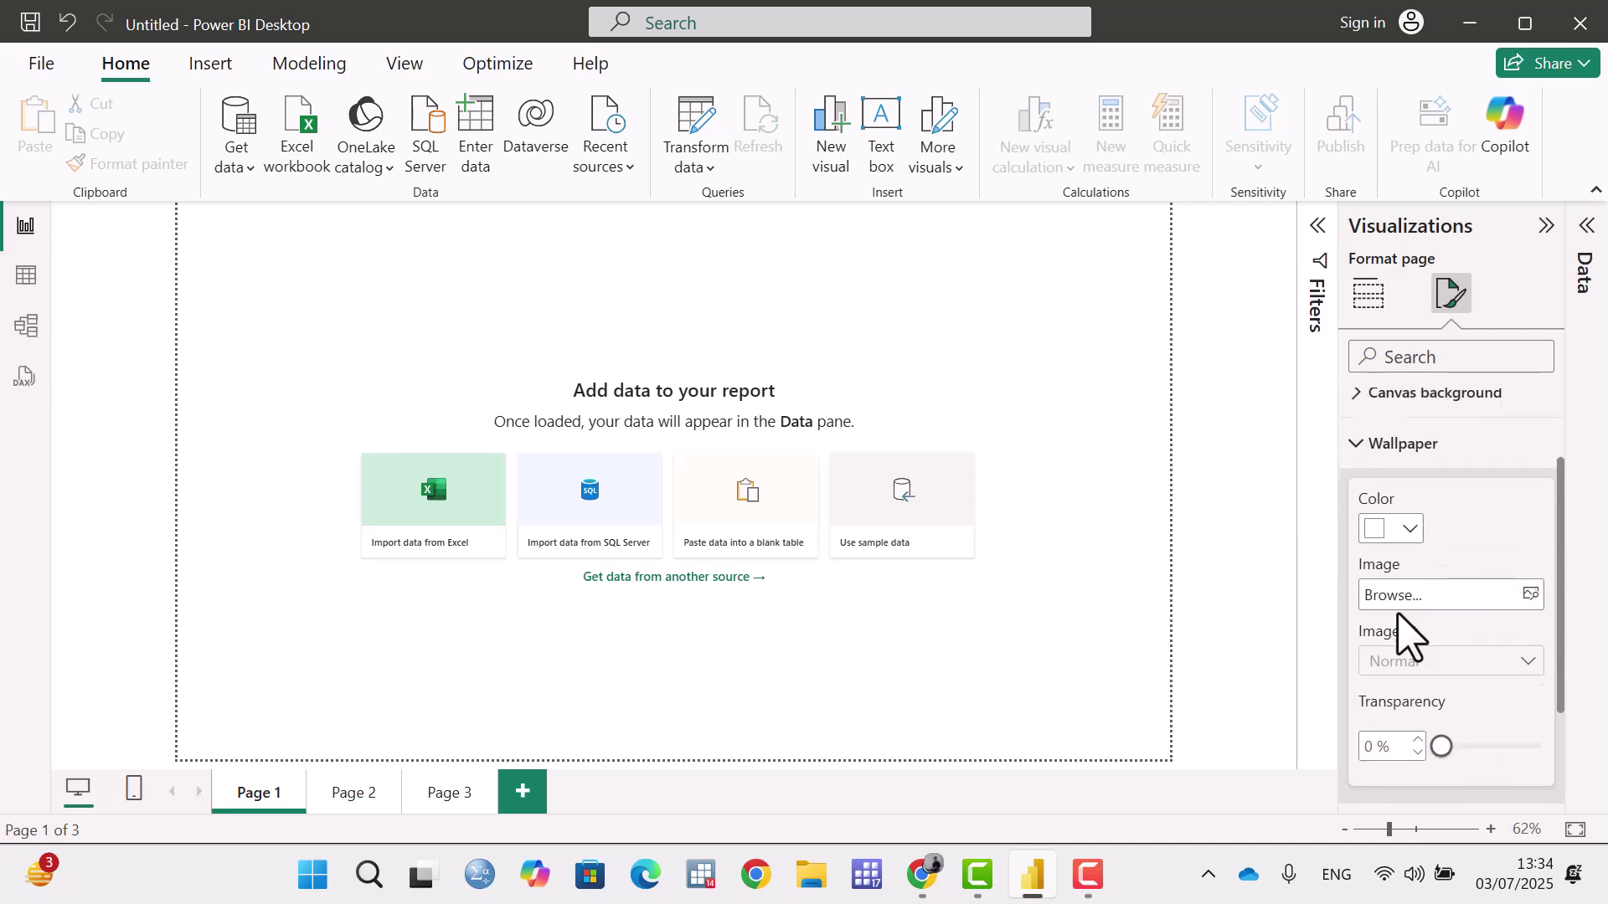
left_click(1353, 444)
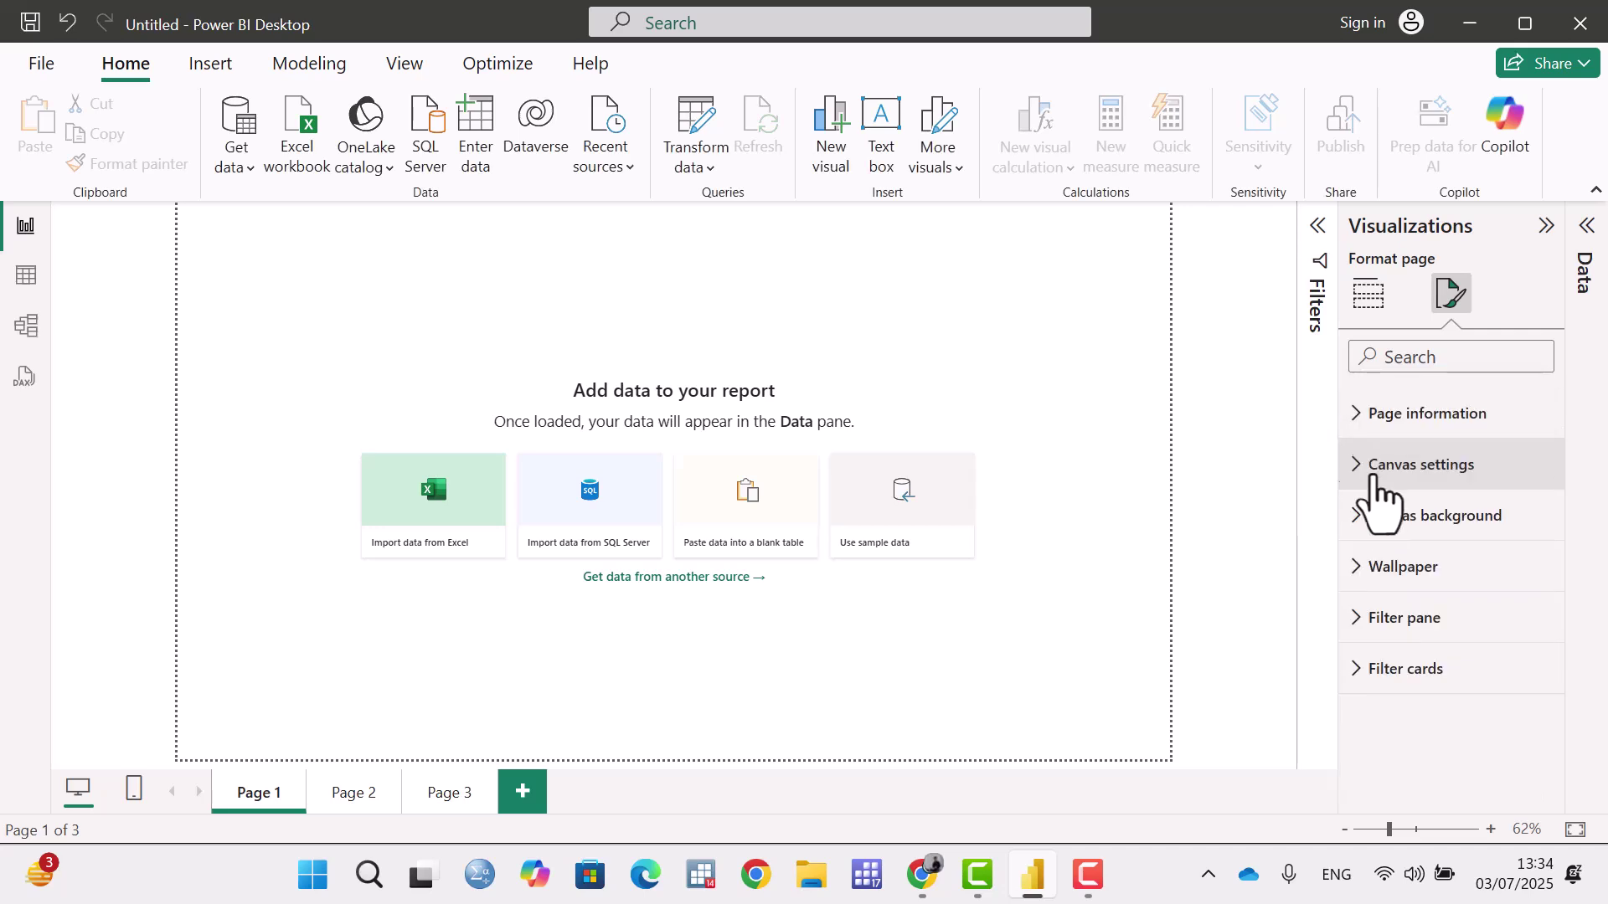
left_click(1360, 572)
scroll(1393, 610, "down", 3)
scroll(1442, 638, "up", 3)
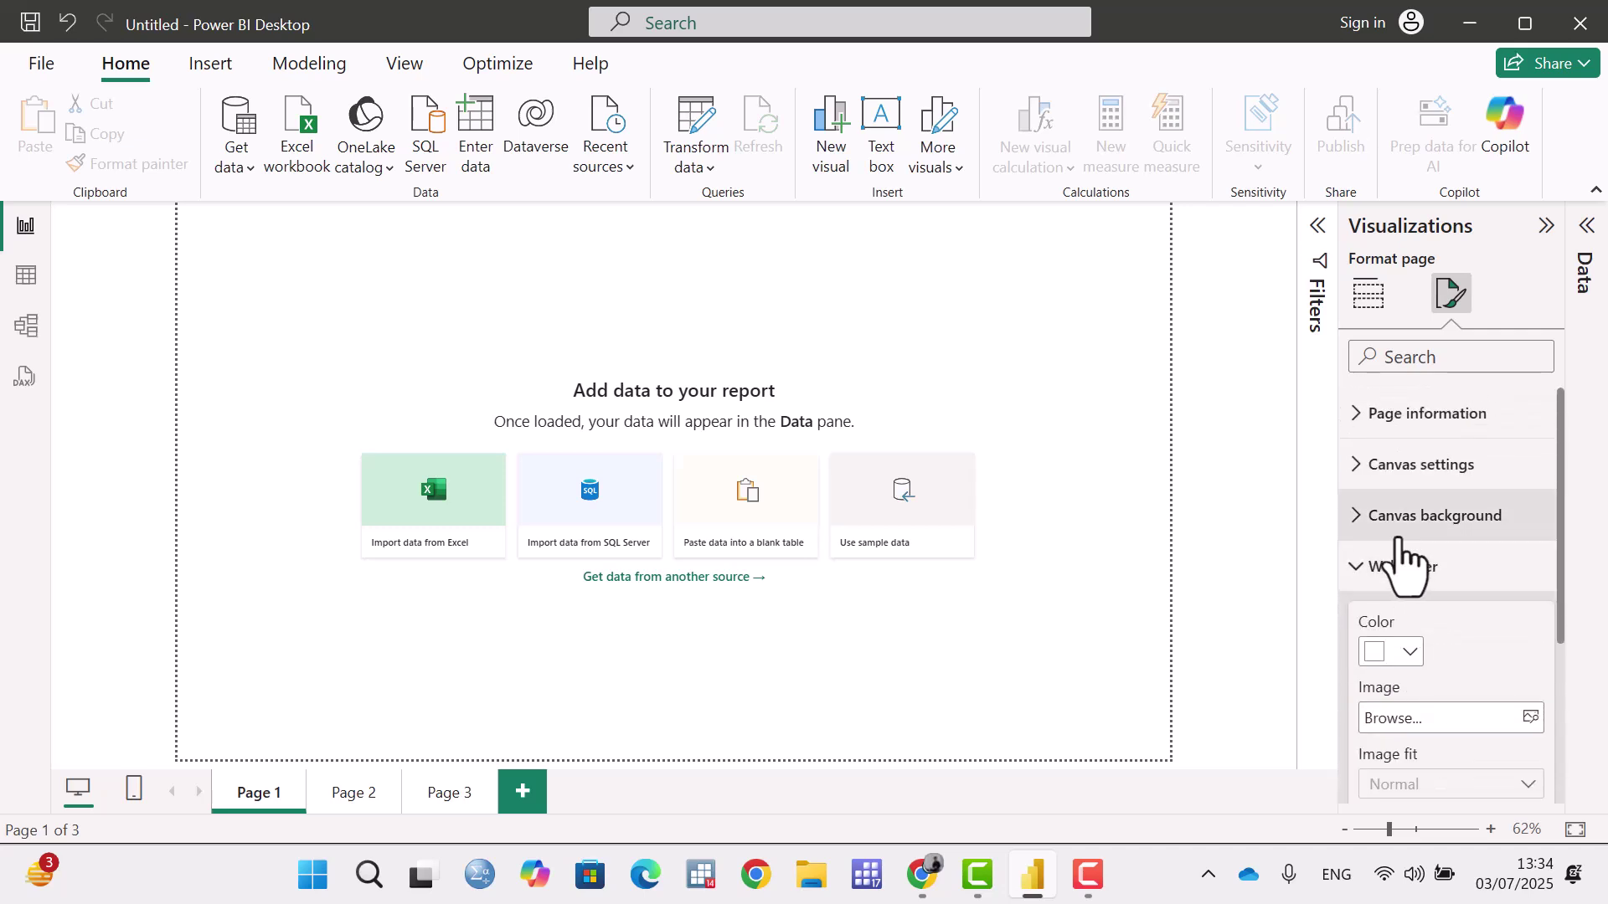
left_click(1370, 569)
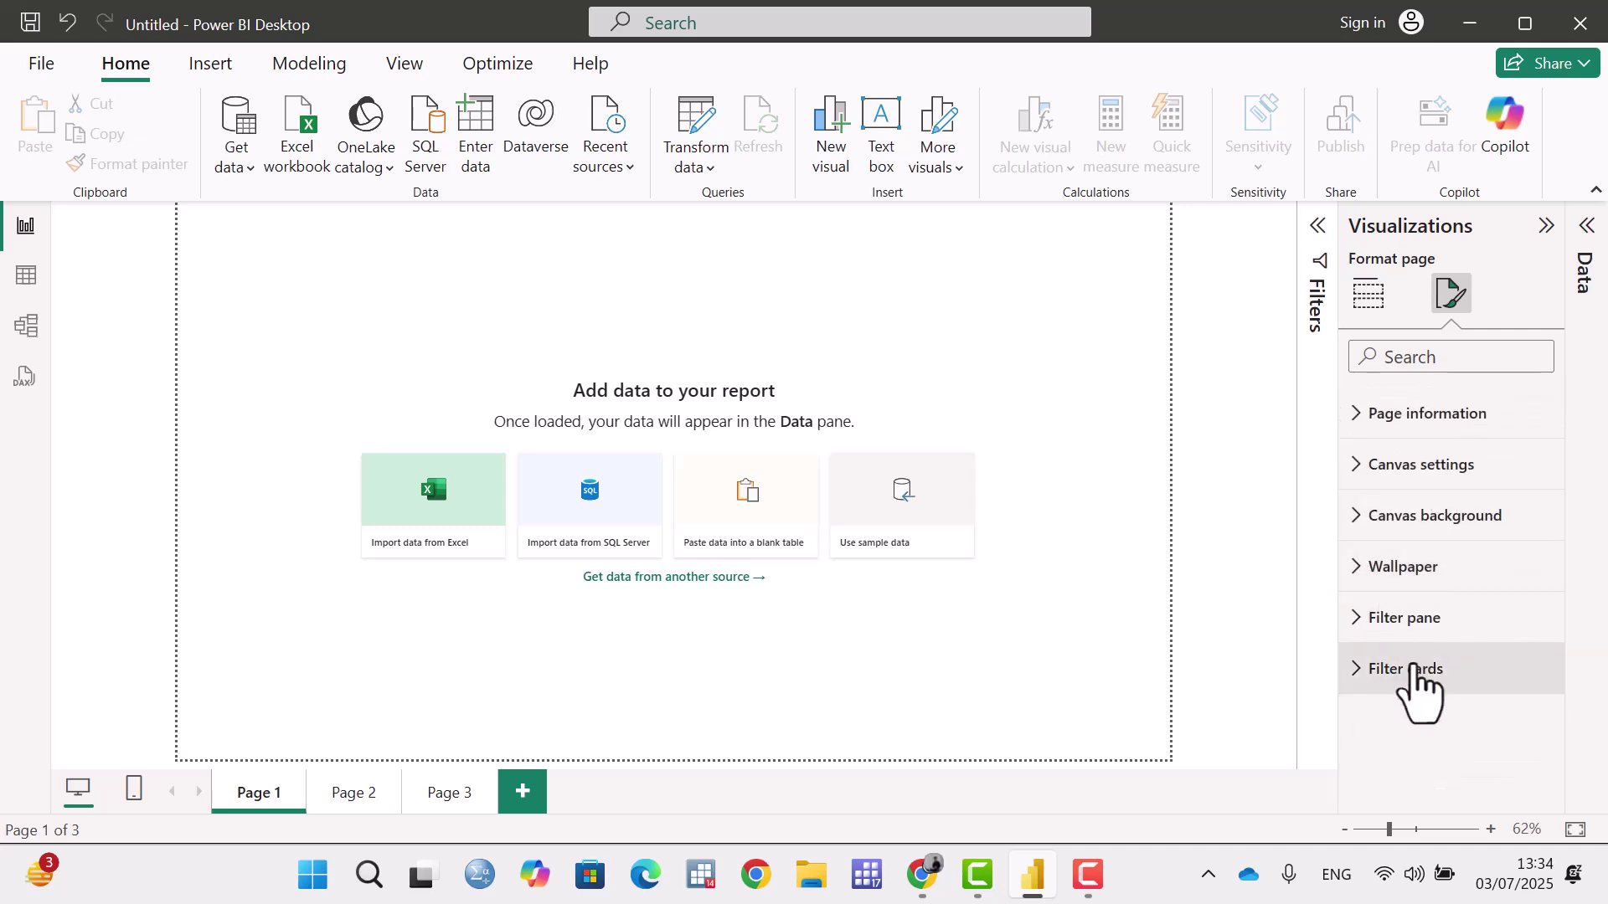
Expand the report's Filters pane and set the filter pane's text font to Georgia.
left_click(1363, 630)
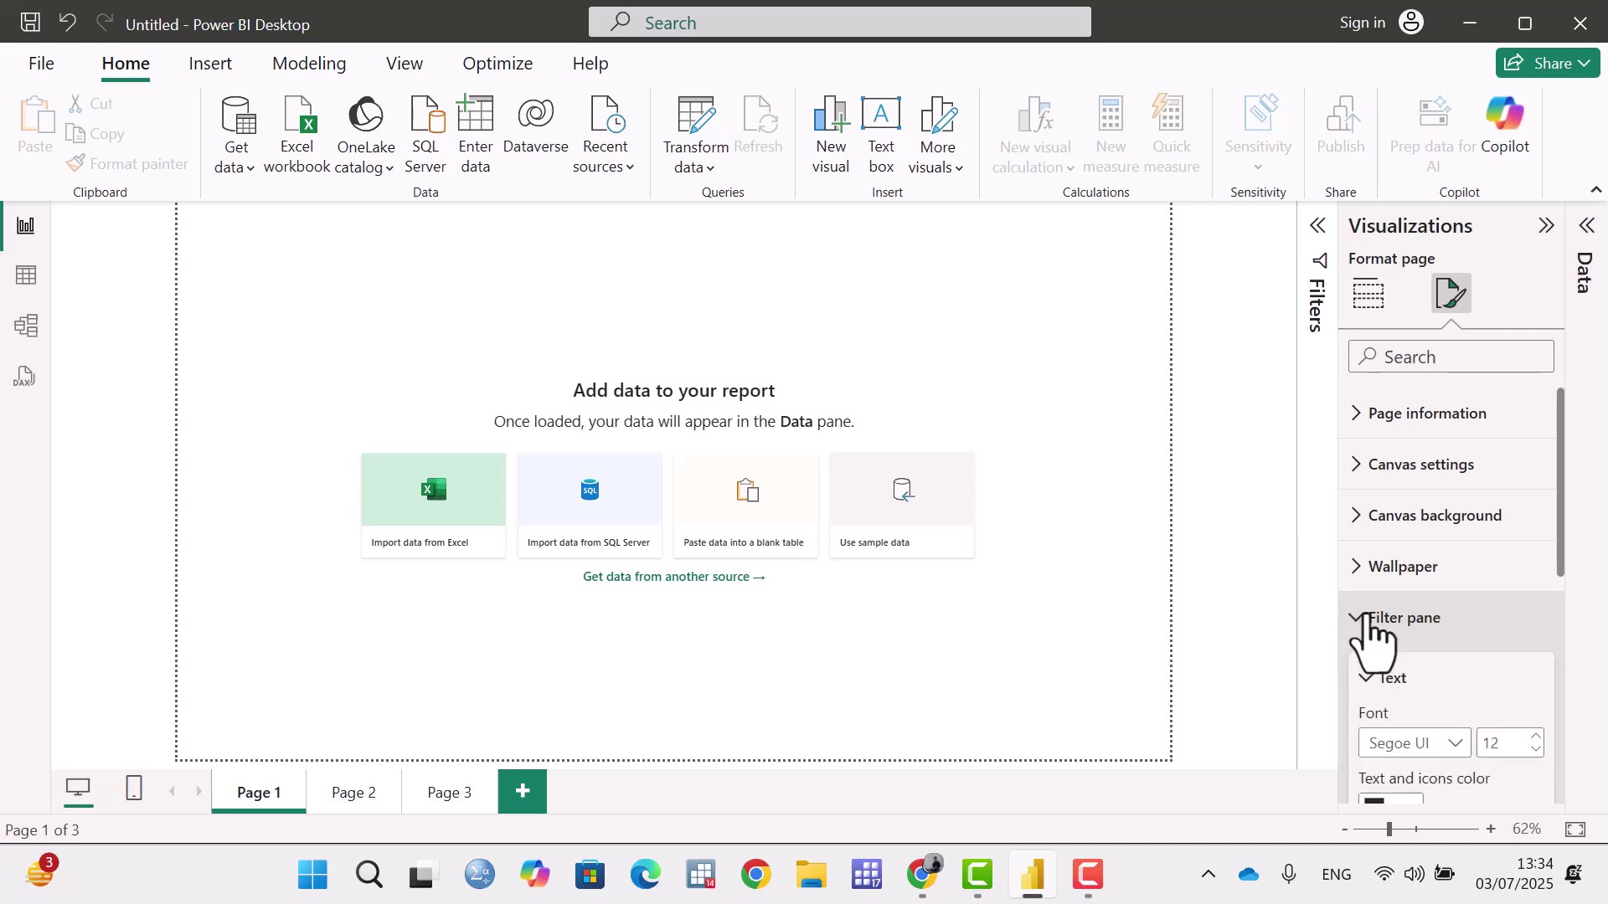
left_click(1318, 252)
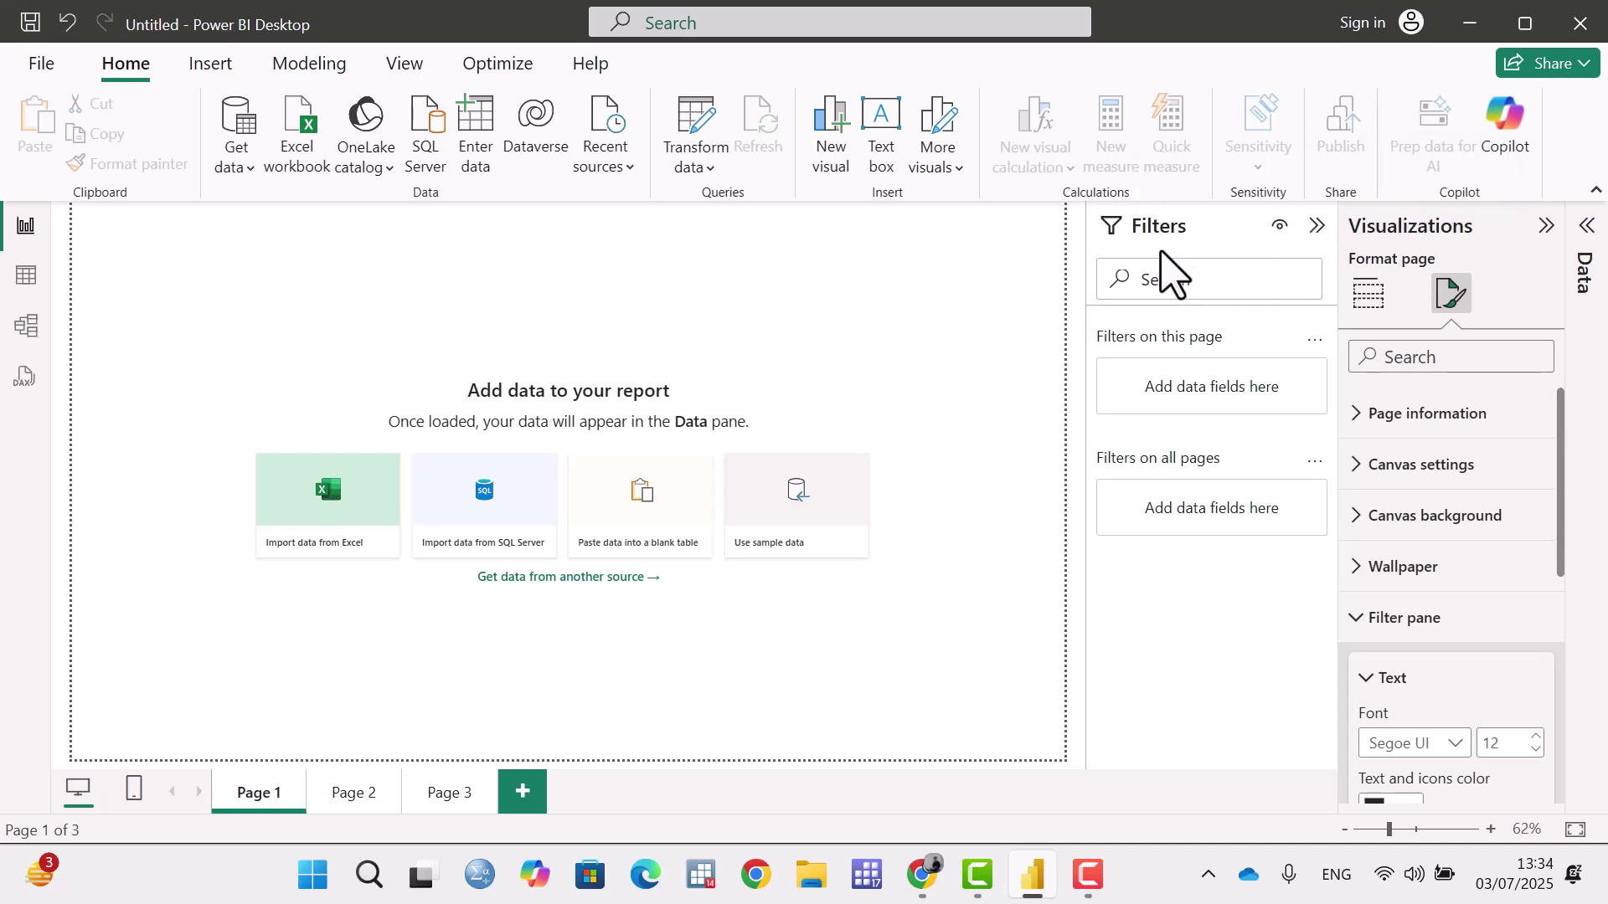
scroll(1415, 559, "down", 2)
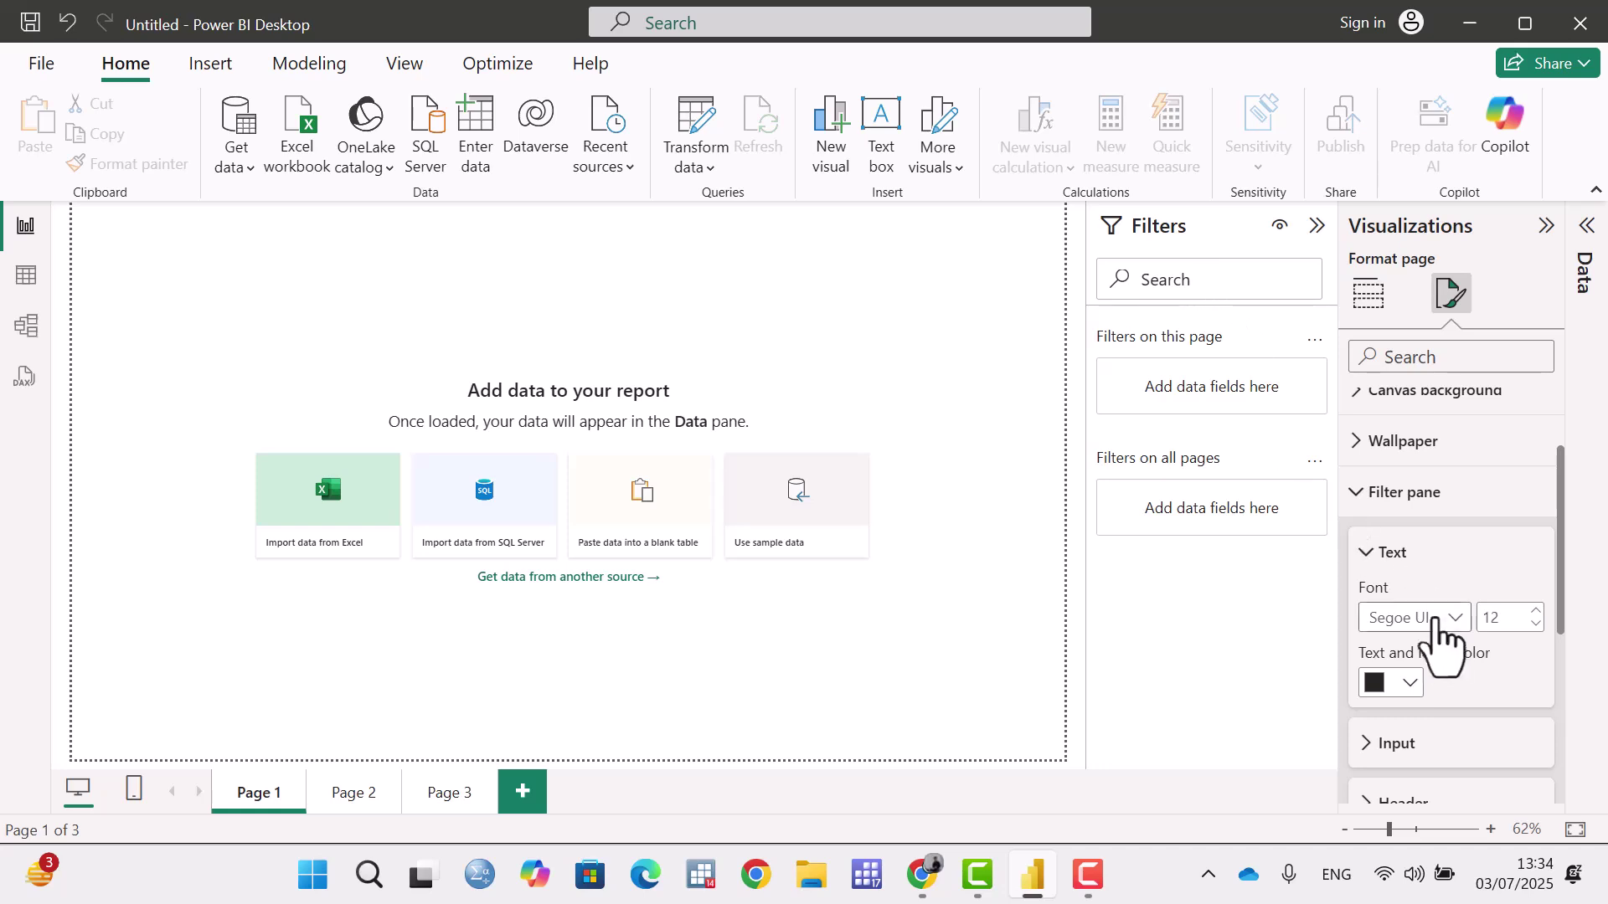
left_click(1452, 618)
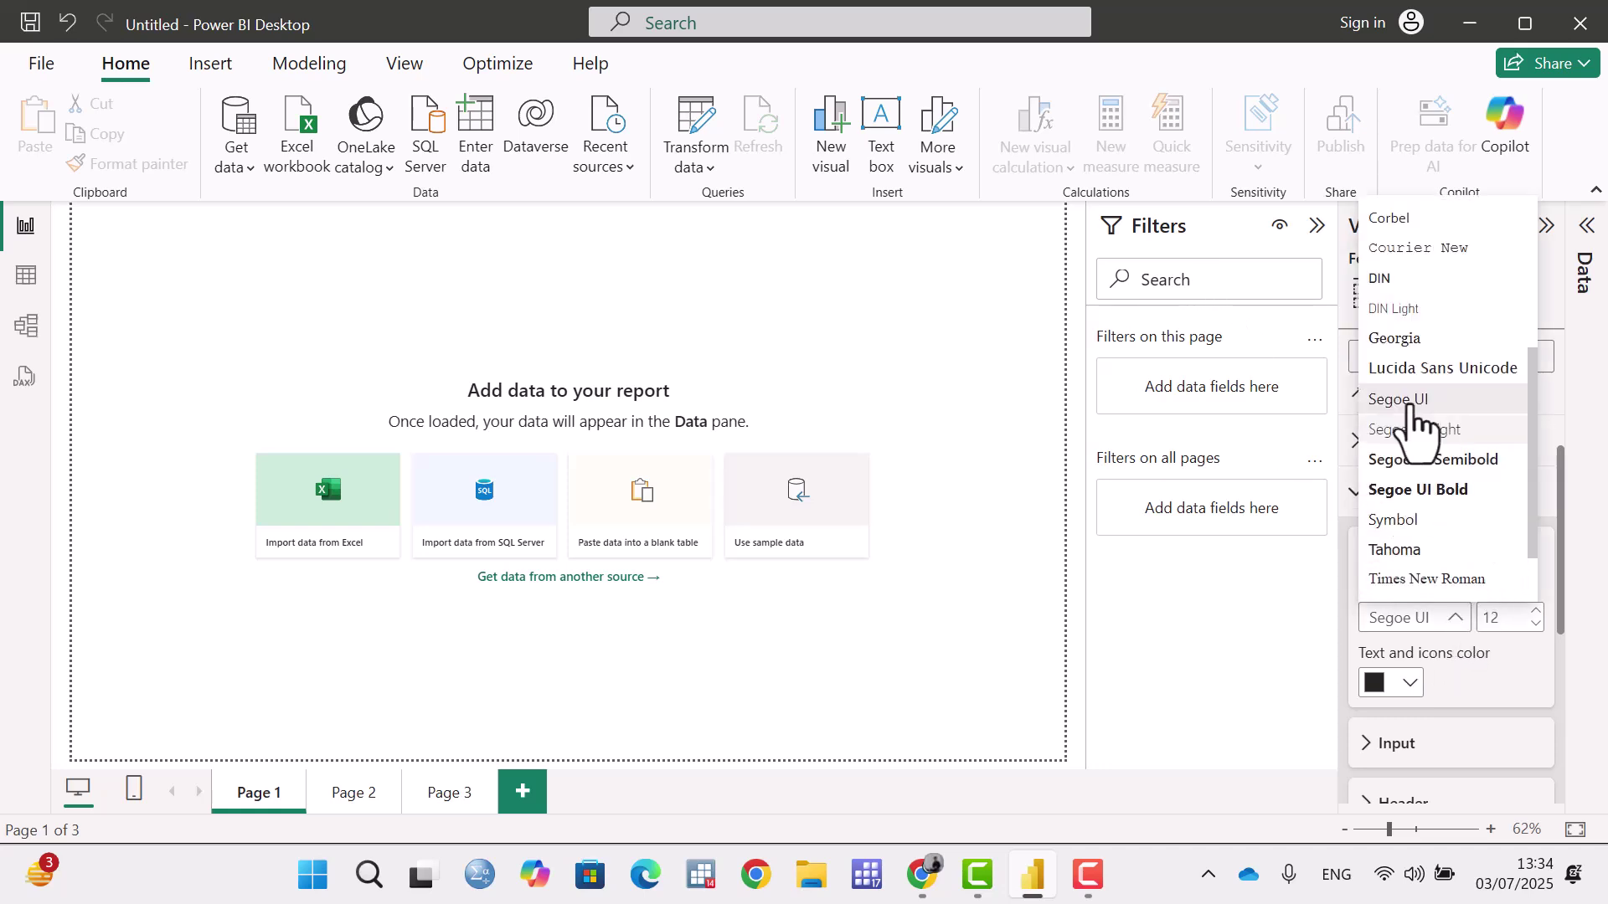
left_click(1424, 339)
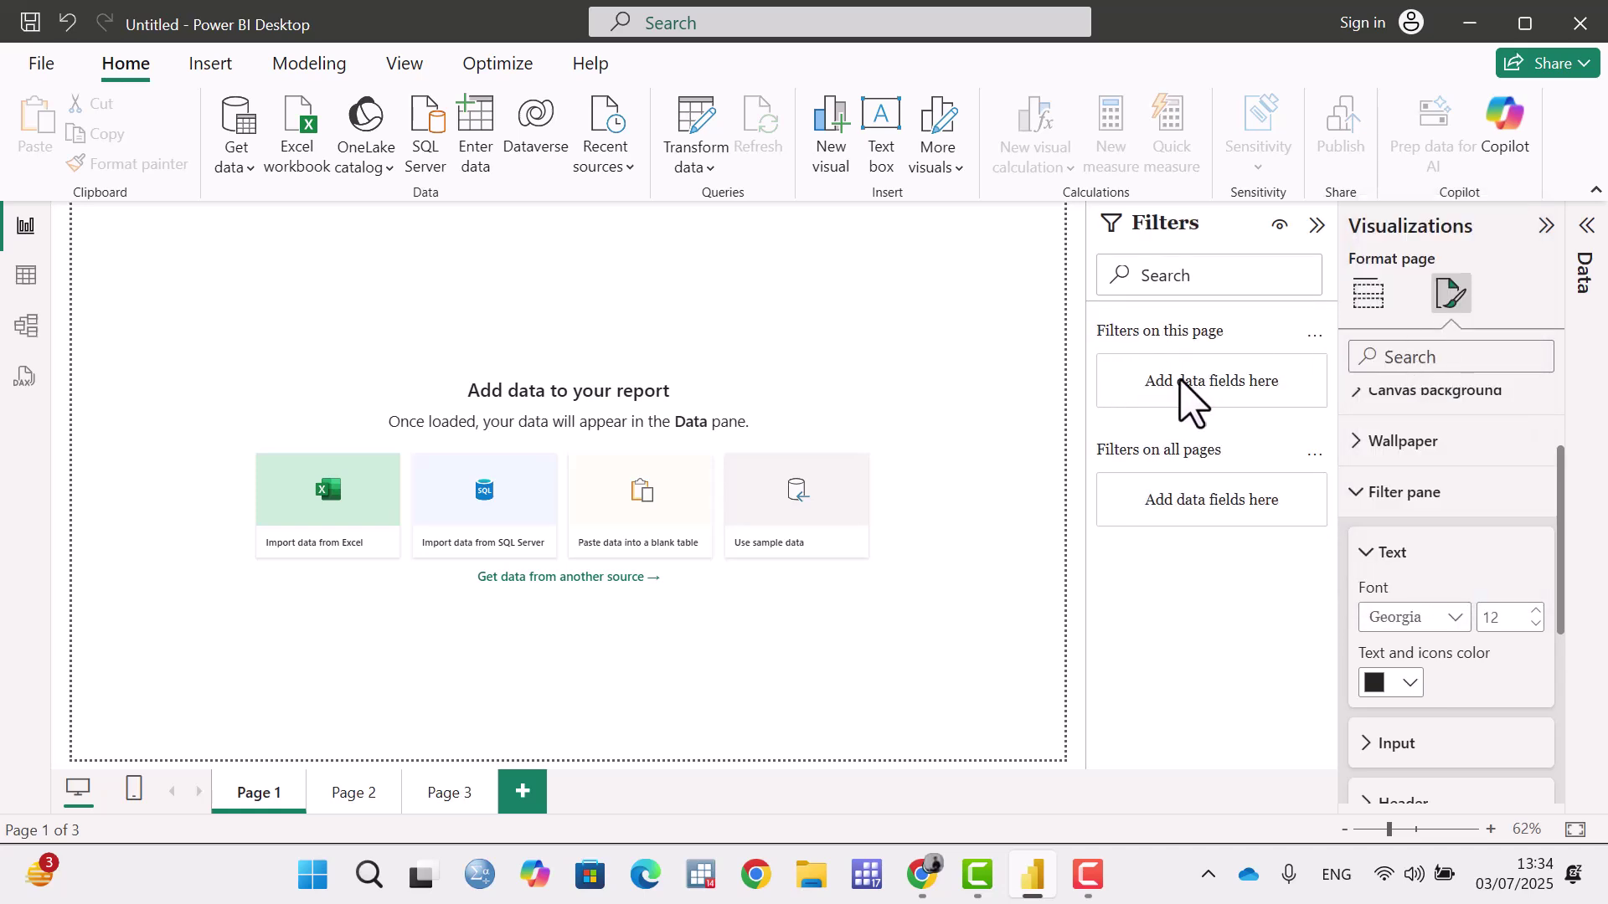
Set the filter pane's text size to 16 and its text and icons color to orange.
left_click(1535, 611)
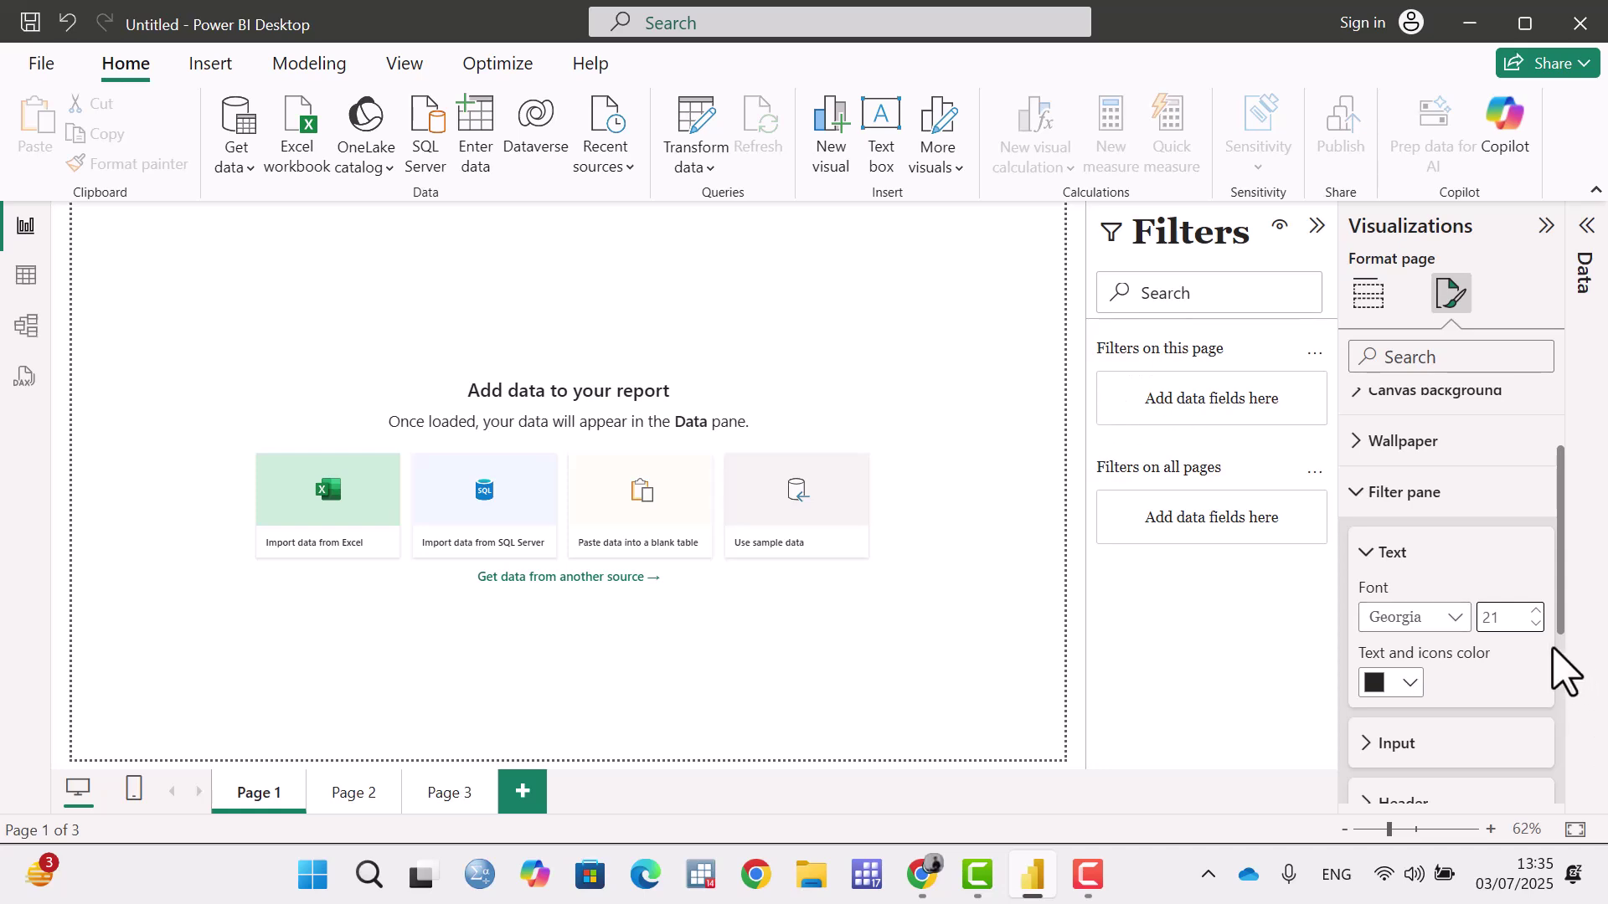
left_click(1535, 624)
left_click(1536, 624)
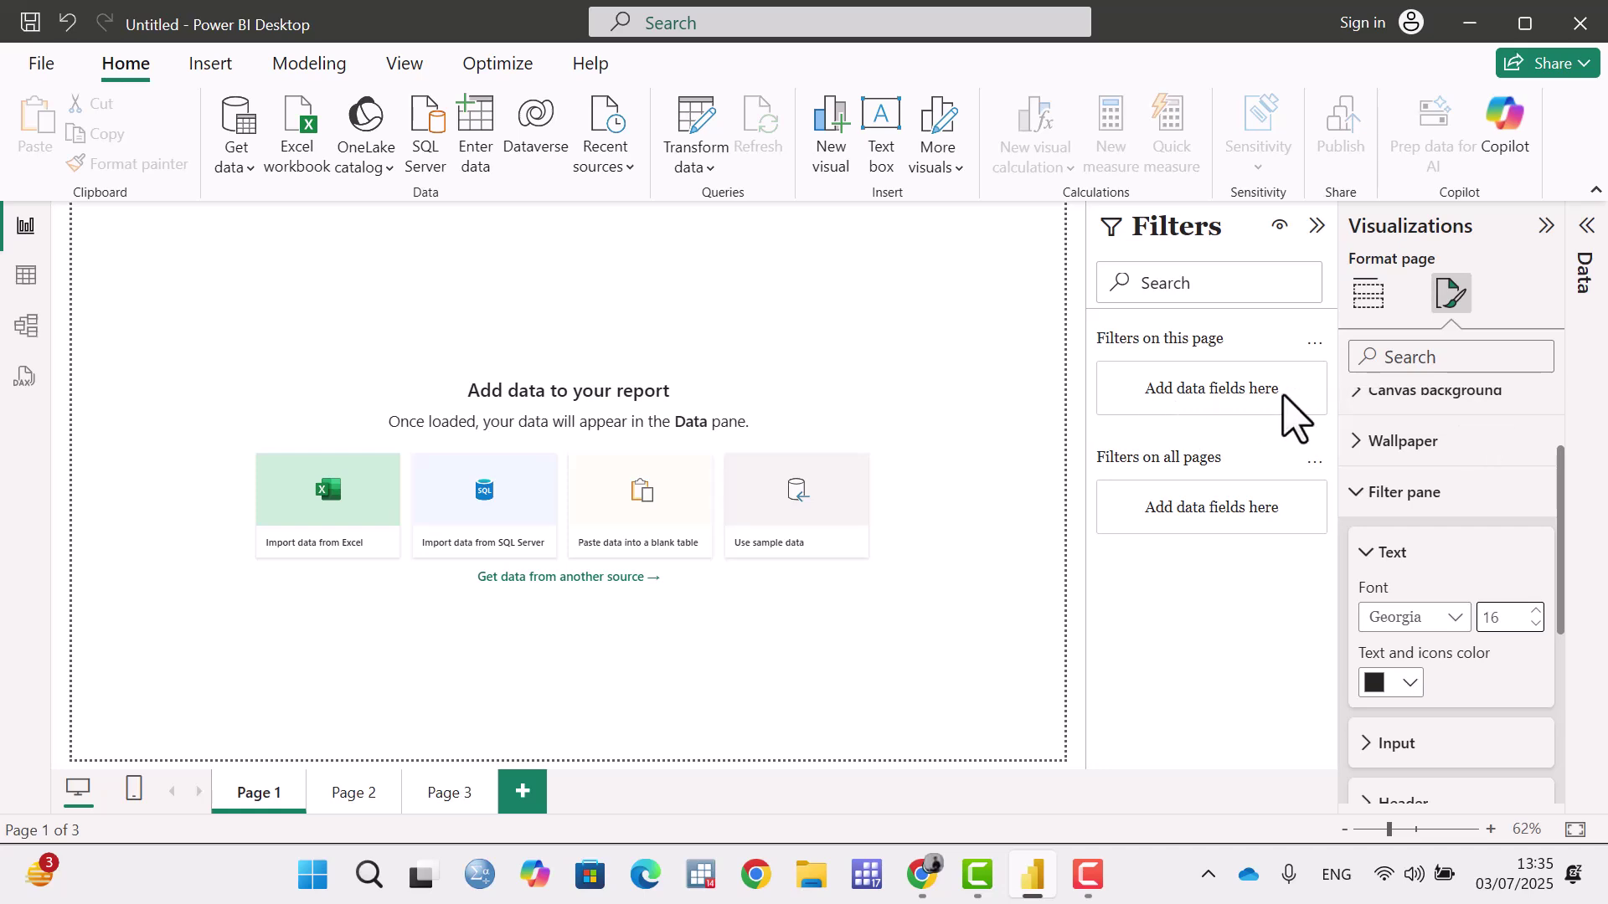
left_click(1410, 684)
left_click(1229, 572)
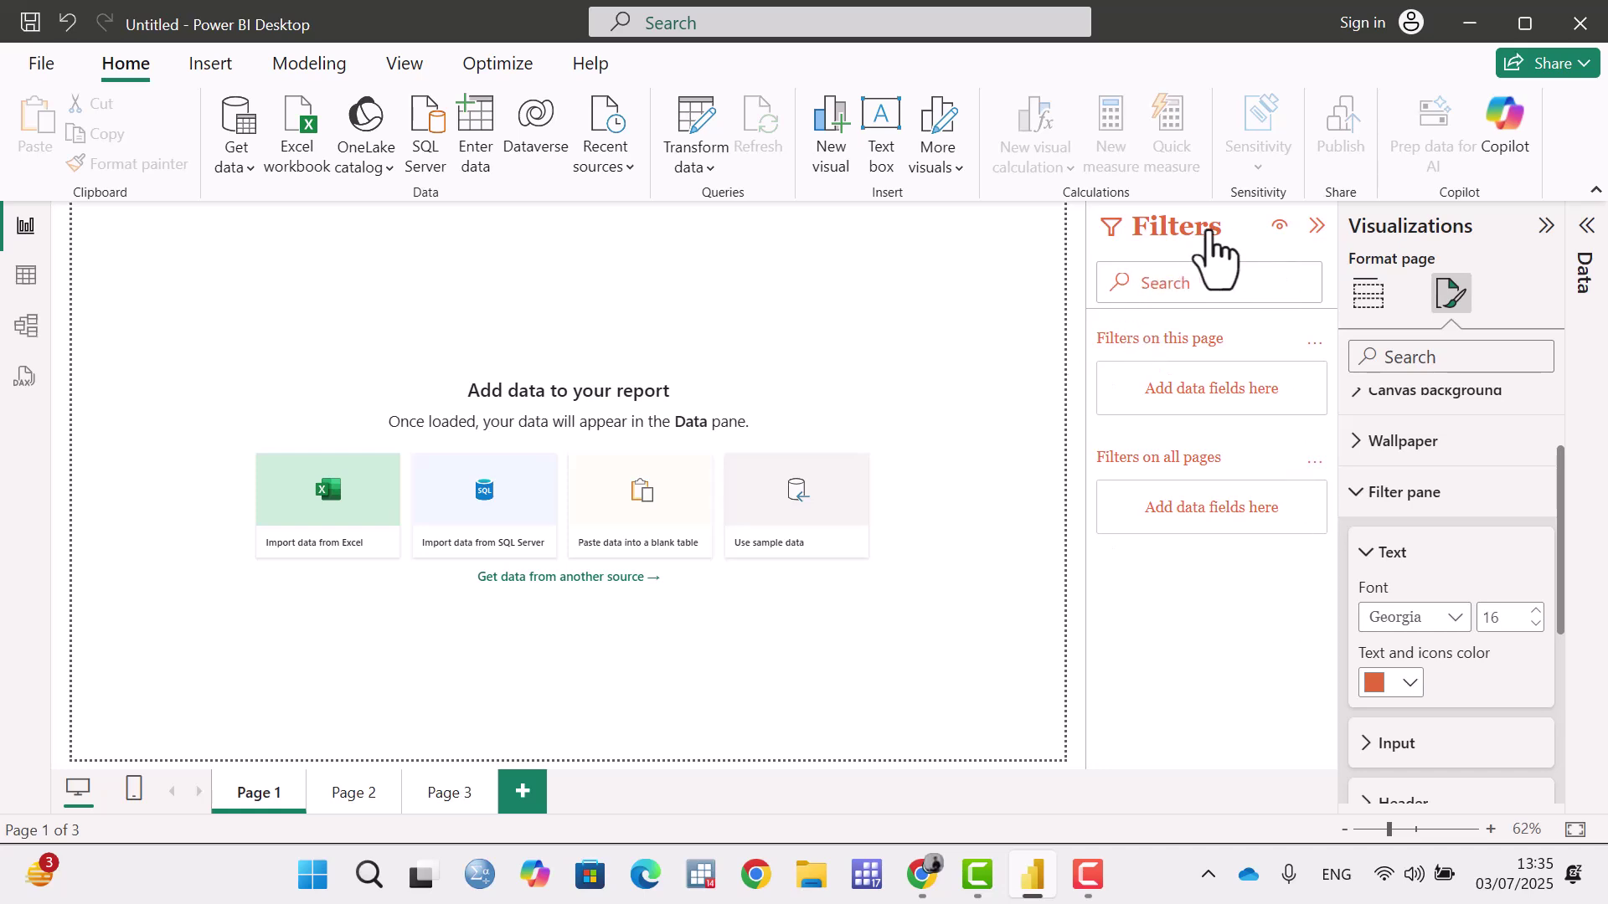
Try a black input box color for the filter pane, and set it back to white.
left_click(1411, 684)
left_click(1424, 691)
scroll(1432, 683, "down", 2)
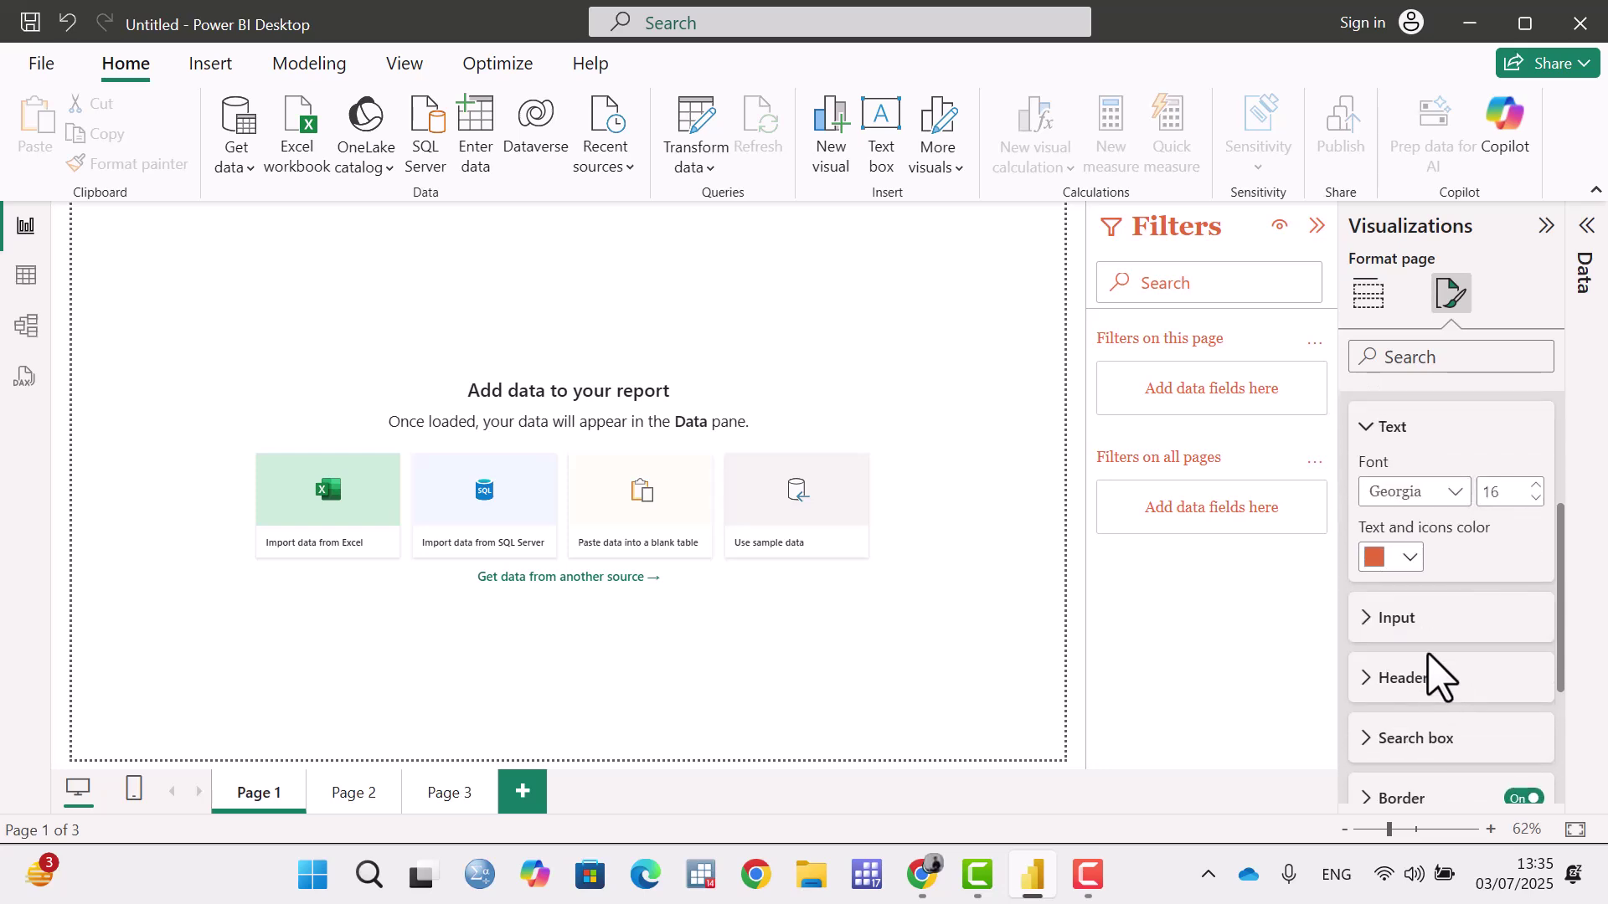
left_click(1377, 621)
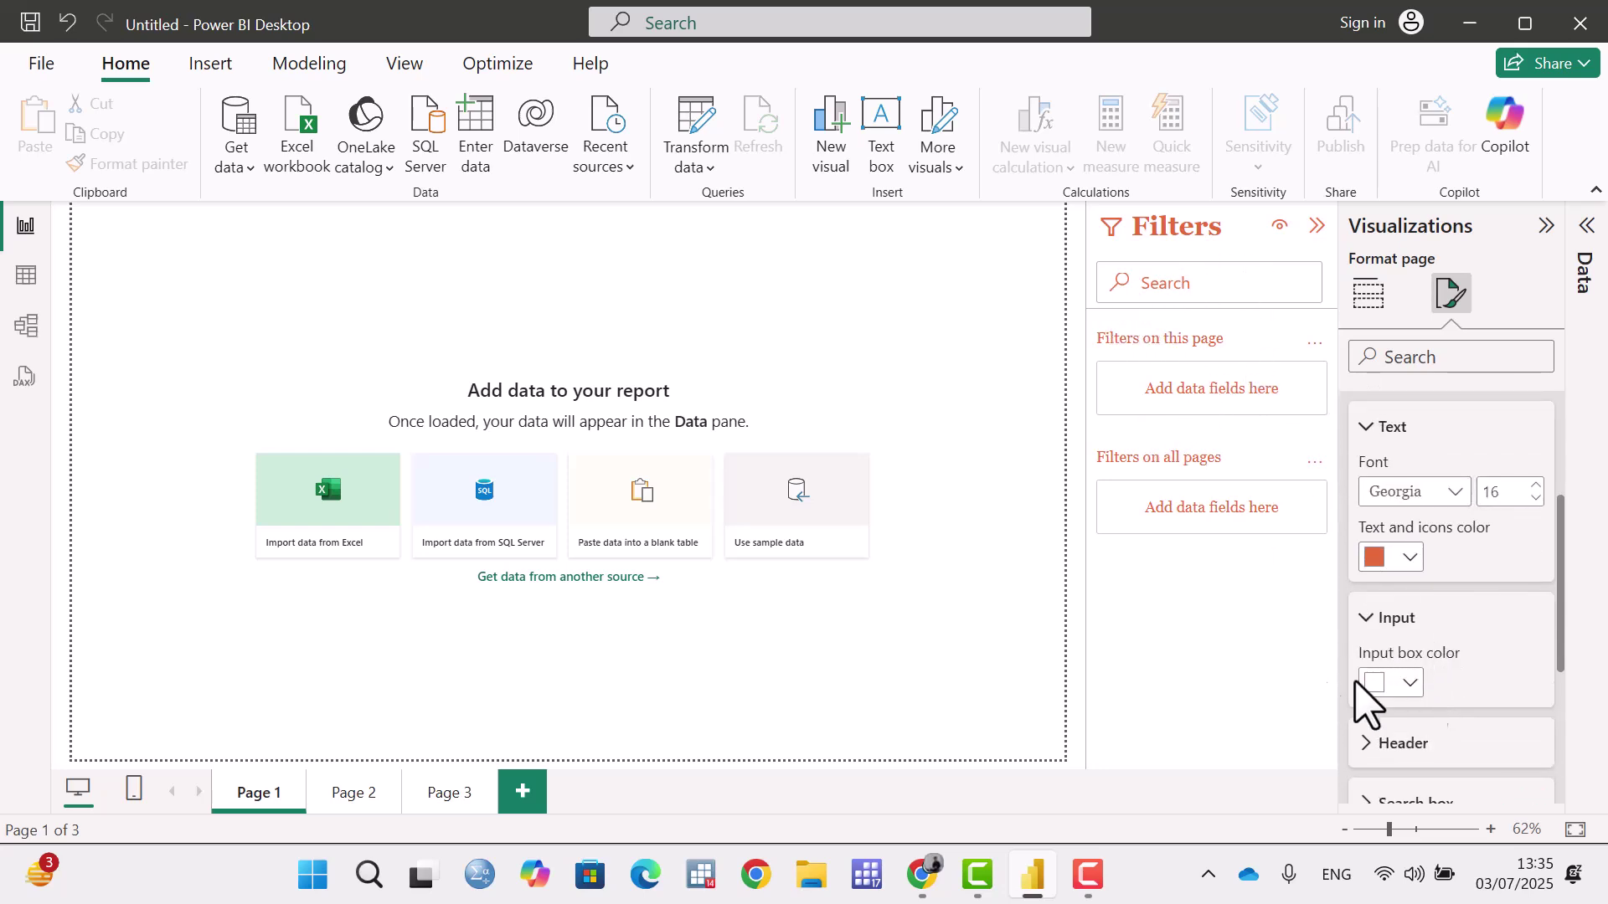
left_click(1412, 684)
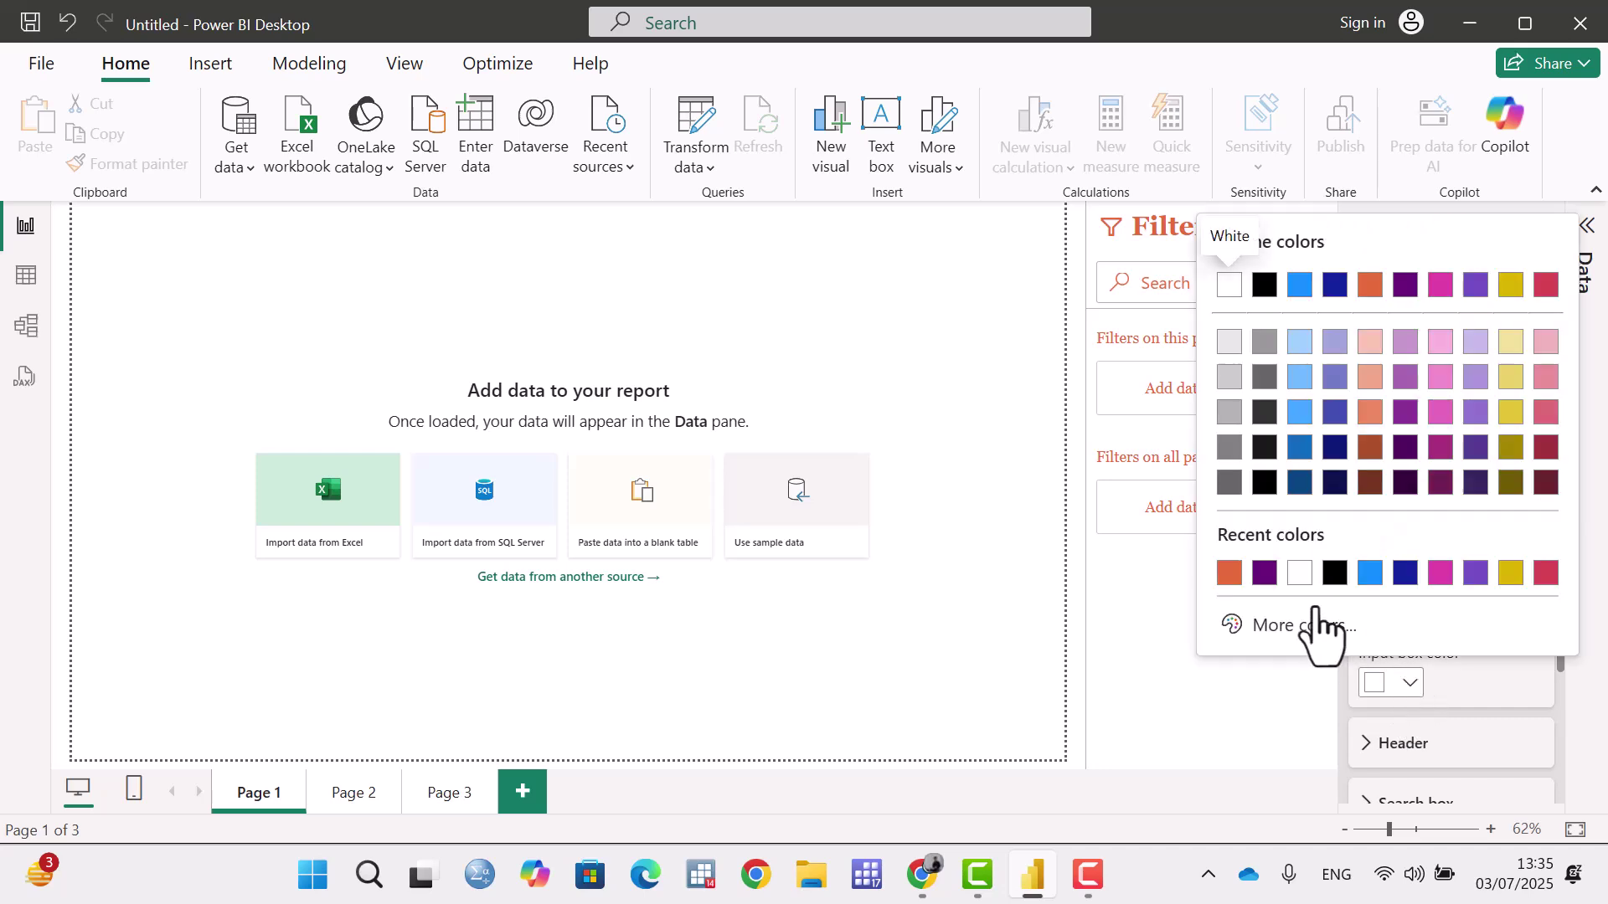
left_click(1335, 573)
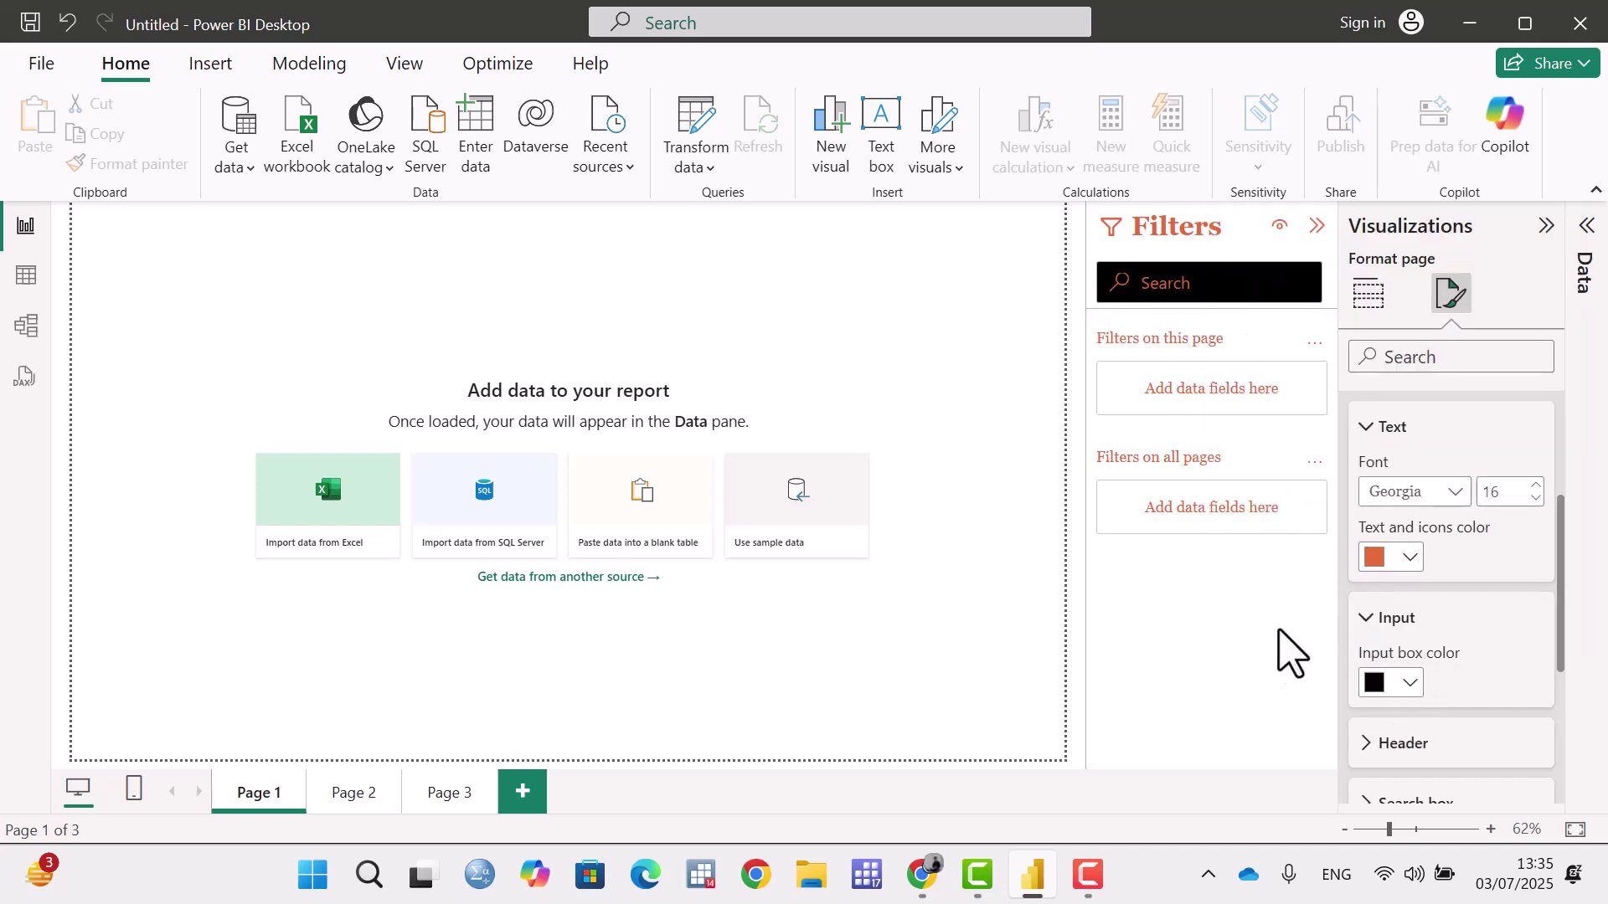
scroll(1409, 656, "down", 2)
left_click(1410, 559)
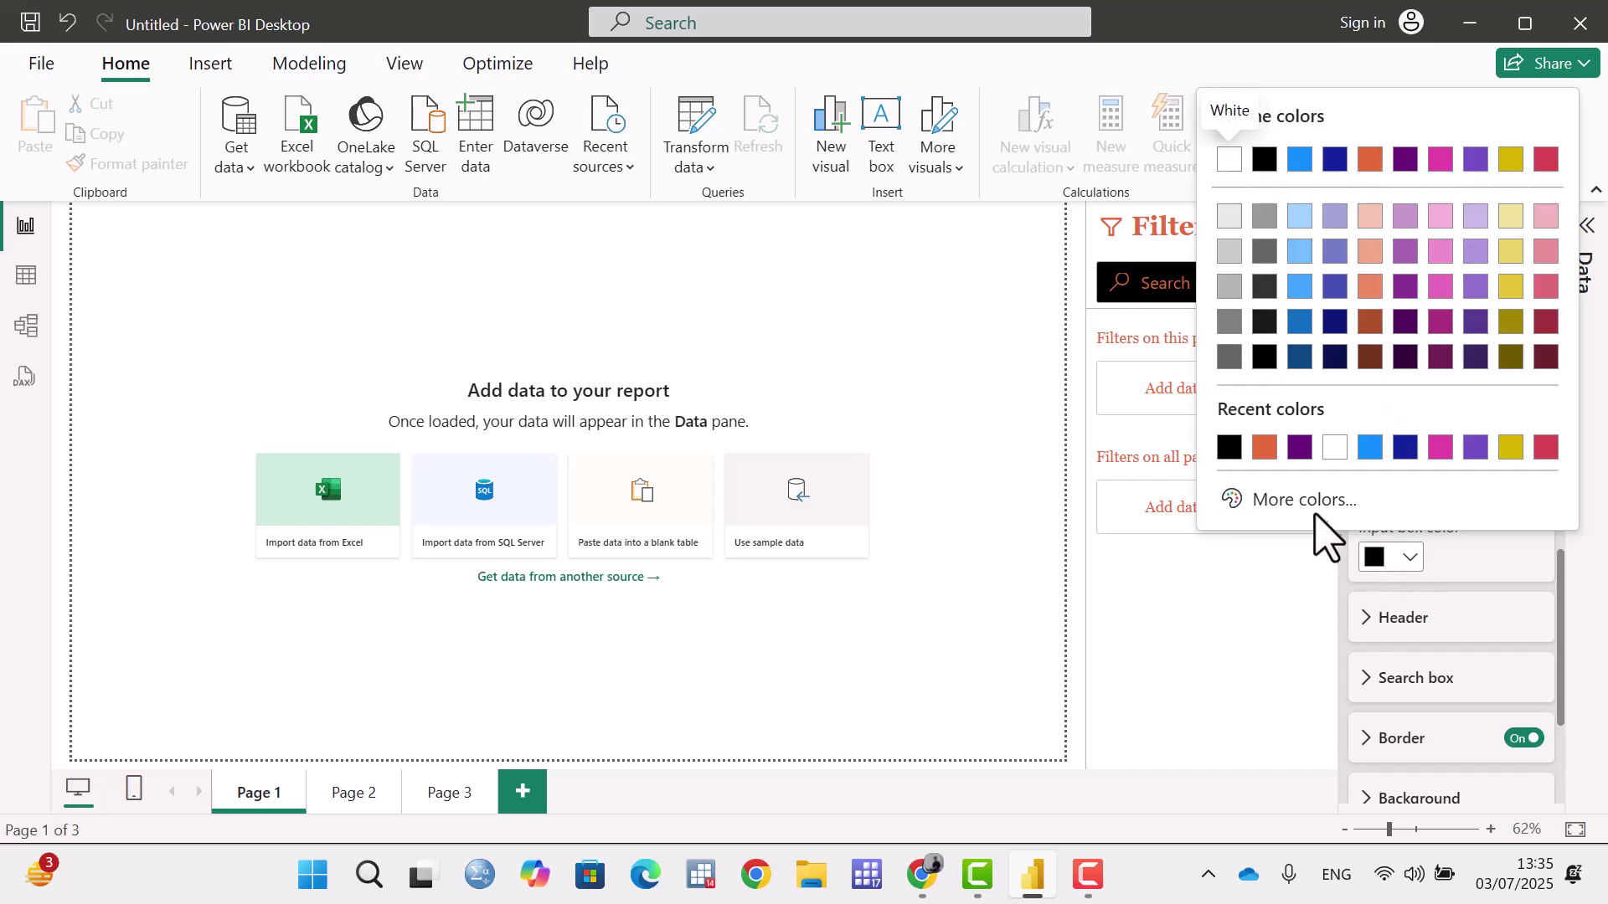
left_click(1335, 448)
Set the filter pane's header text size to 10 pt and its search box text size to 11 pt.
left_click(1381, 626)
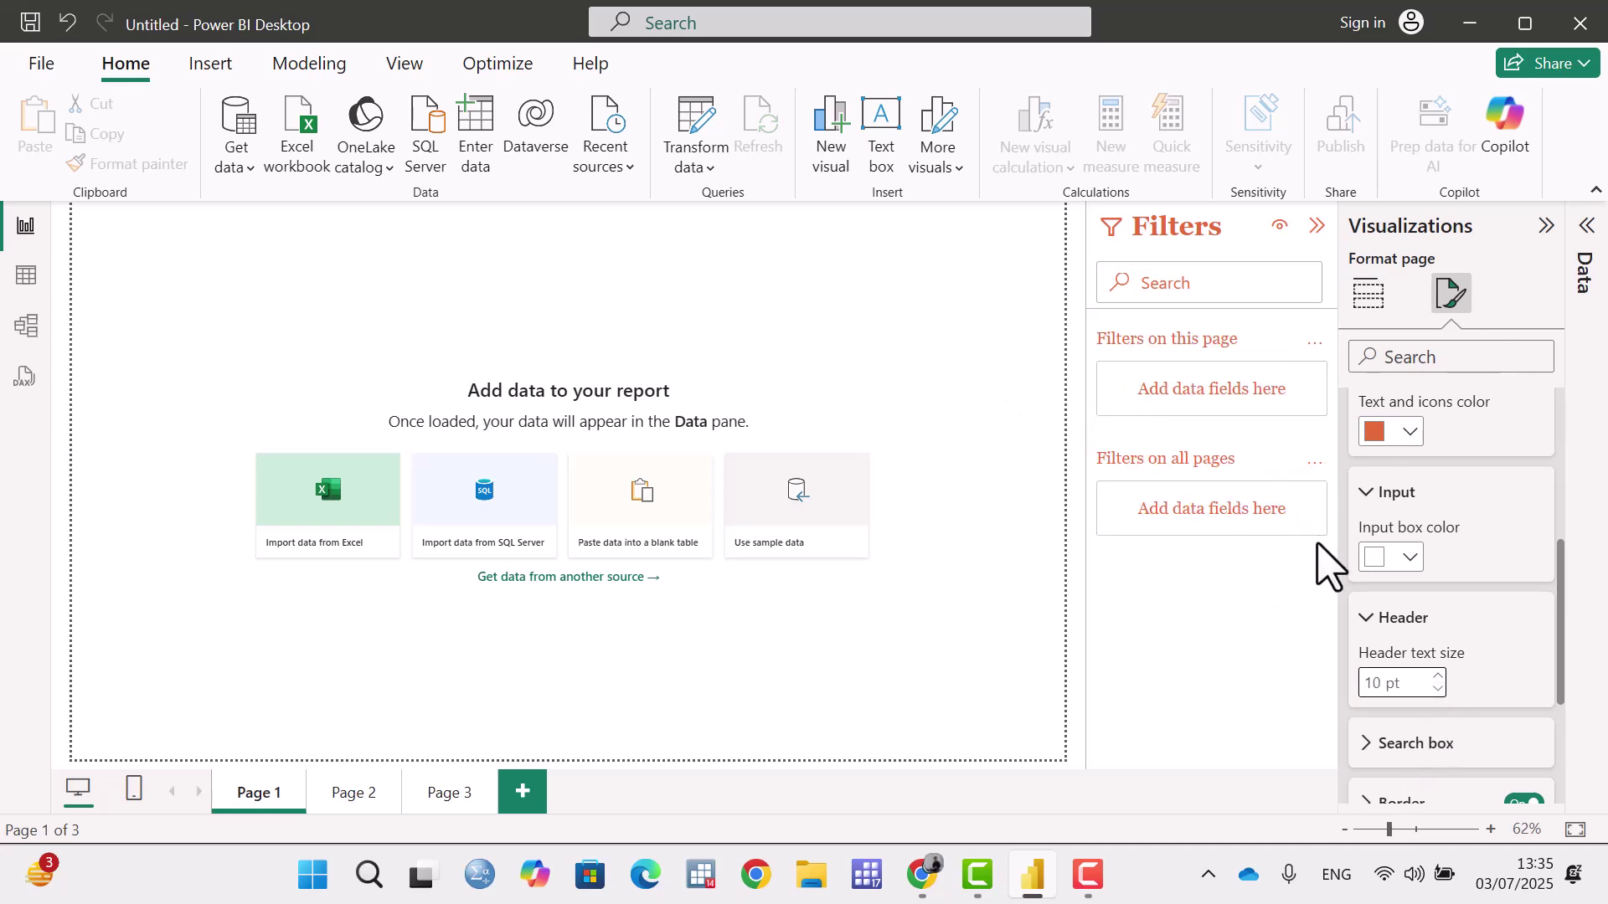
scroll(1423, 687, "down", 2)
left_click(1364, 633)
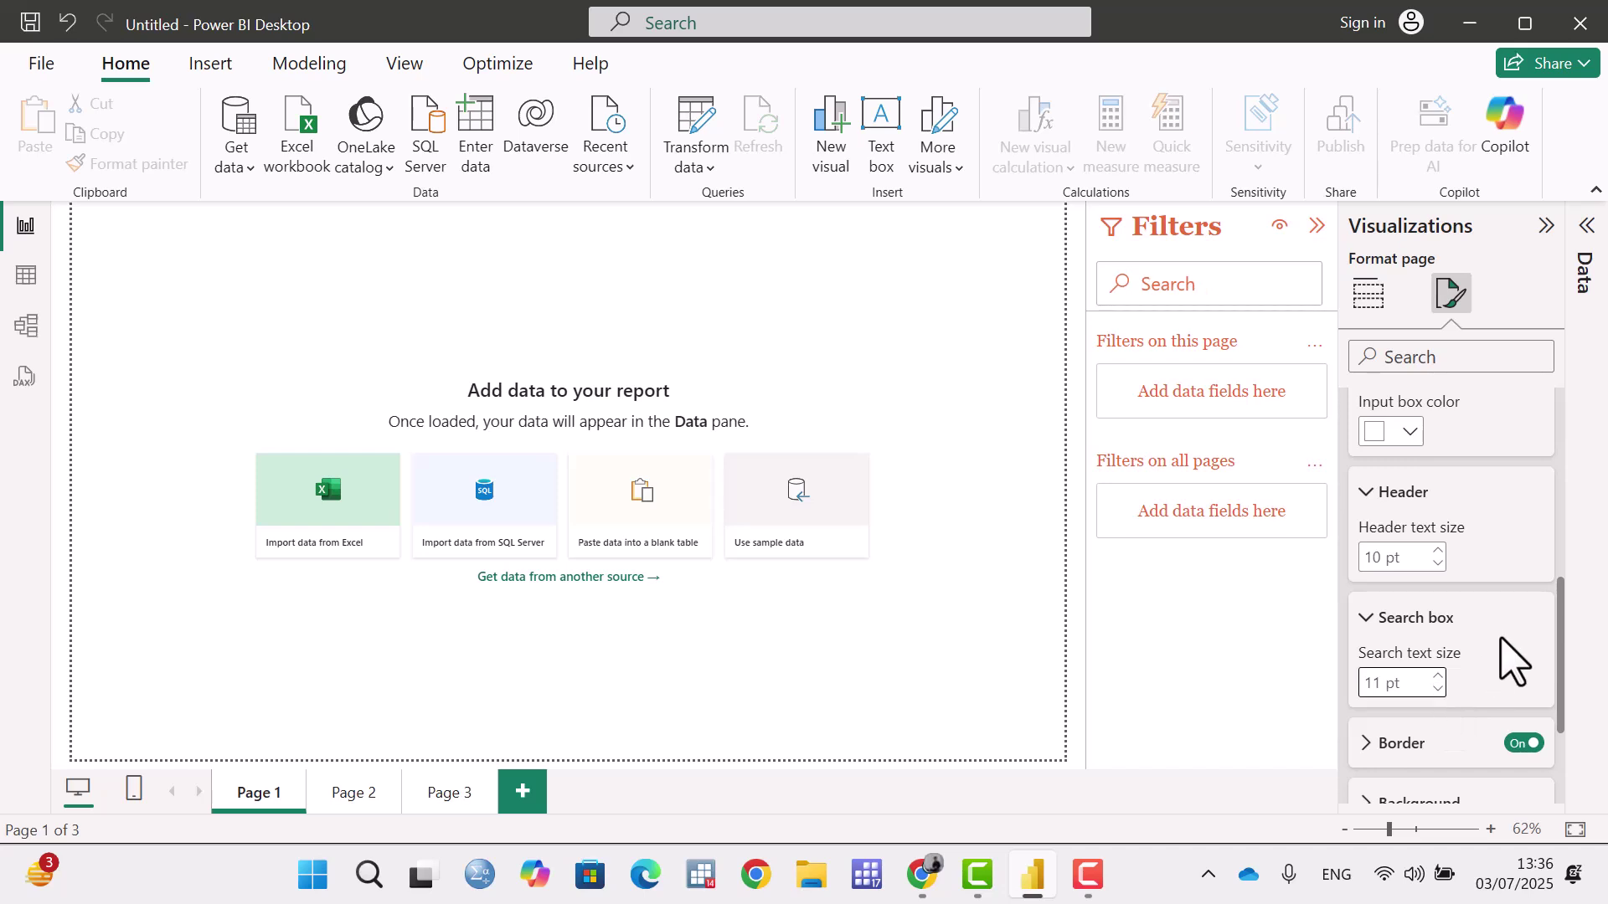
Try the filter pane with its border off, turn the border back on, and expand the pane's background settings.
scroll(1507, 657, "down", 2)
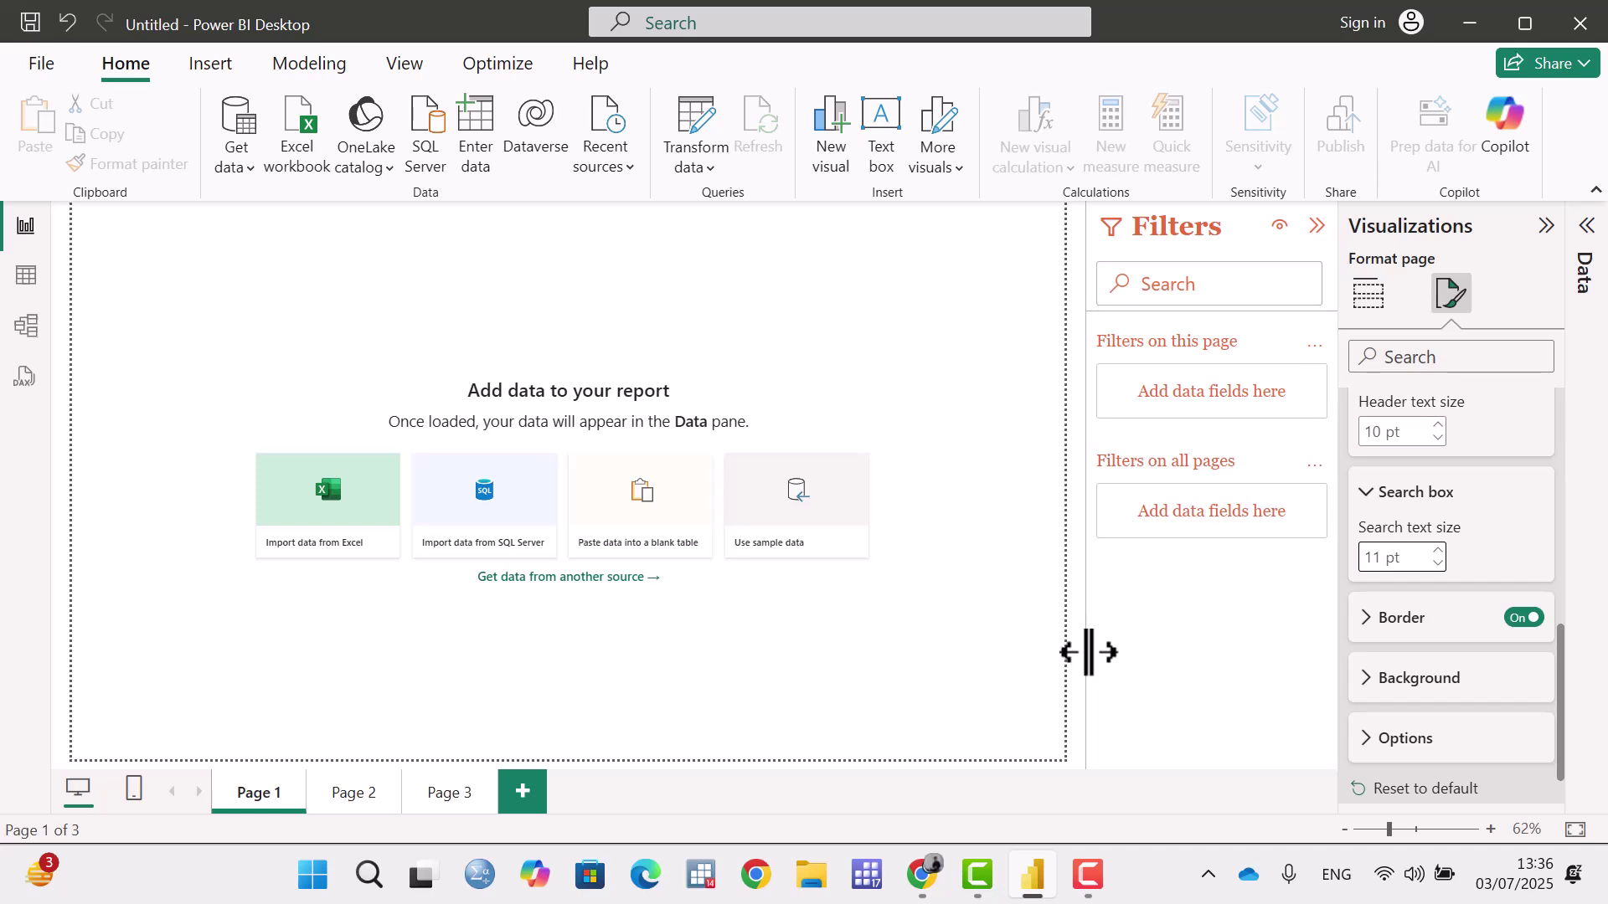
left_click(1522, 620)
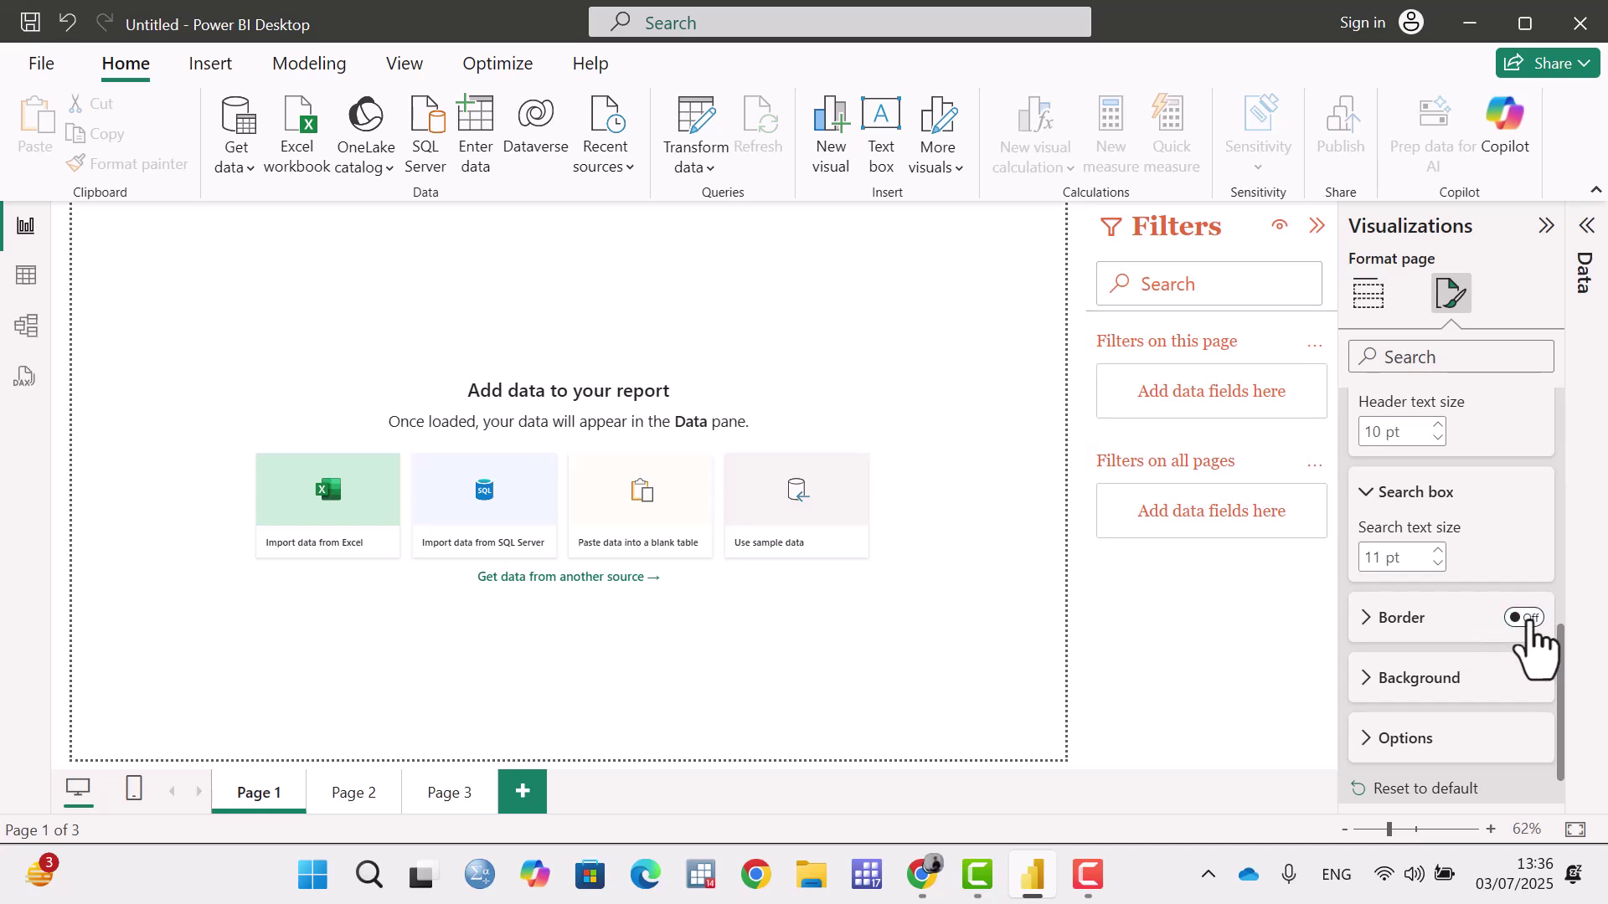
left_click(1524, 619)
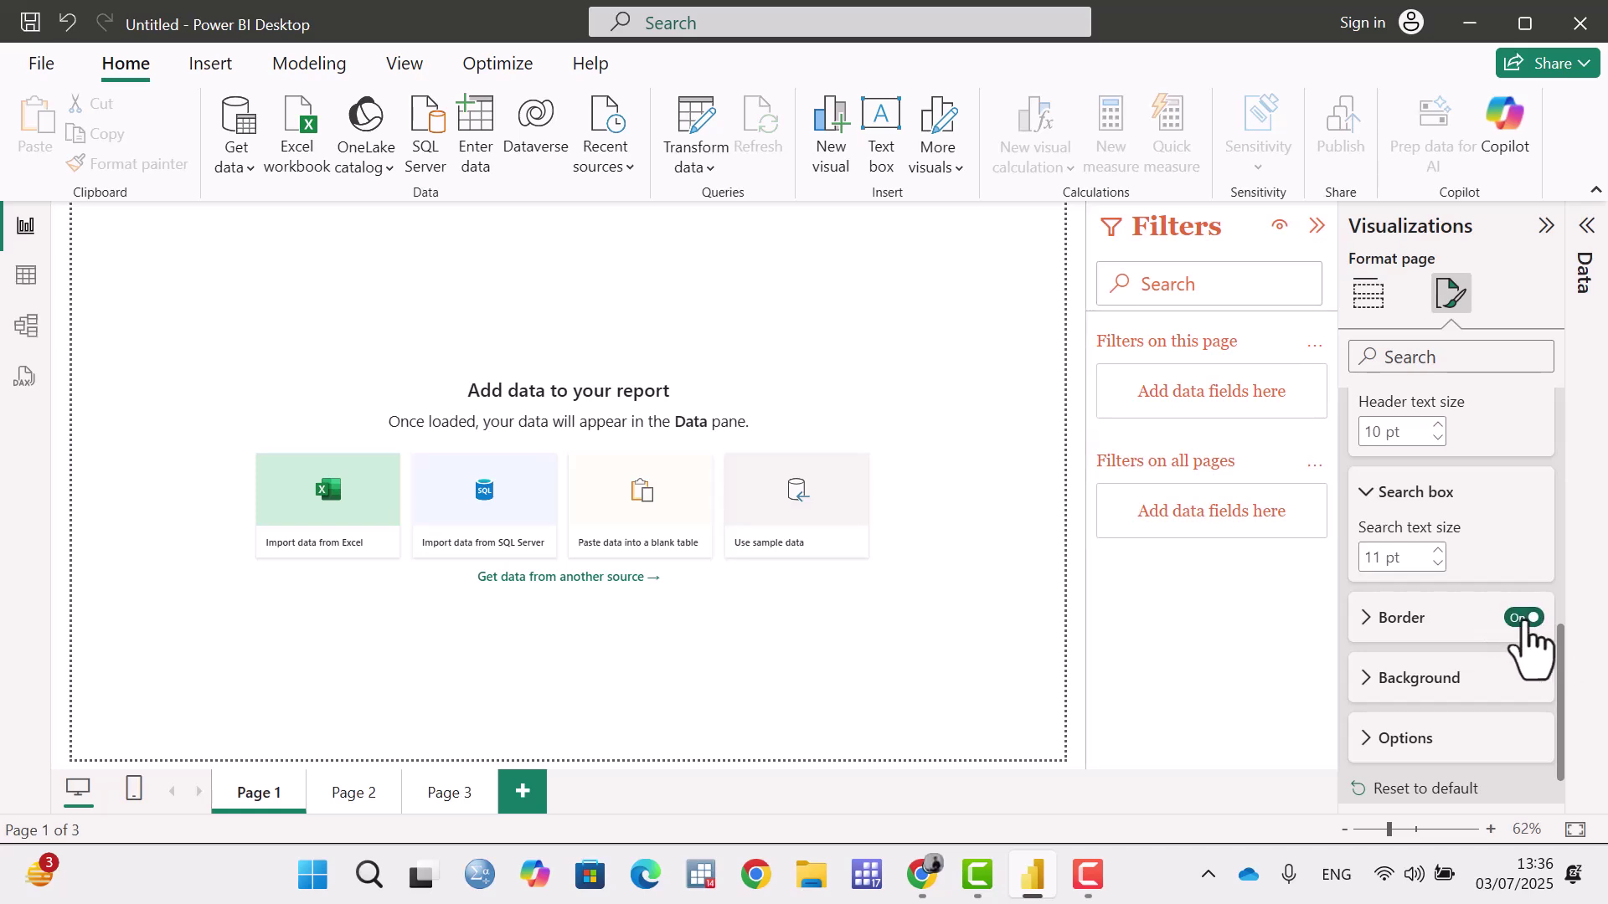
left_click(1518, 622)
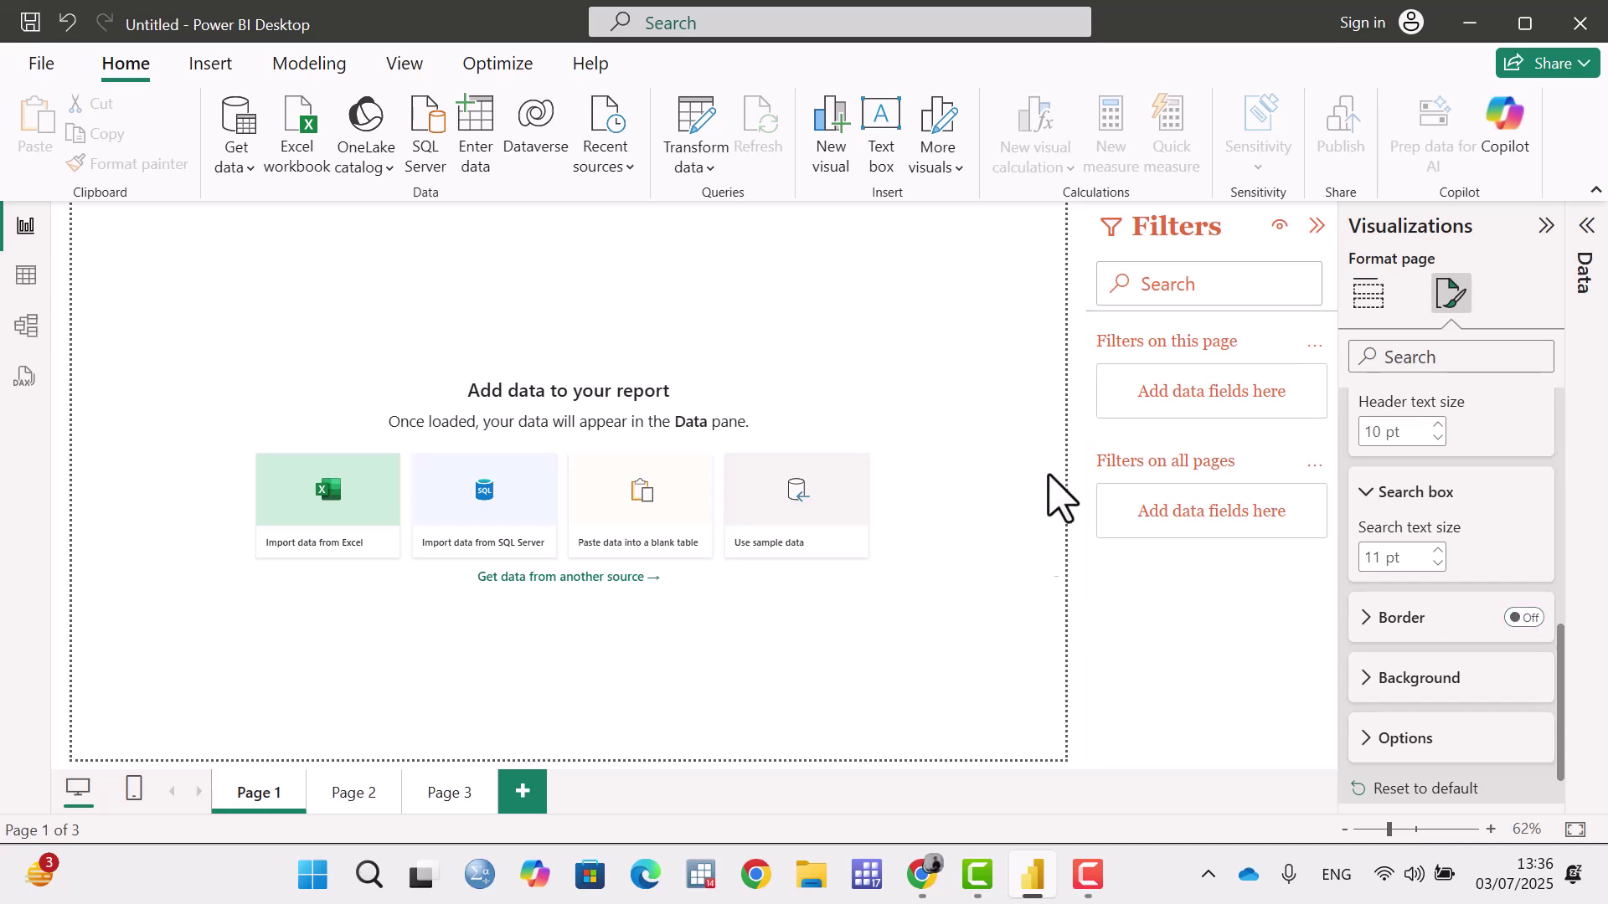
scroll(1541, 670, "down", 1)
left_click(1363, 624)
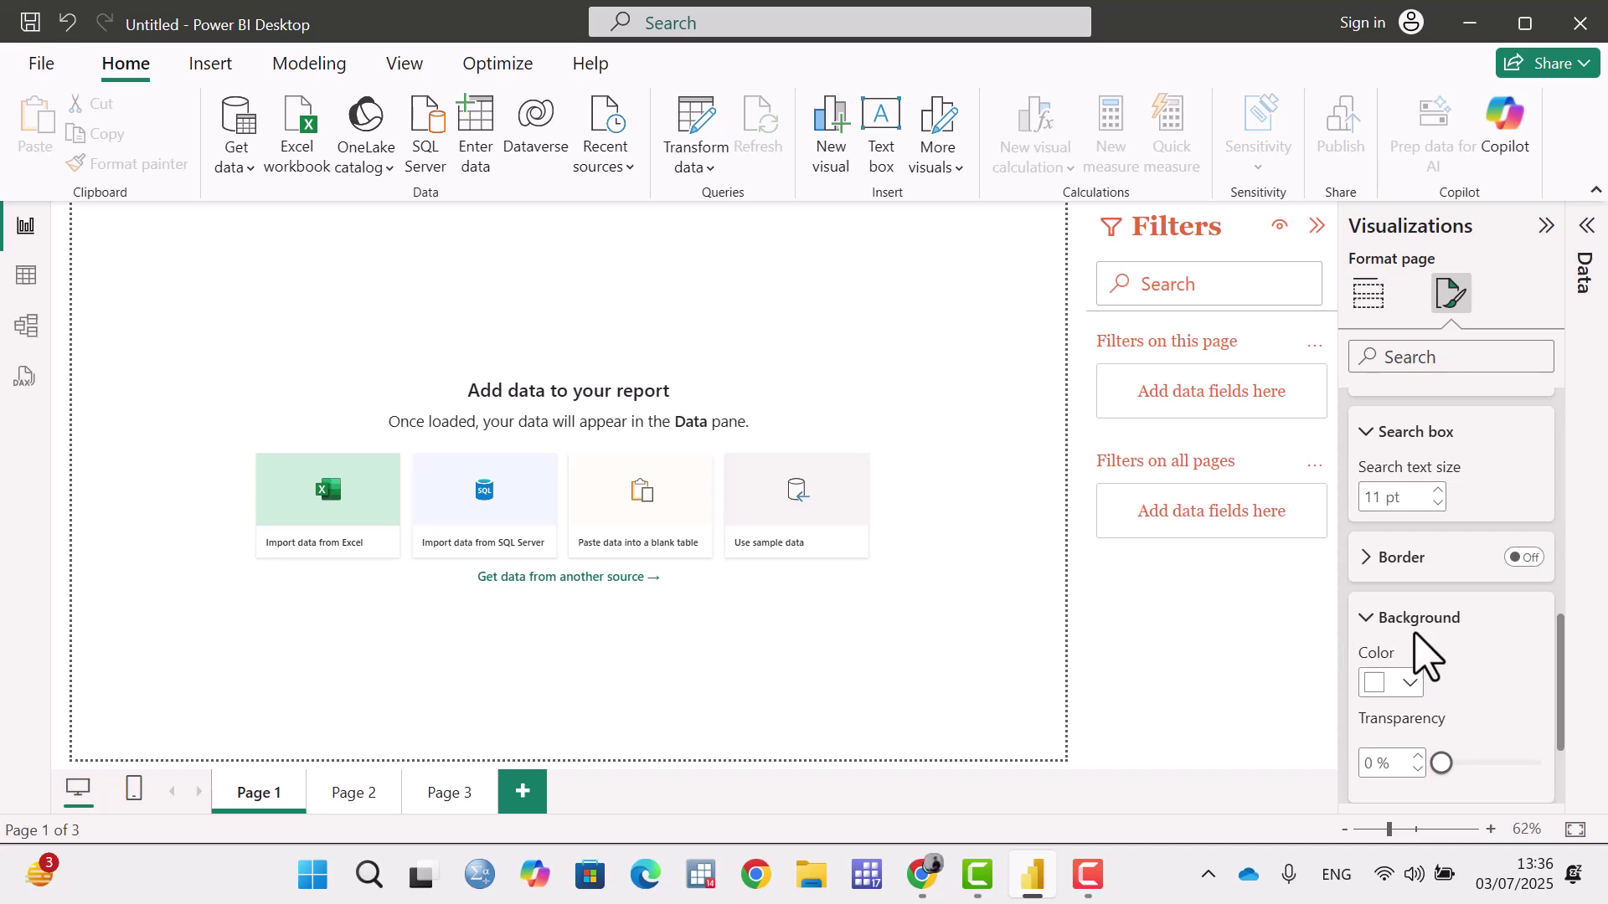
scroll(1426, 656, "down", 2)
left_click(1522, 431)
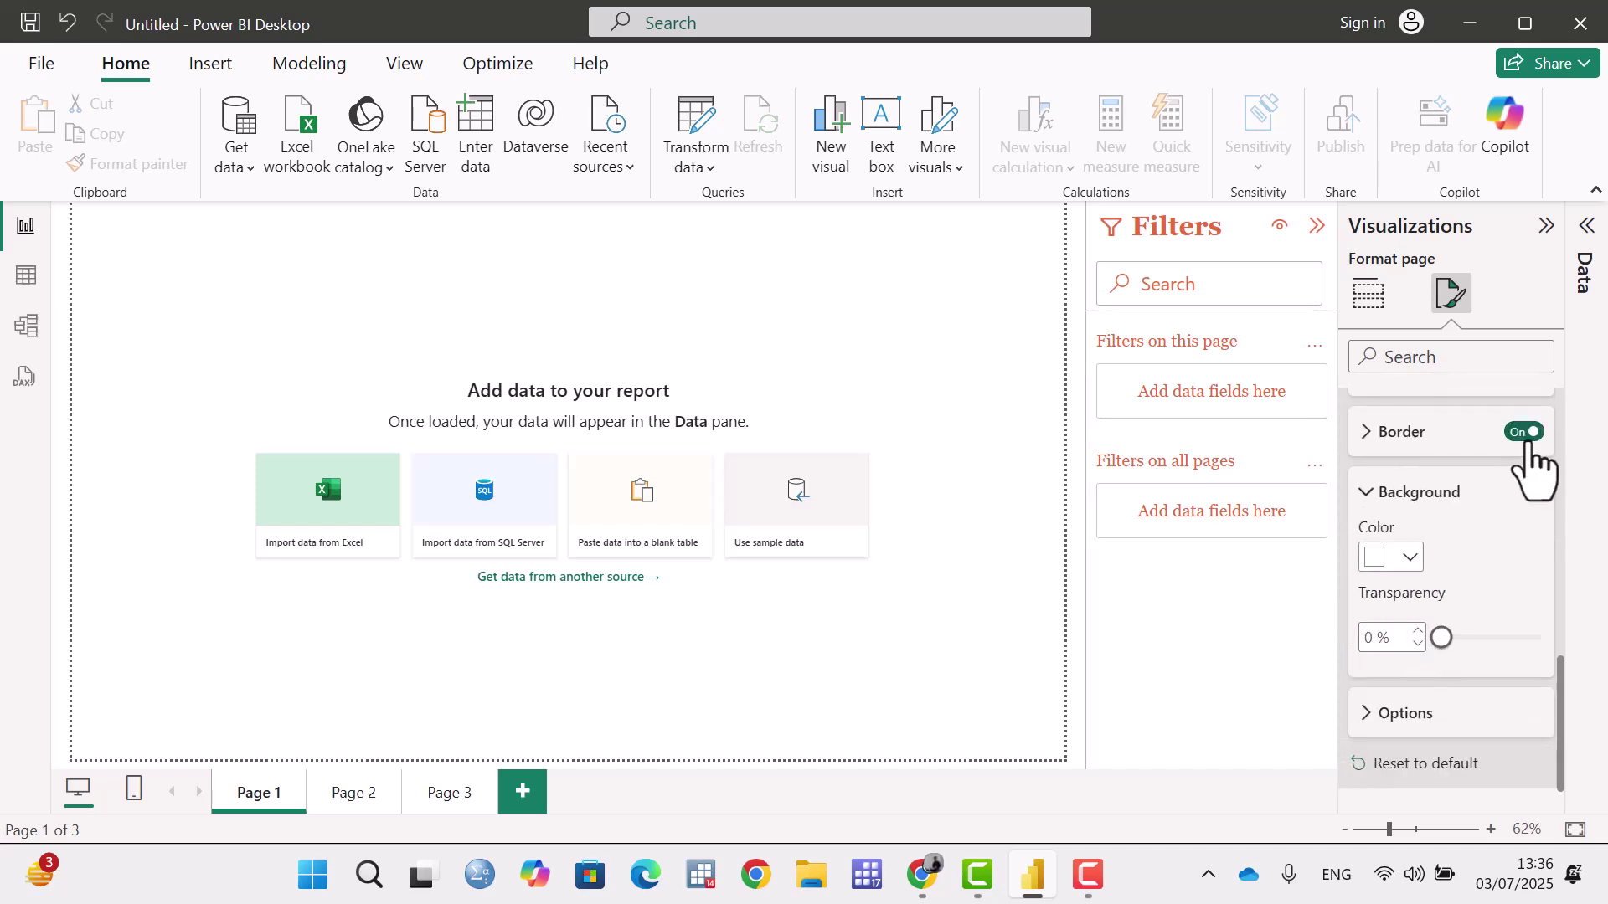
Try a blue filter pane background, return it to white, and set the background transparency to 47%.
left_click(1413, 561)
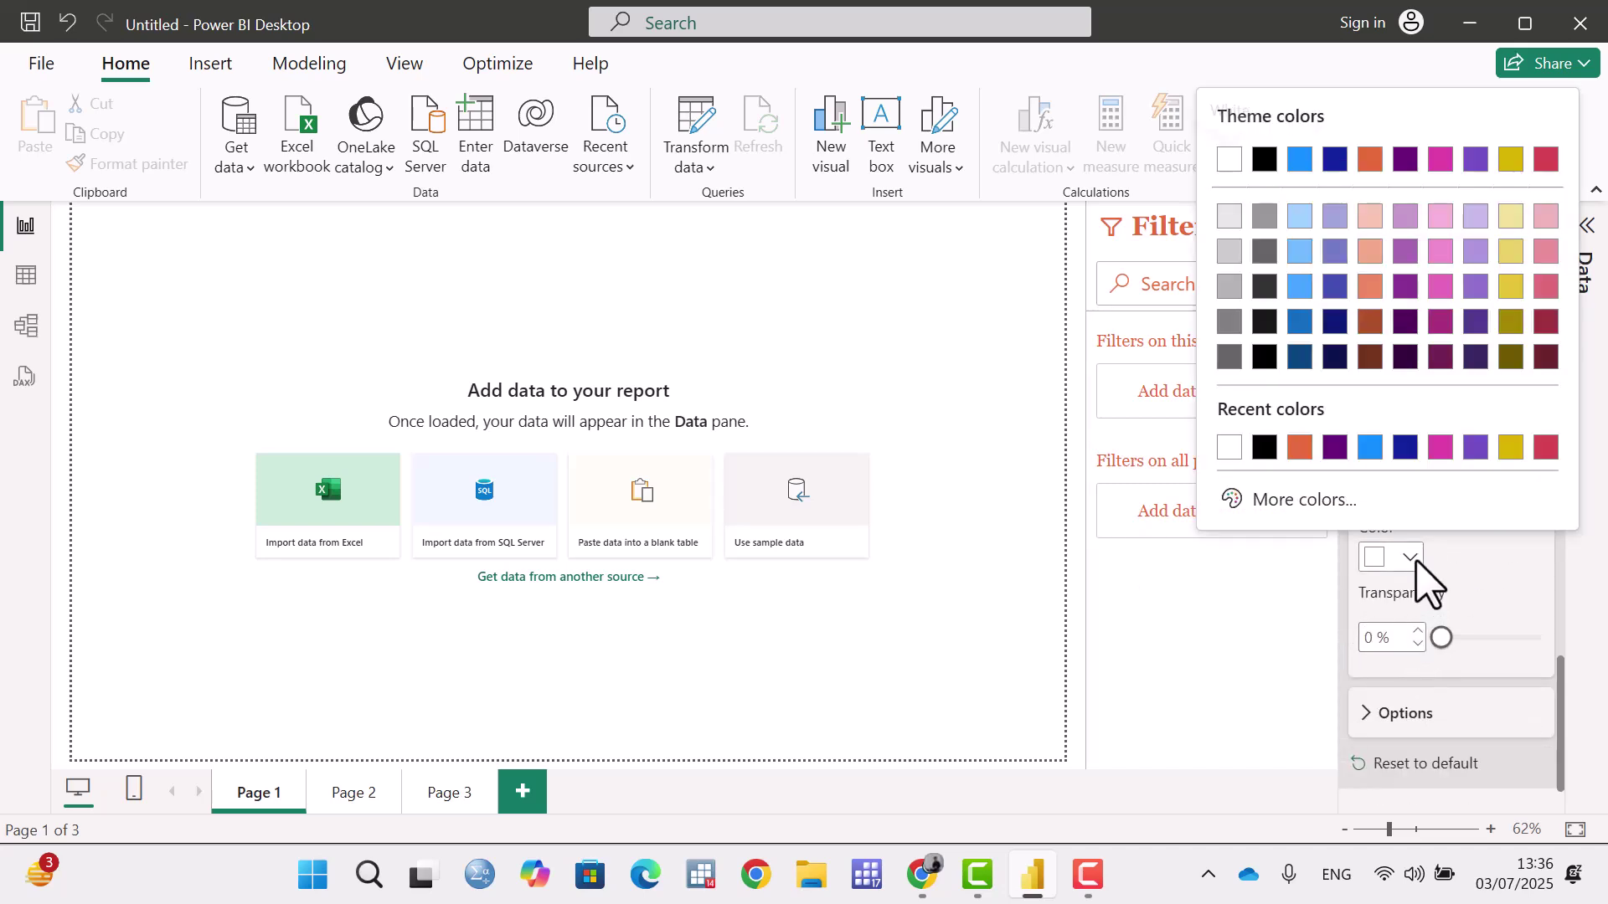
left_click(1370, 447)
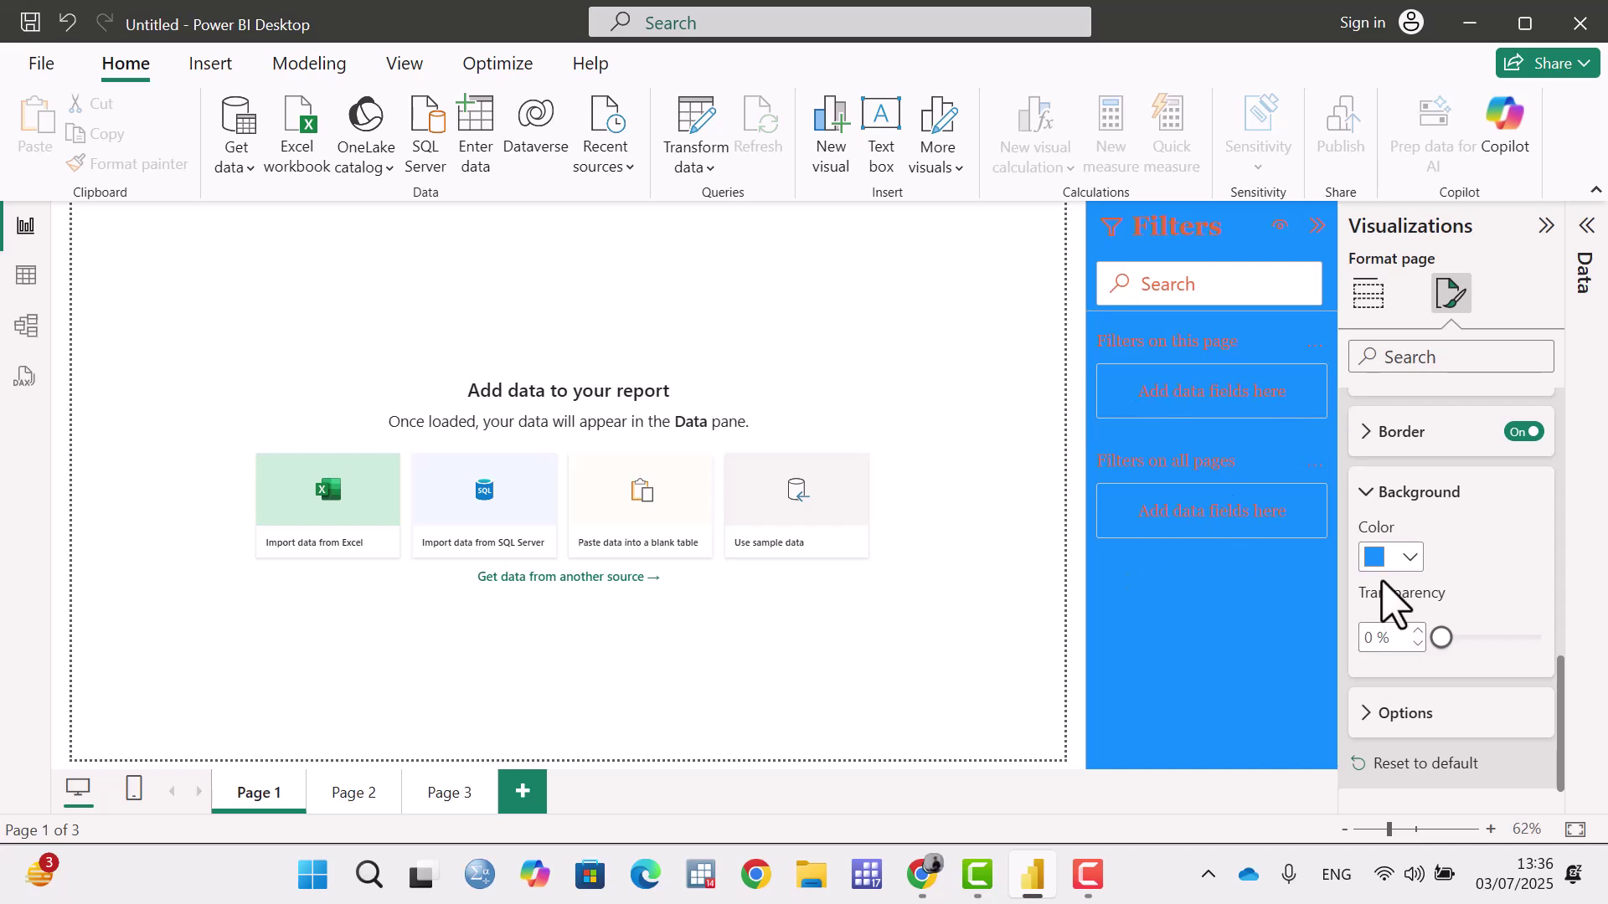
left_click(1410, 559)
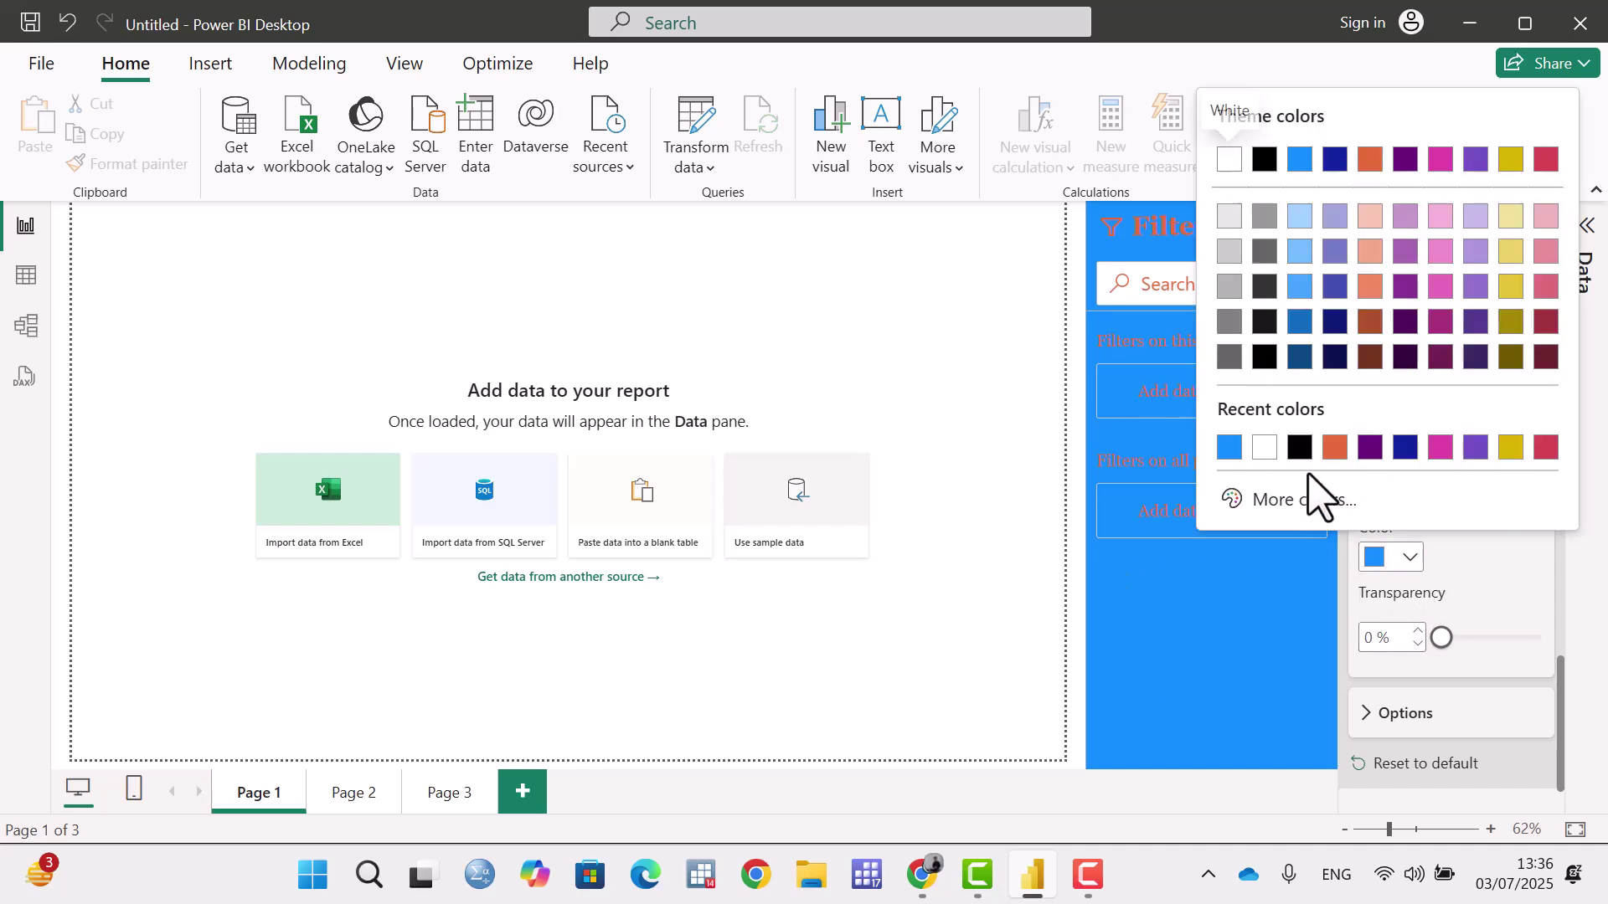
left_click(1265, 450)
scroll(1495, 636, "down", 1)
left_click_drag(1442, 603, 1488, 603)
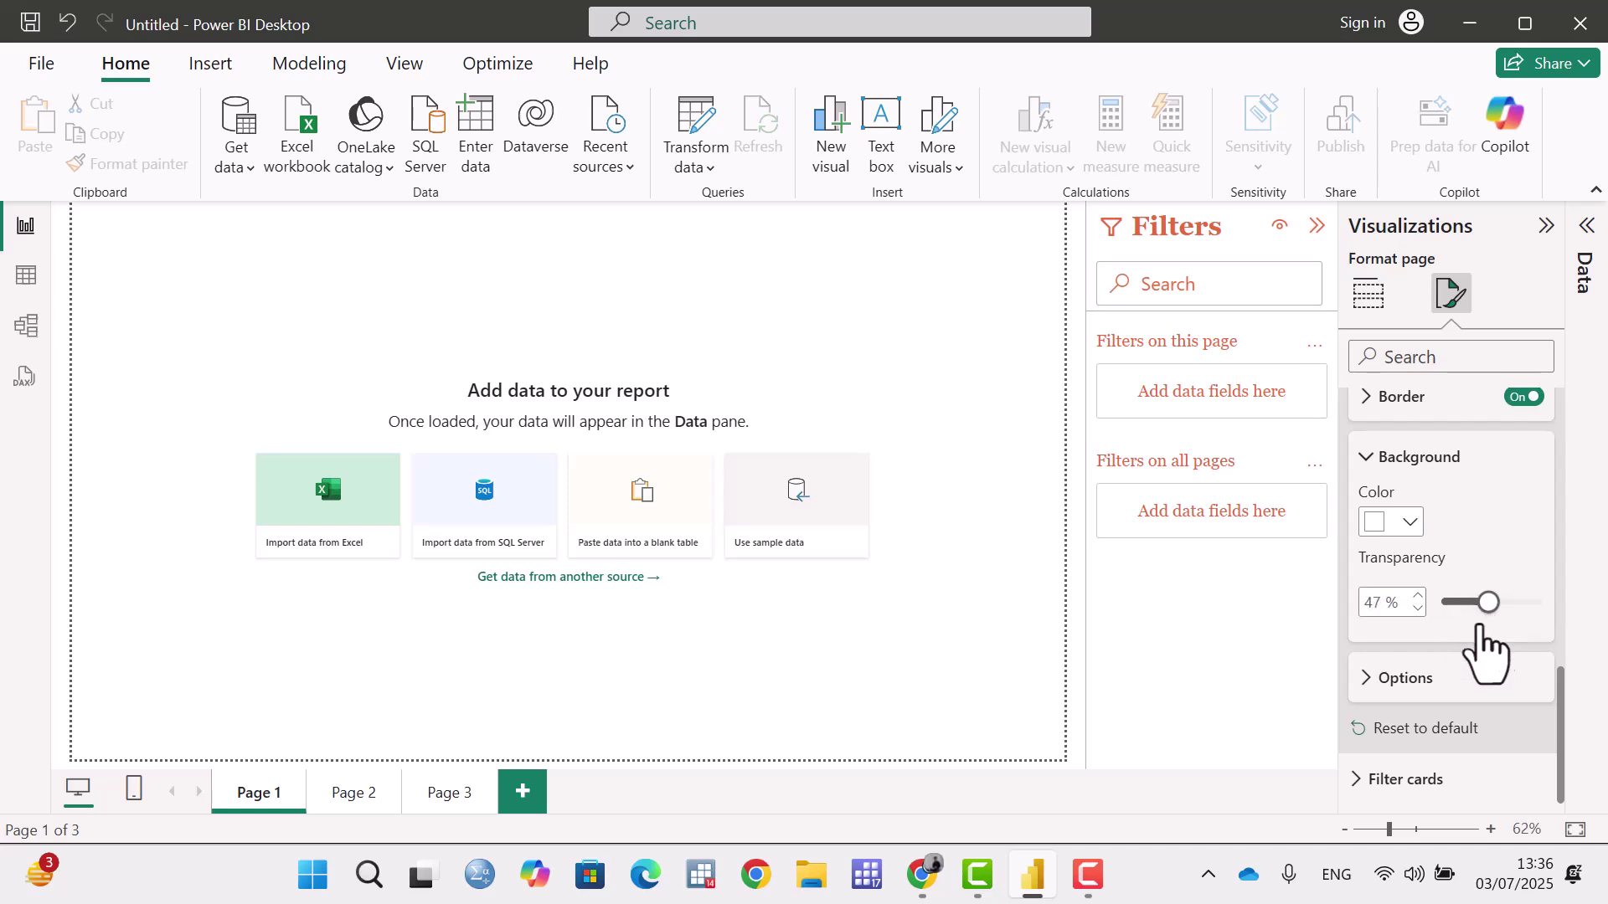
Set the filter pane's width to 185 px and its Apply and checkboxes color to purple.
left_click(1373, 680)
scroll(1450, 656, "down", 2)
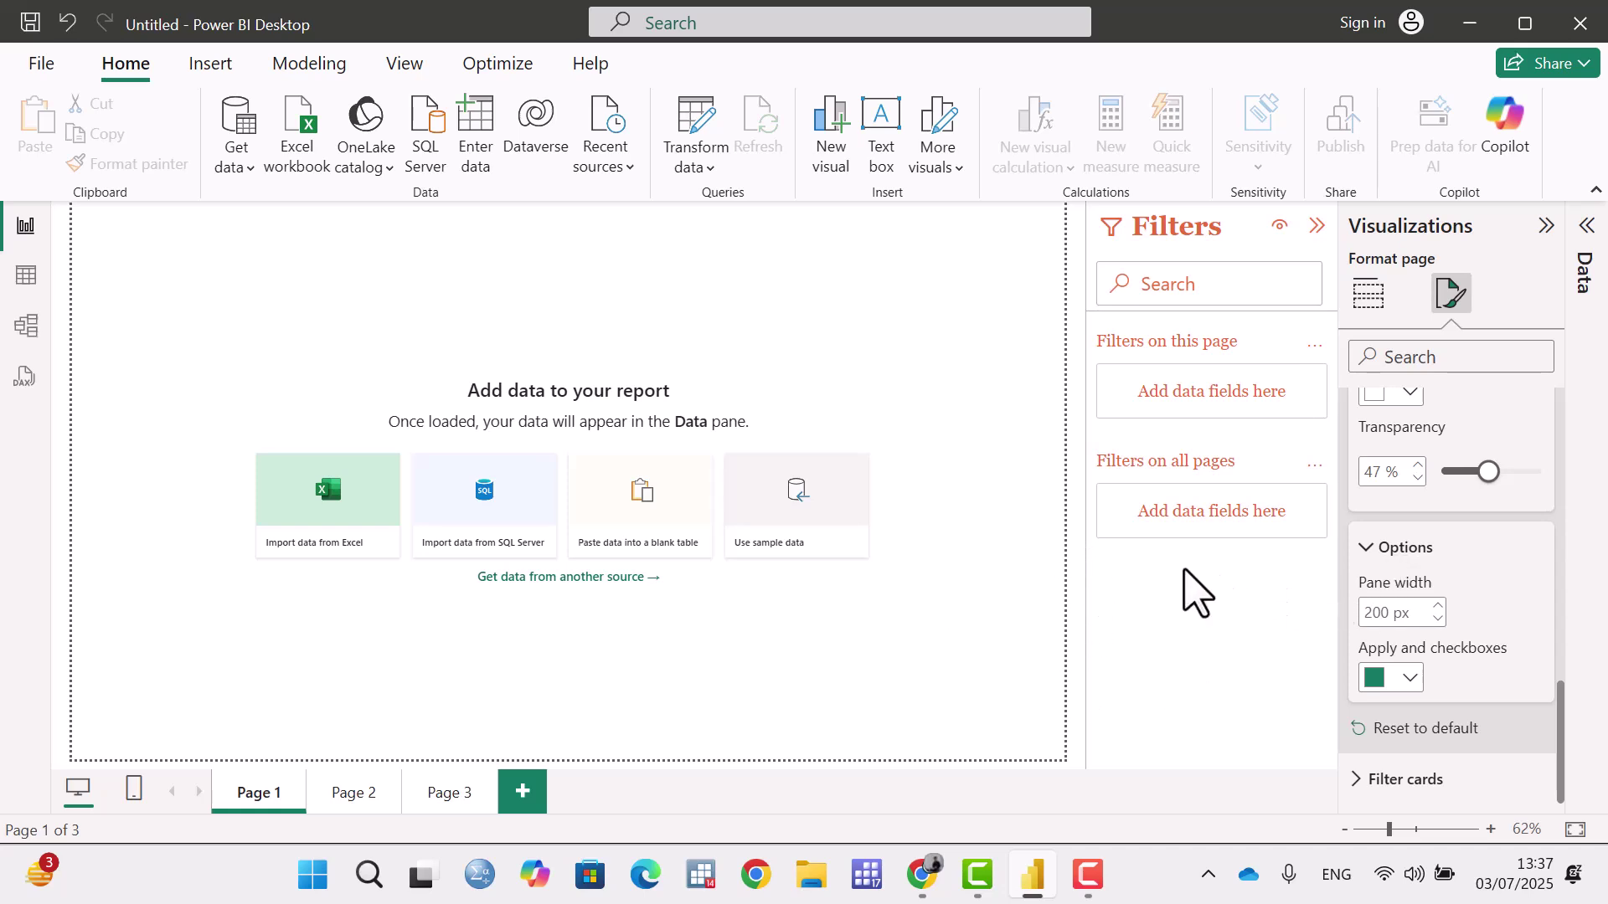
left_click_drag(1088, 569, 1137, 577)
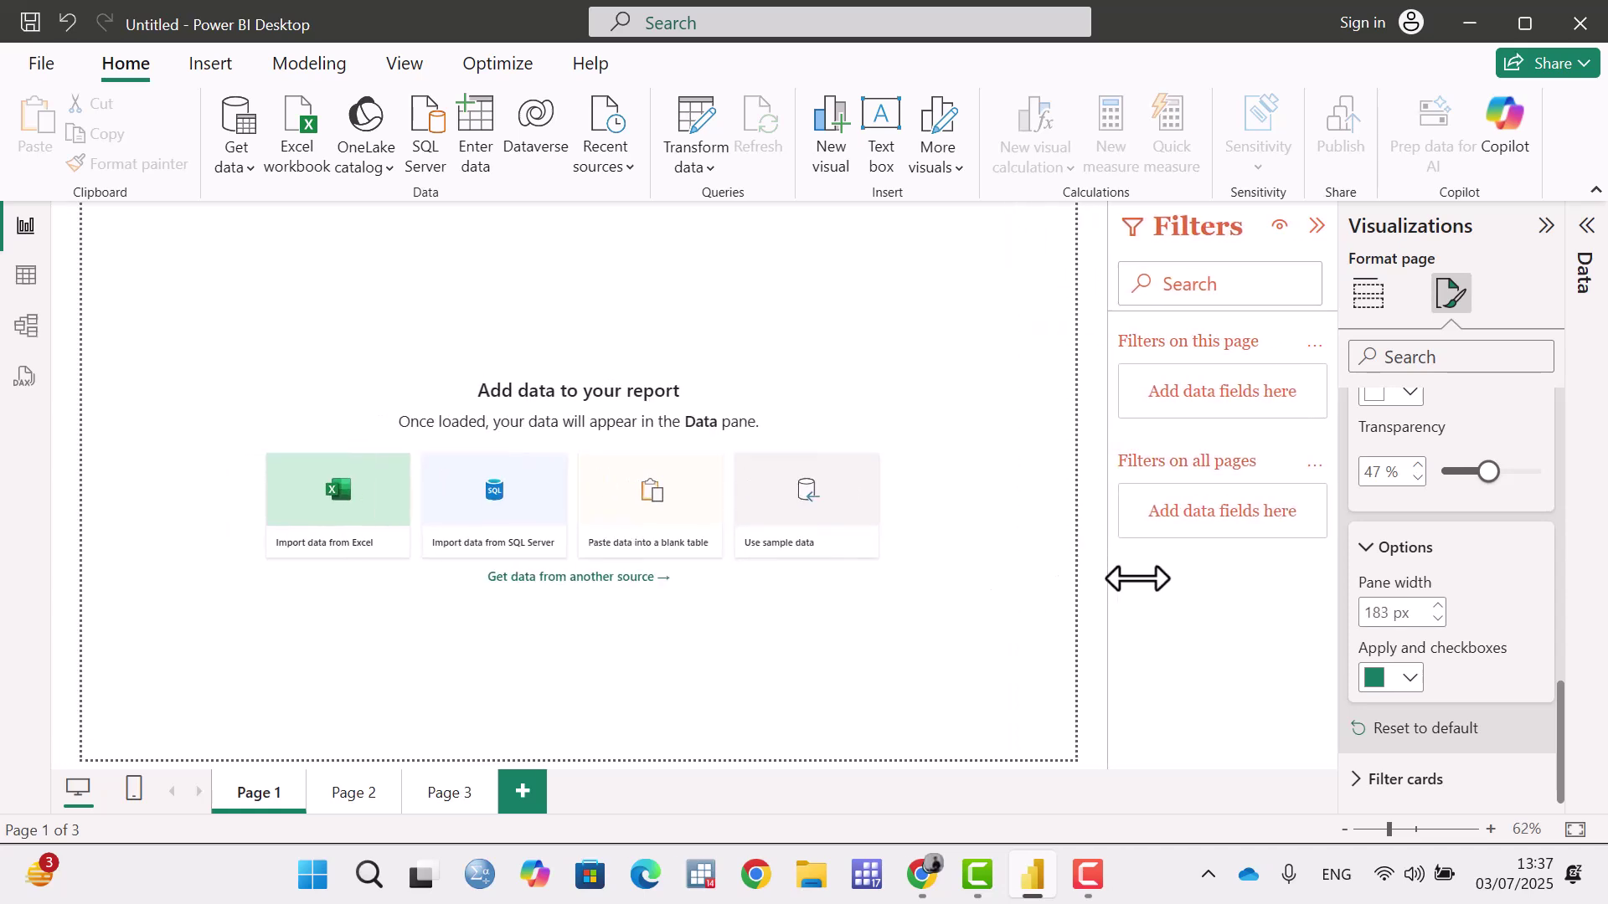
left_click(1437, 606)
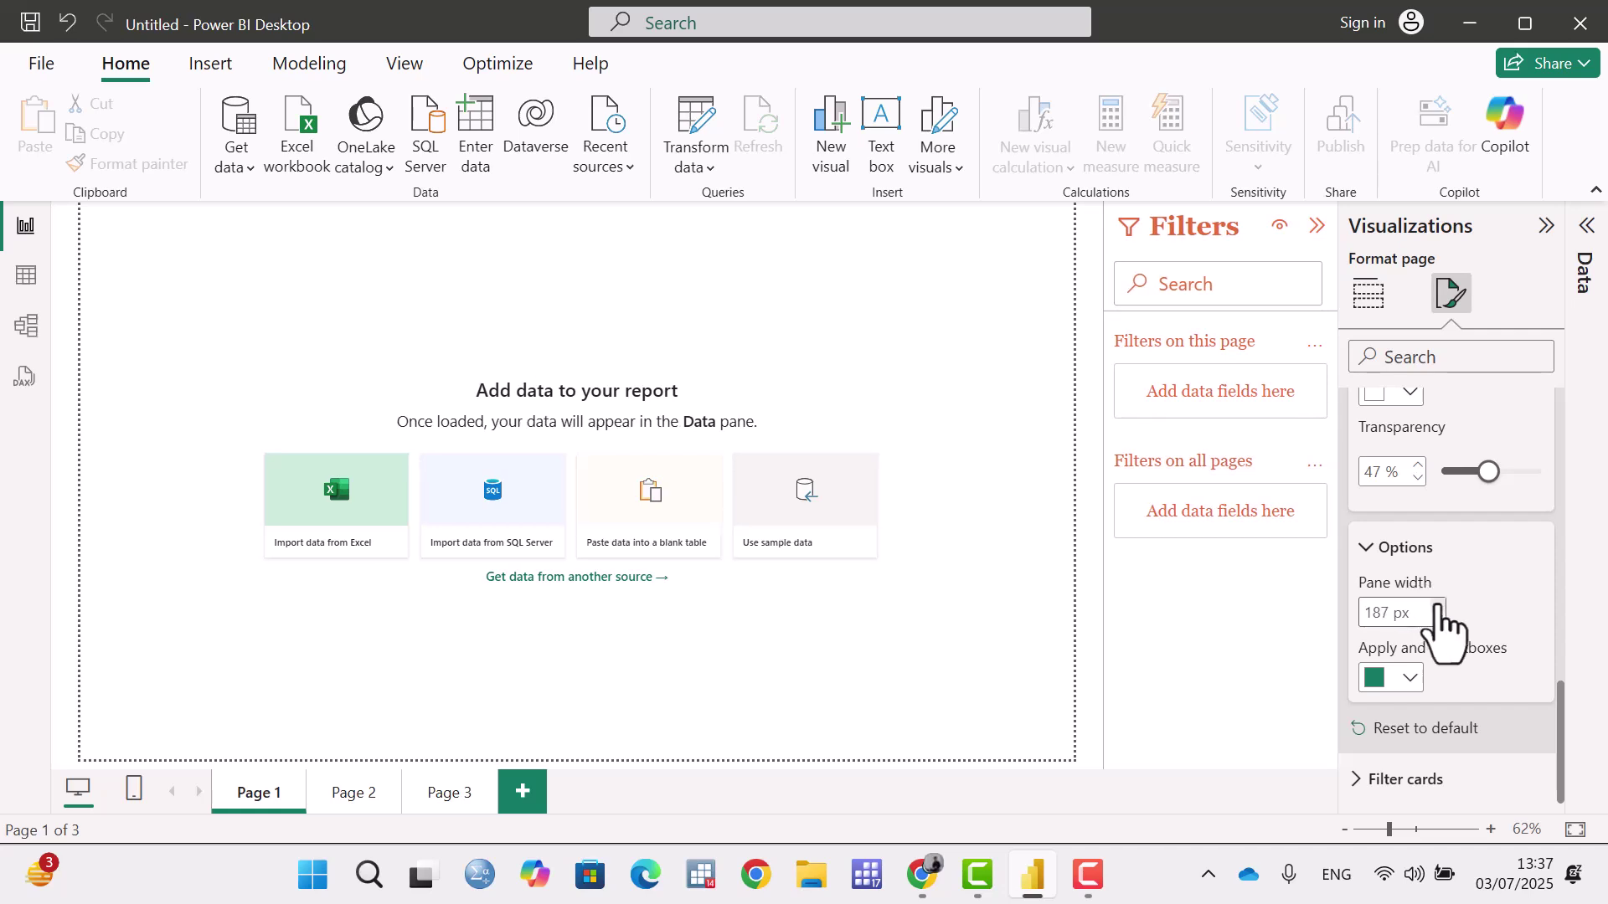
left_click(1437, 606)
left_click(1437, 606)
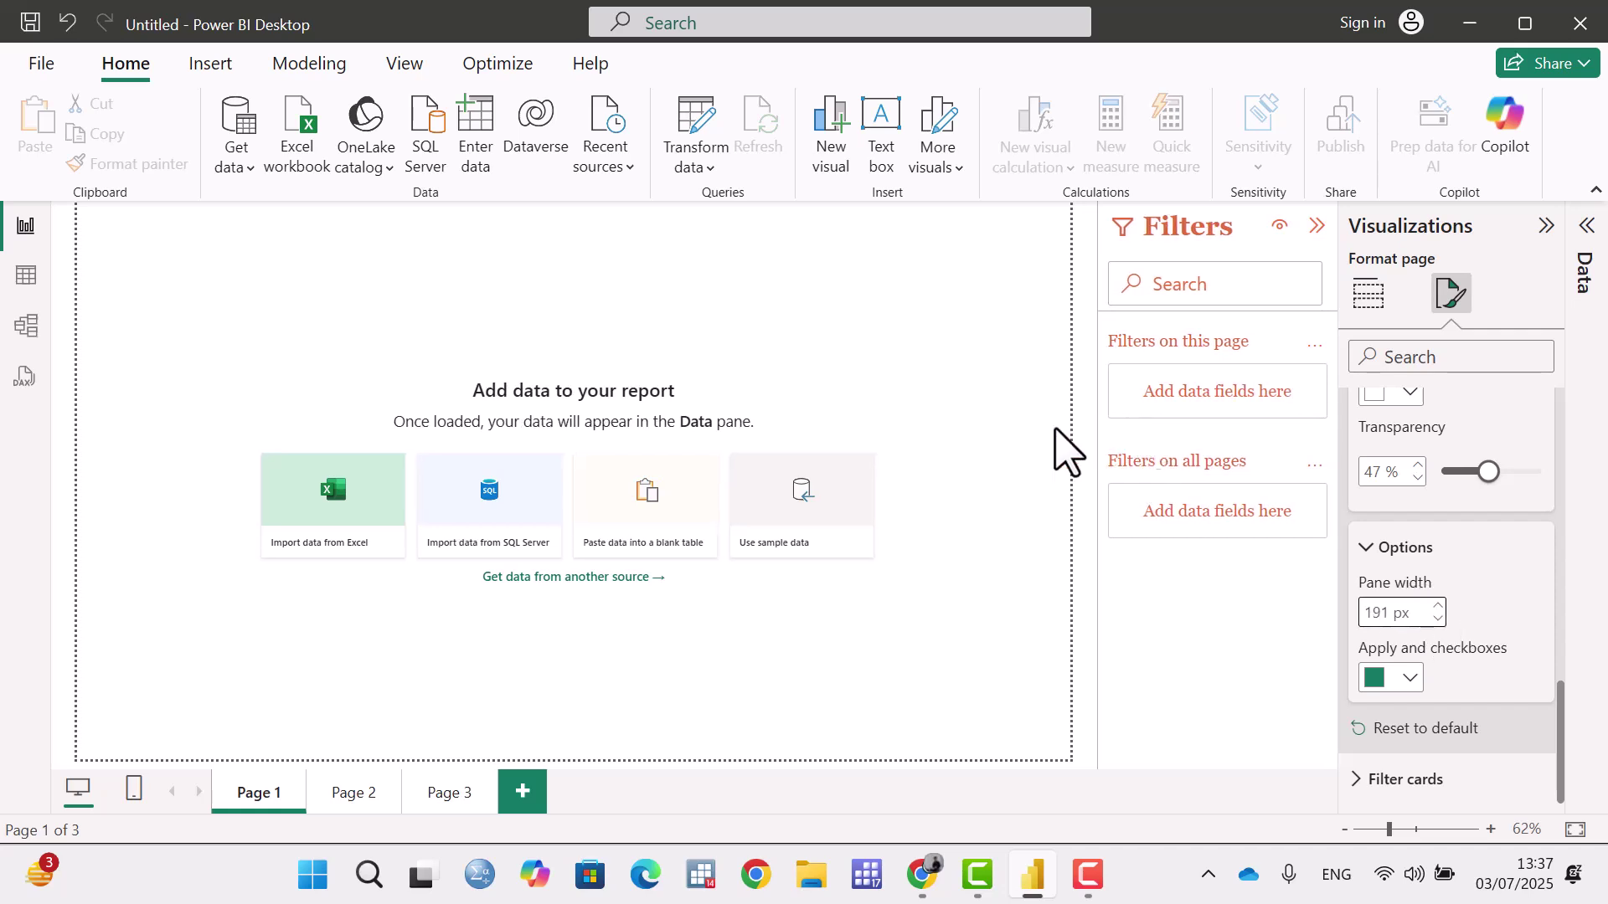
left_click(1437, 620)
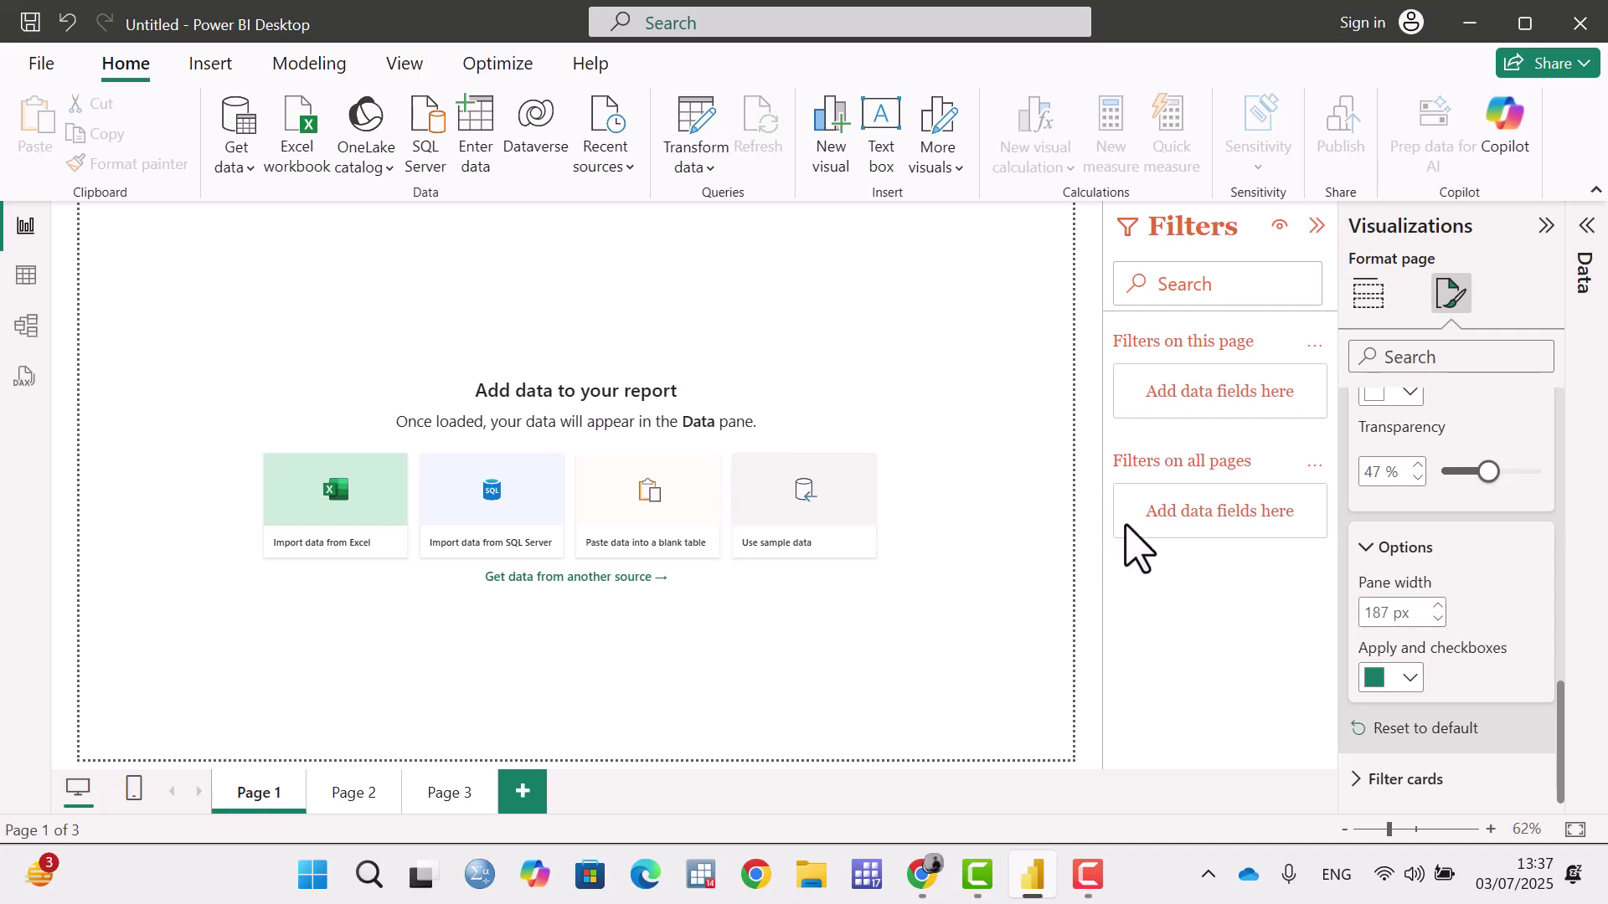
left_click(1437, 621)
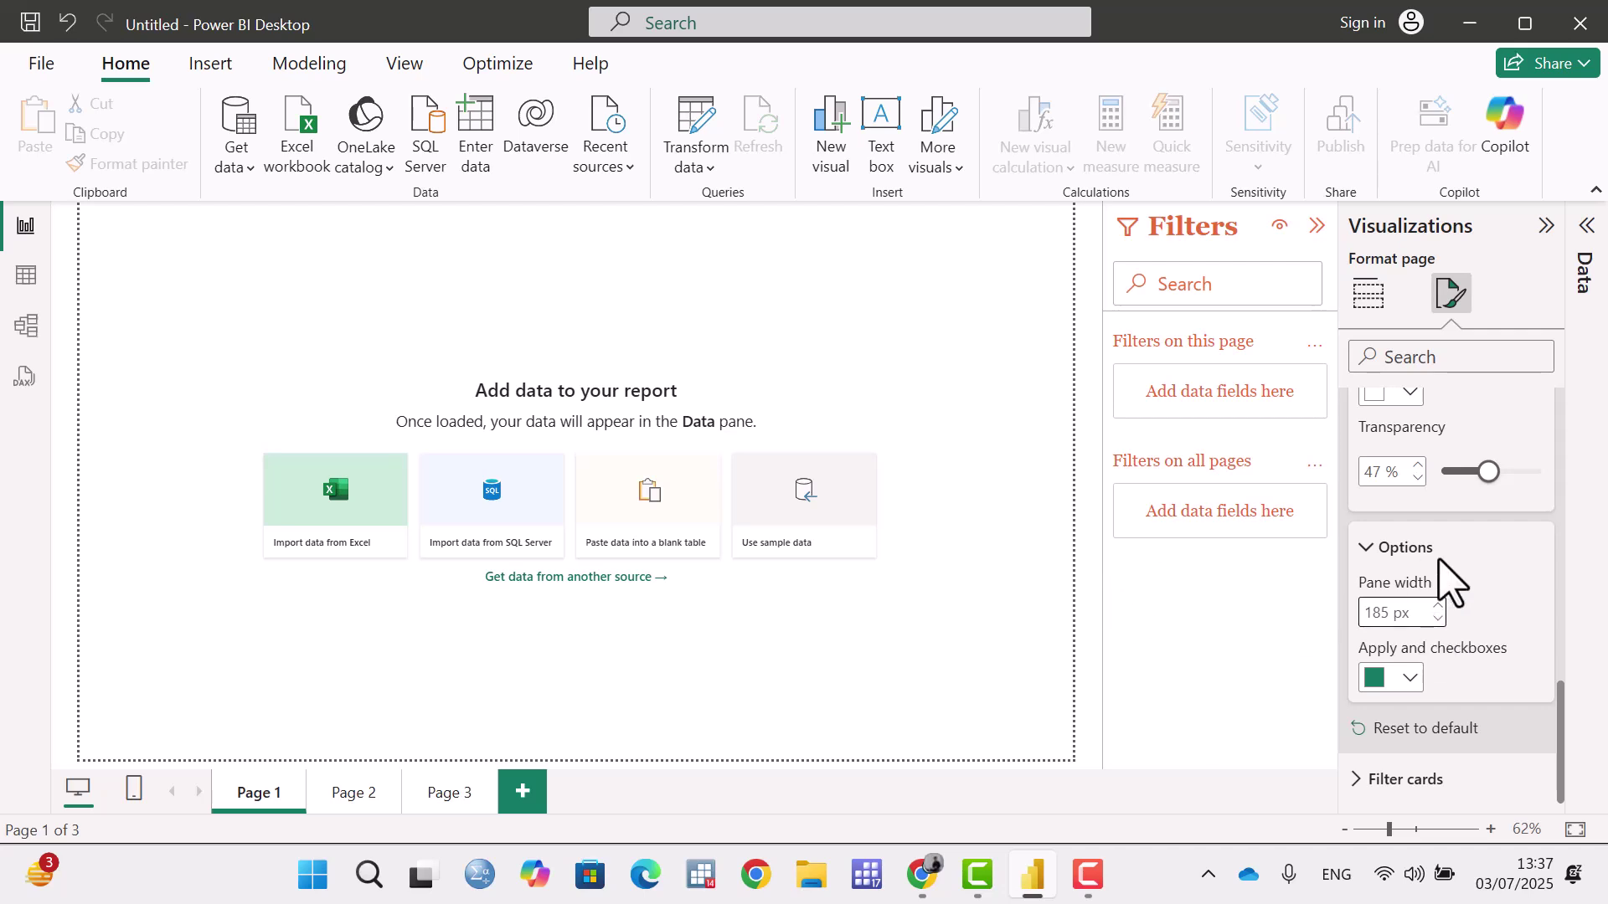
left_click(1410, 678)
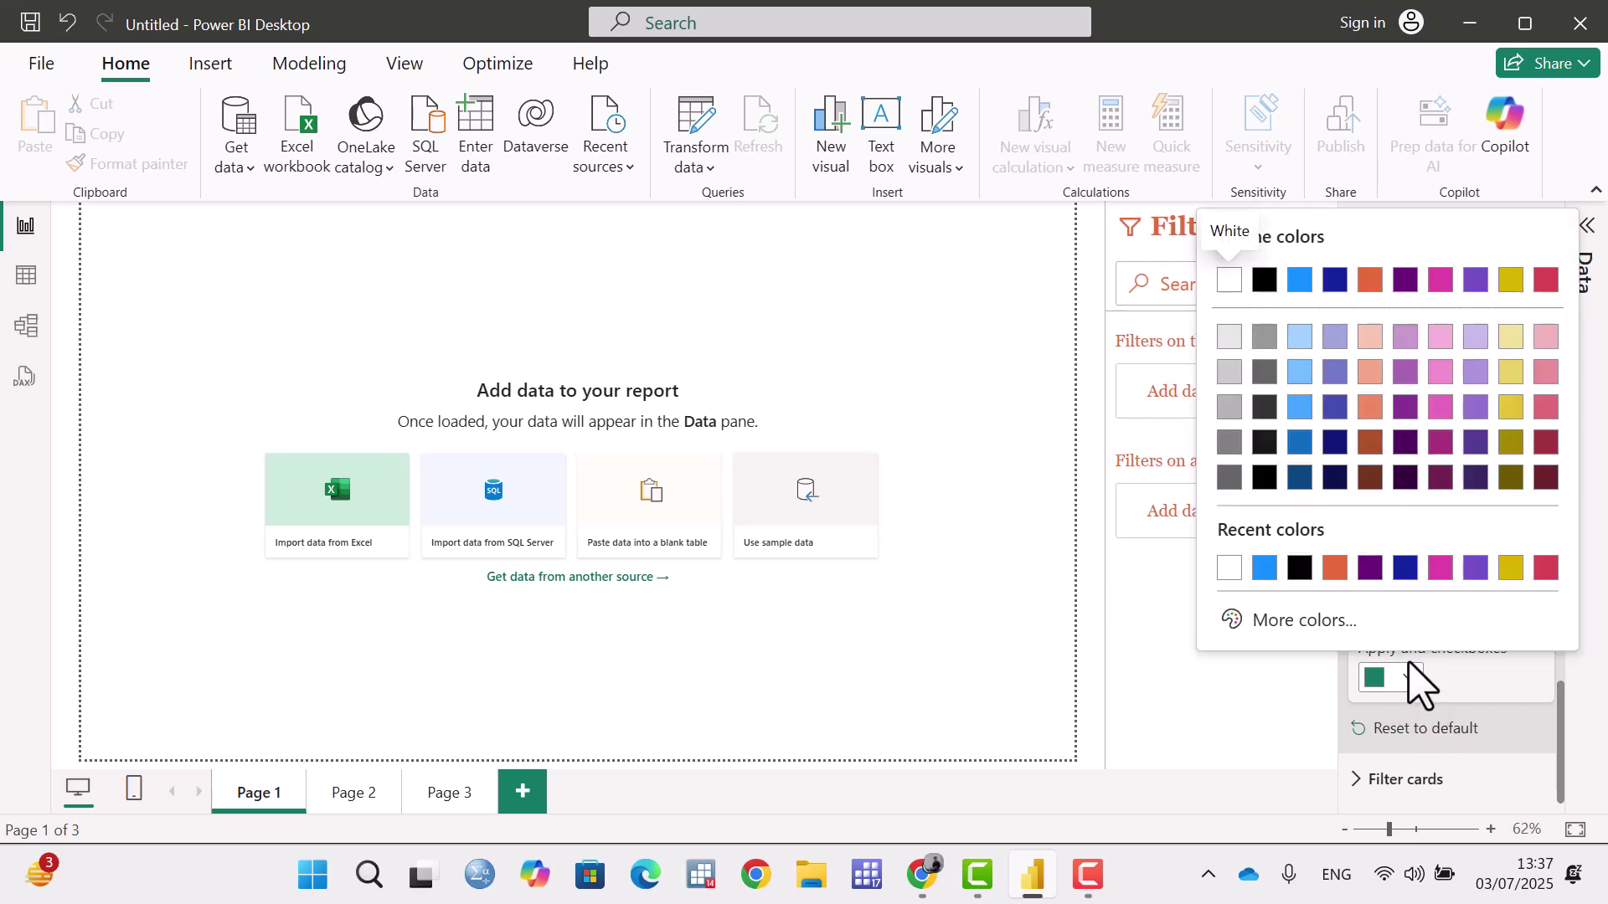
left_click(1370, 568)
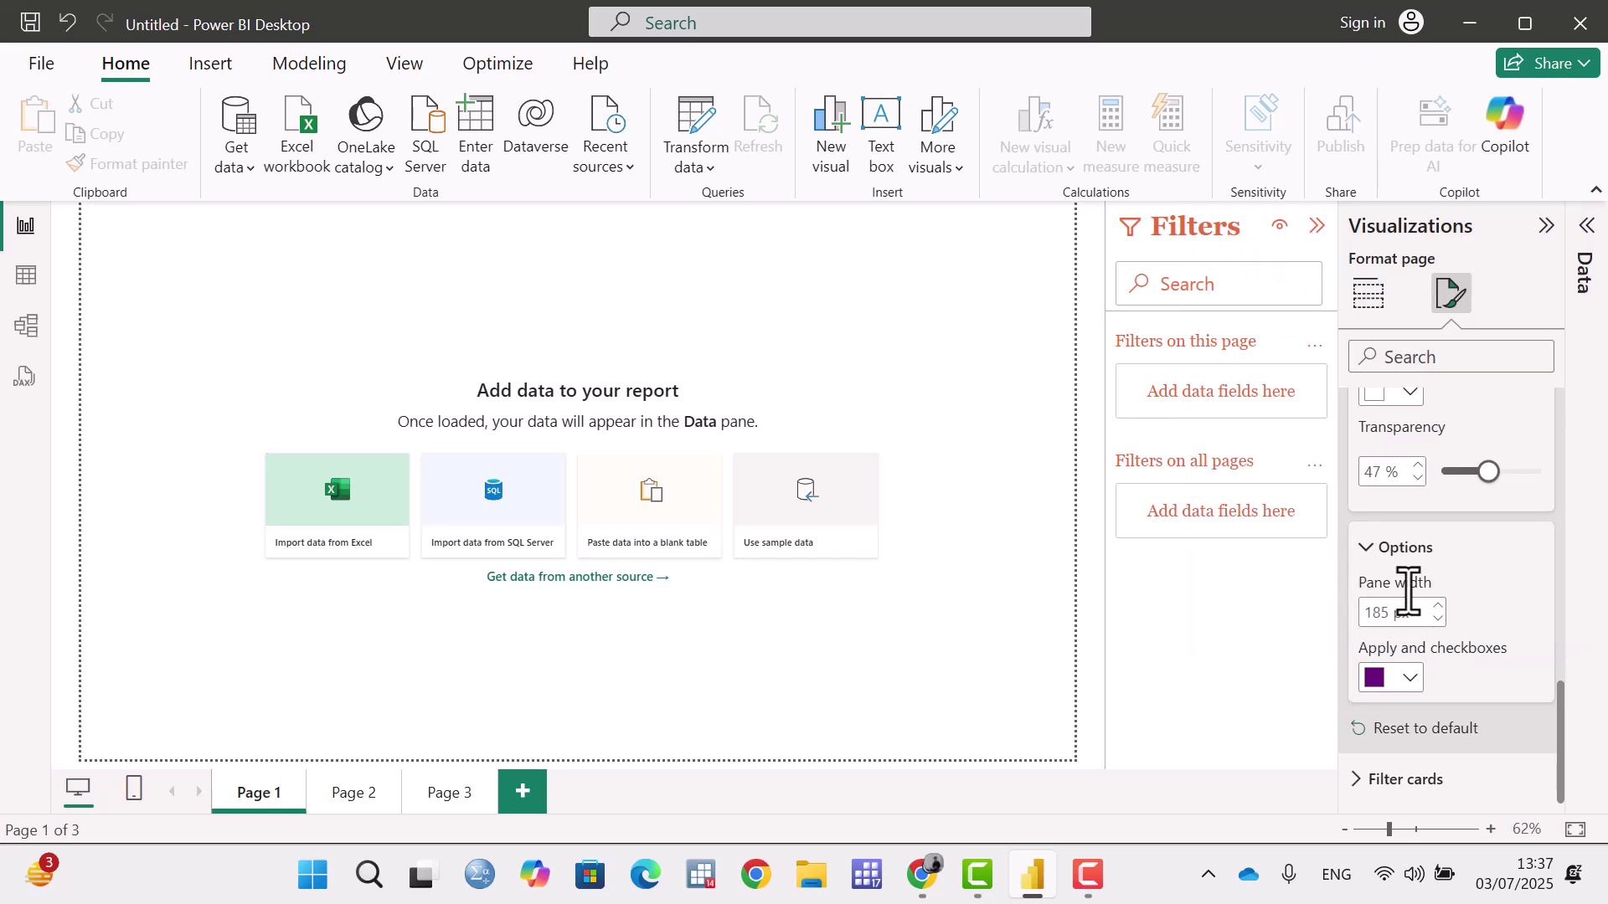
Reset the filter pane settings to default and collapse the Filter pane section.
left_click(1365, 728)
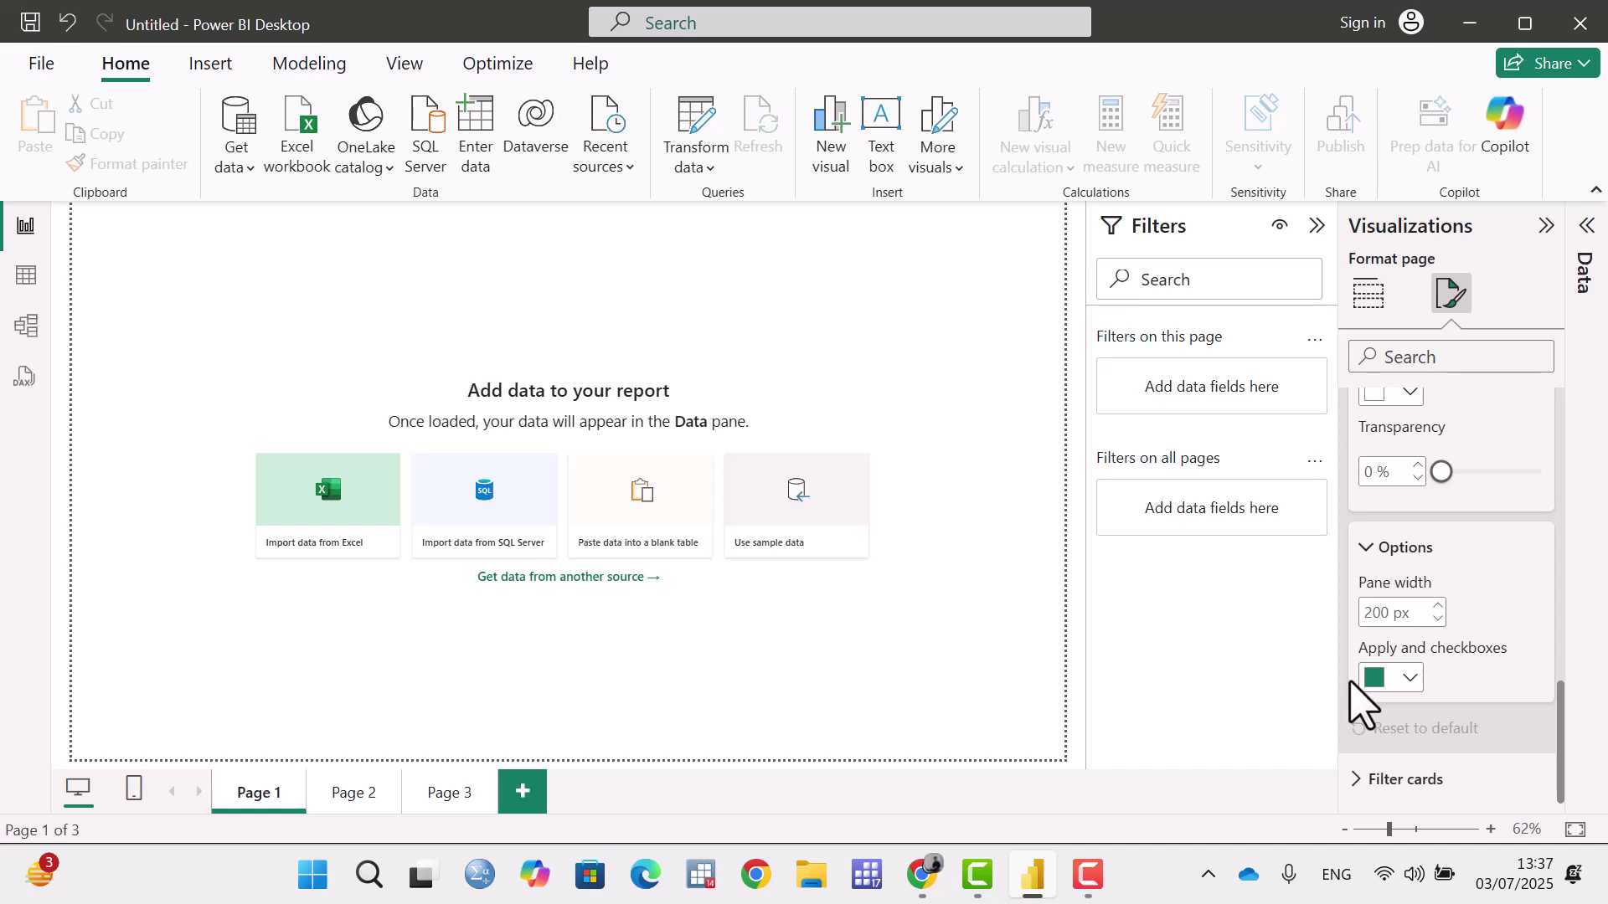
scroll(1361, 688, "up", 6)
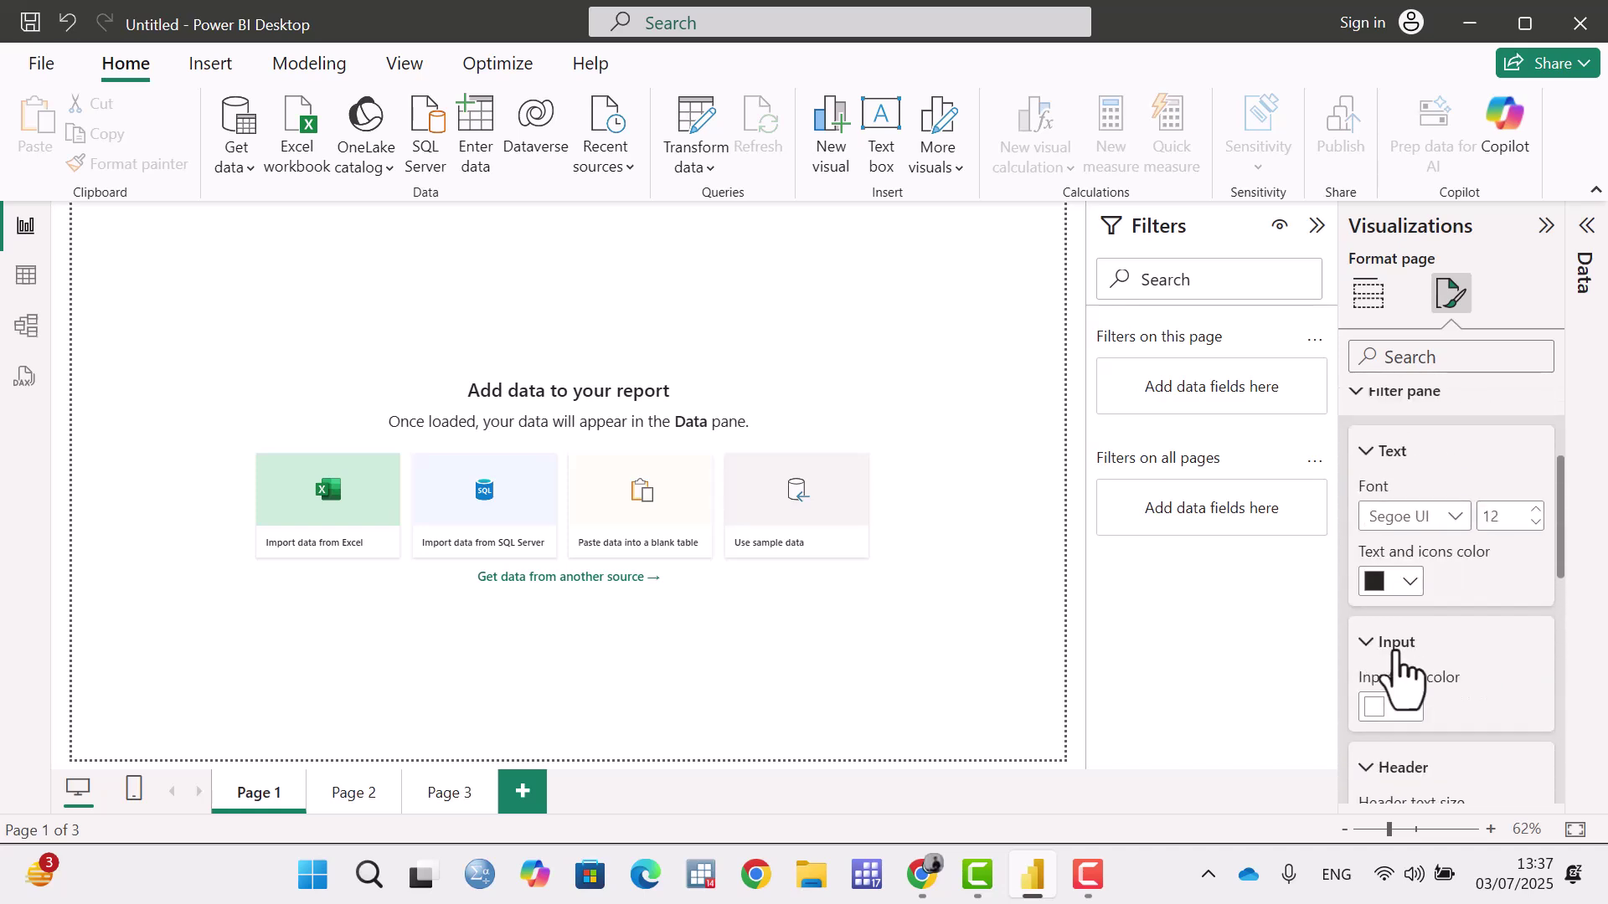
left_click(1354, 620)
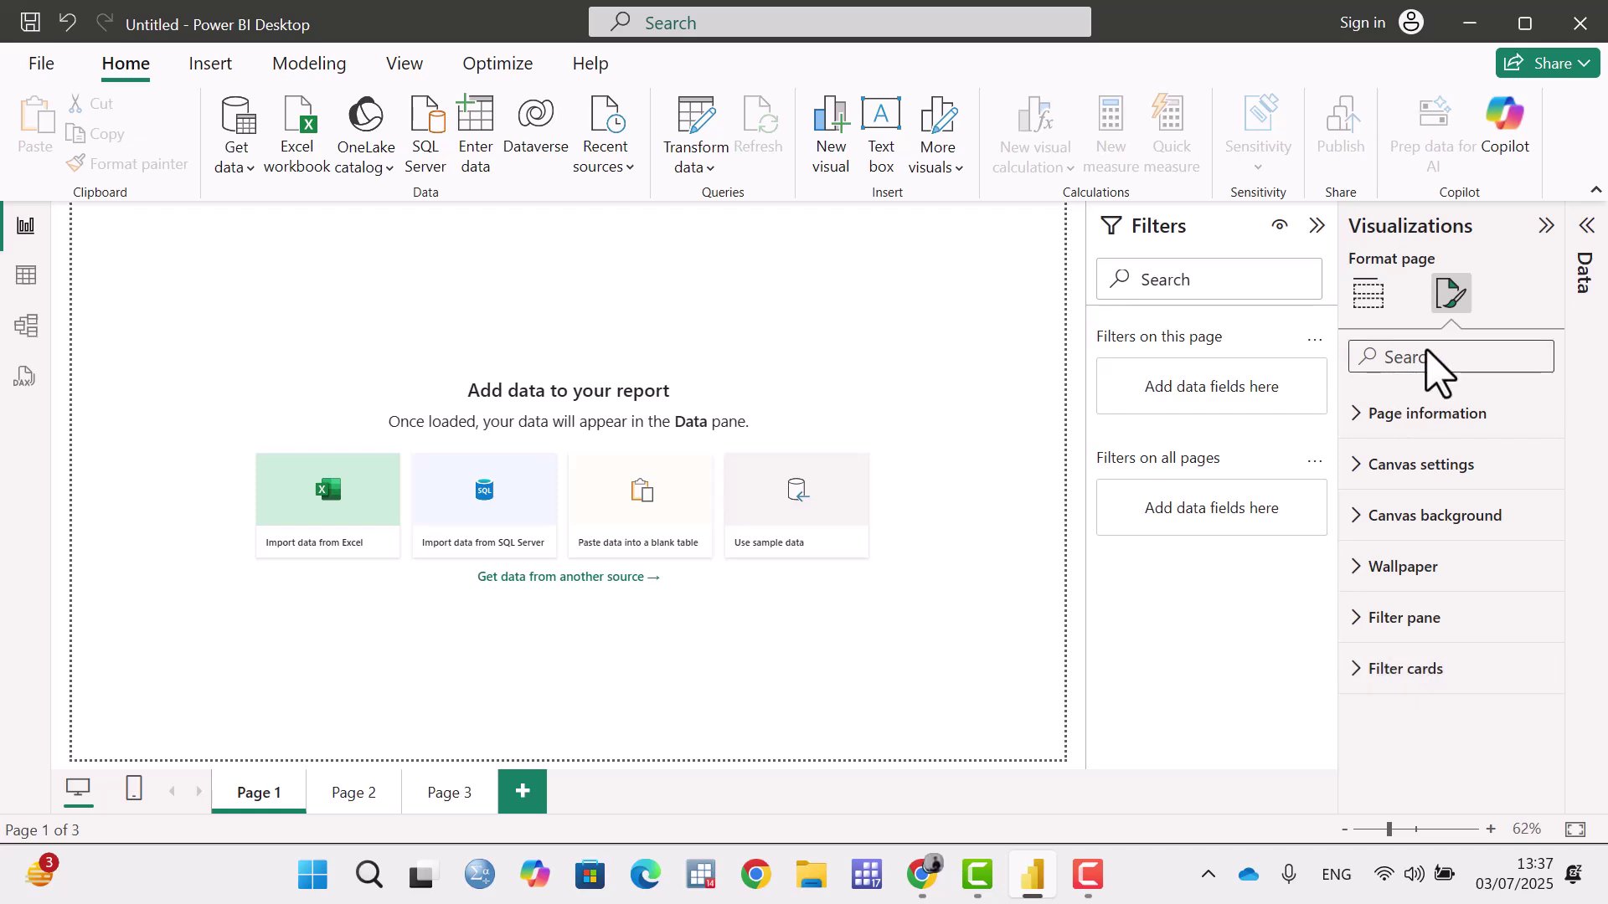
Expand the filter card settings and turn off the filter cards' border.
left_click(1361, 678)
scroll(1486, 628, "down", 5)
scroll(1486, 628, "down", 1)
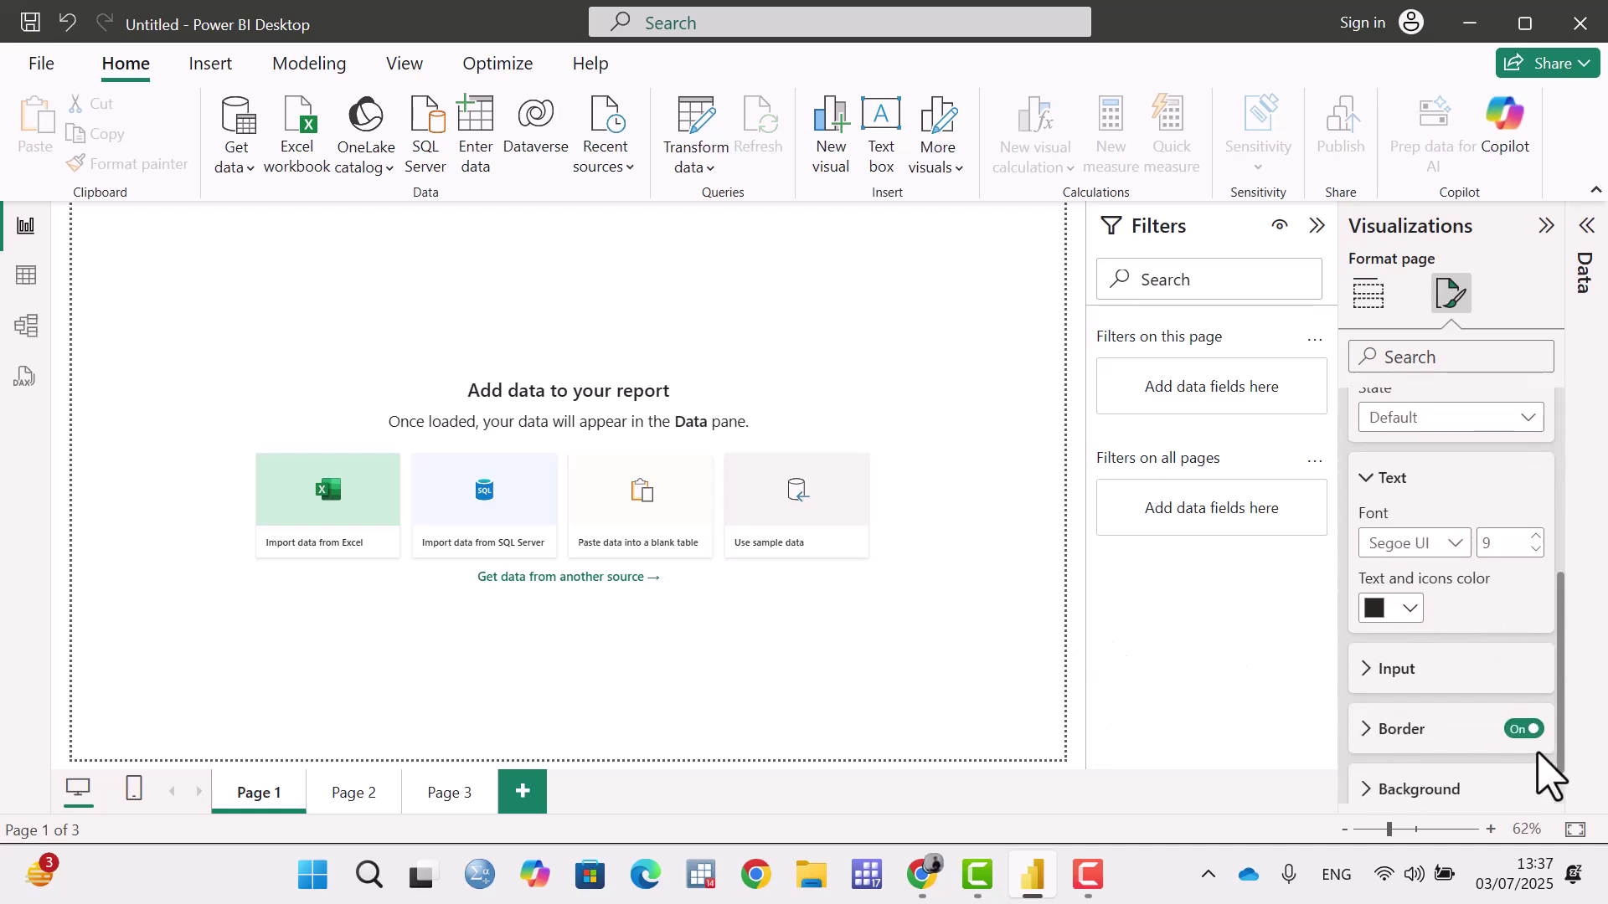
left_click(1526, 730)
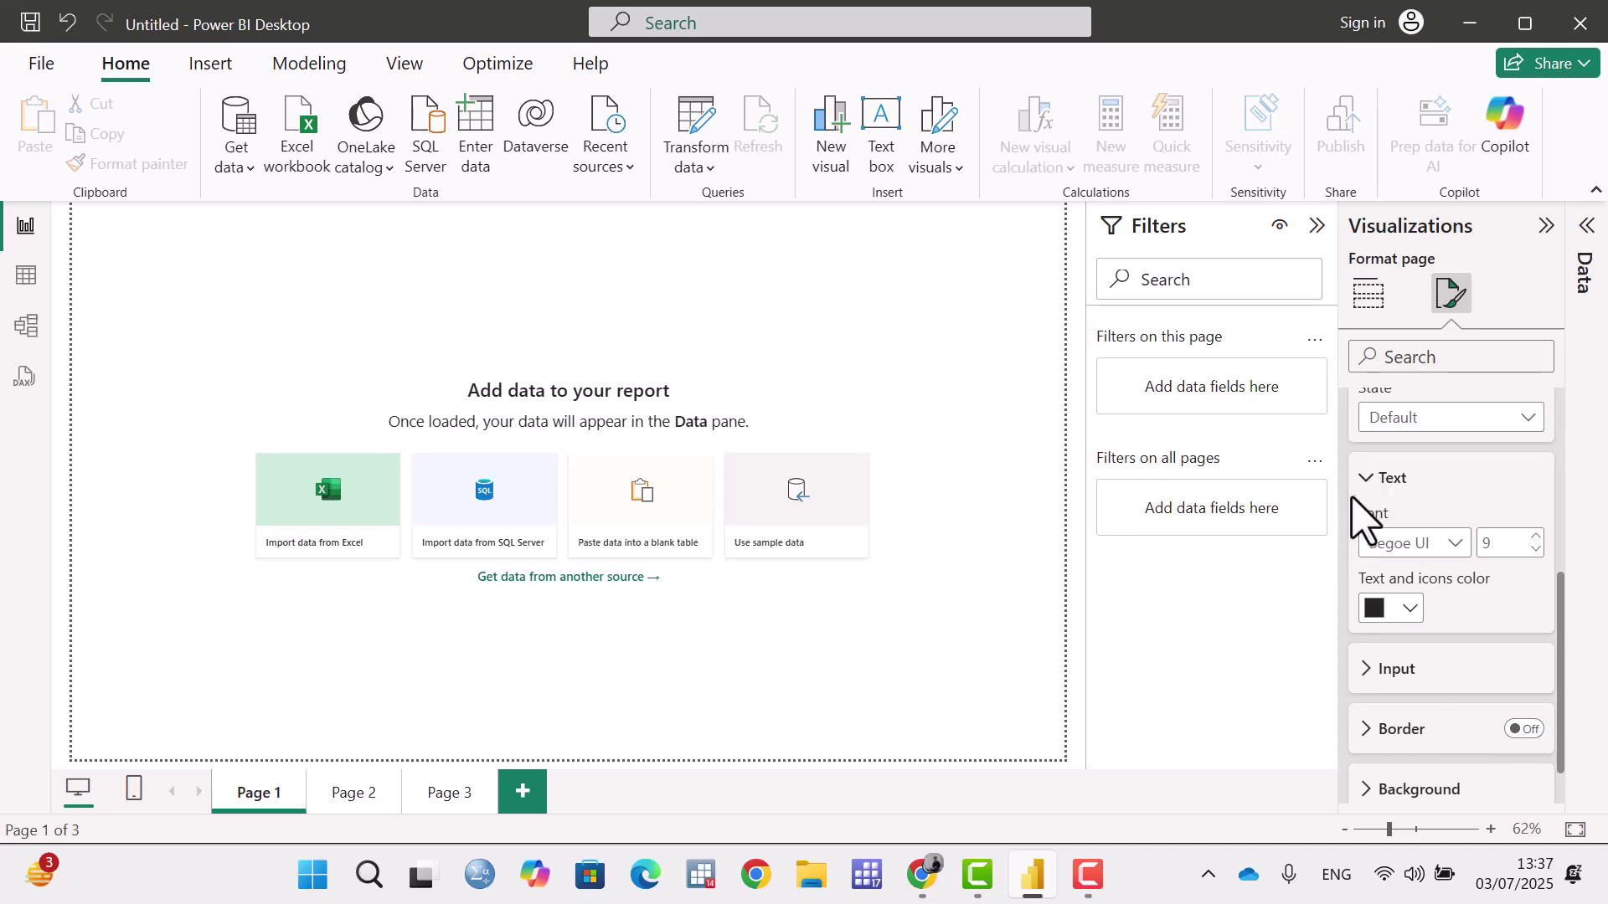
scroll(1394, 503, "up", 5)
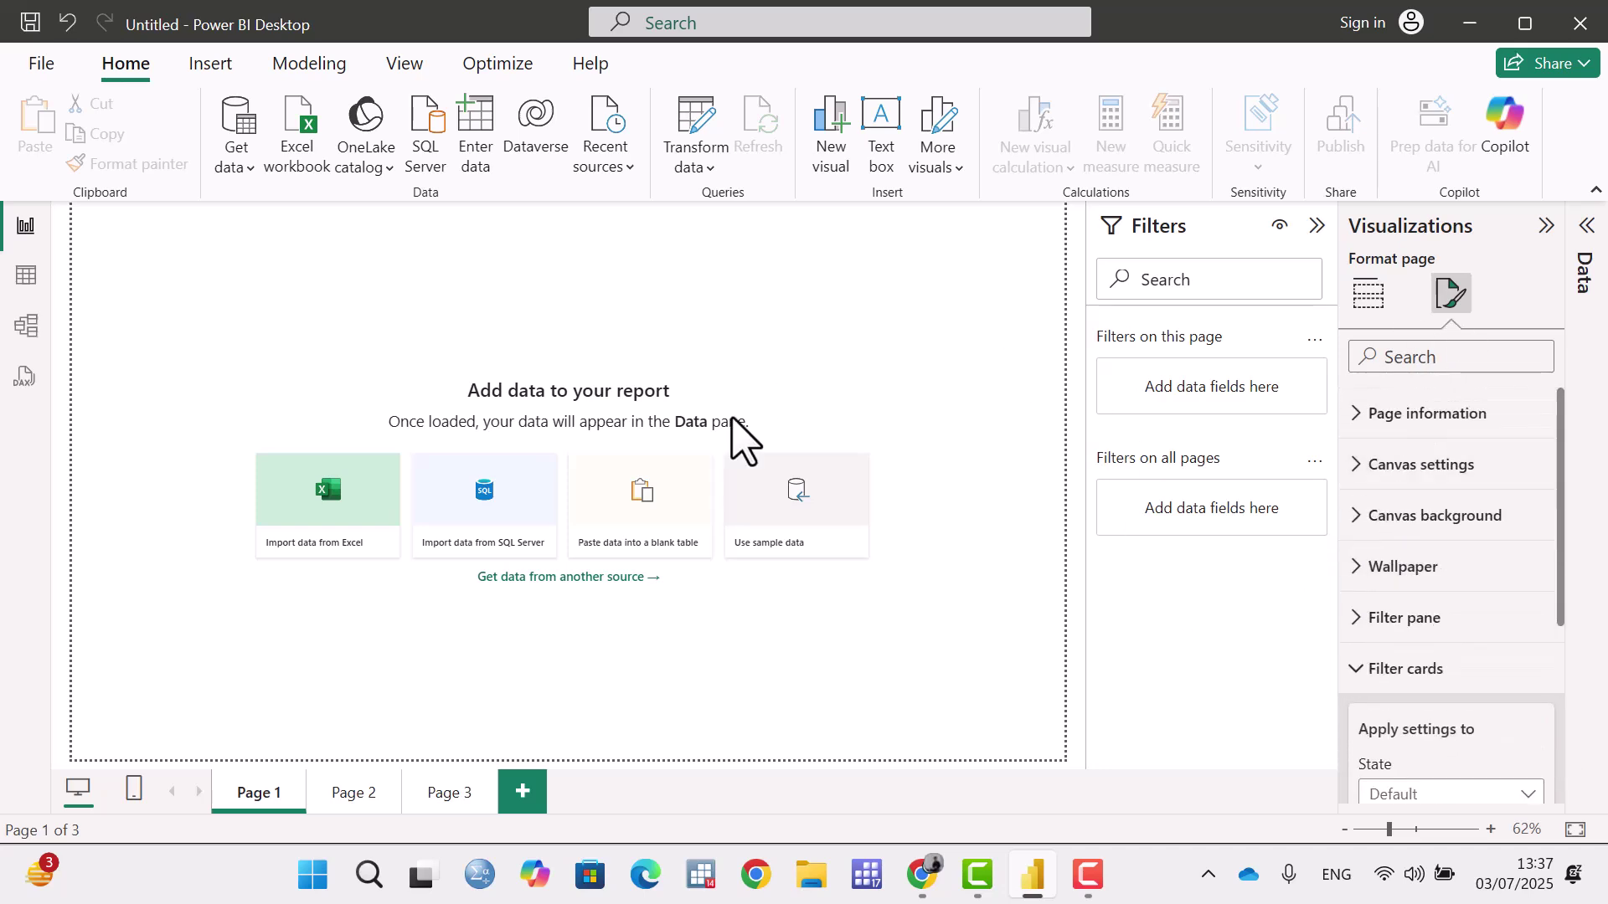